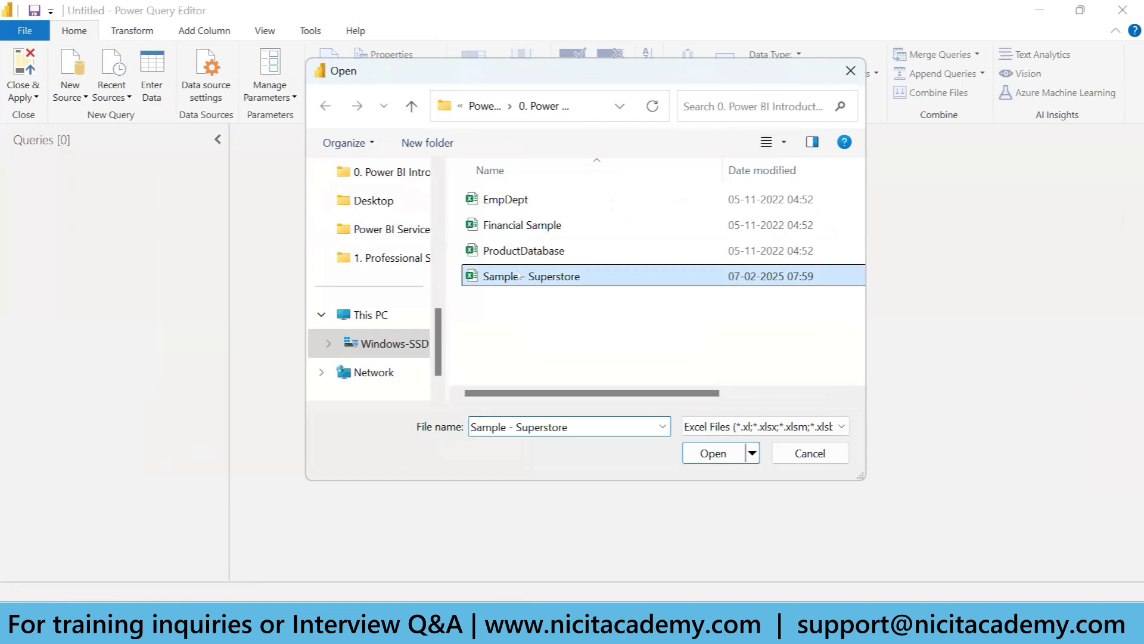
Import the Orders, People and Returns sheets from the Sample - Superstore workbook as queries
click(713, 454)
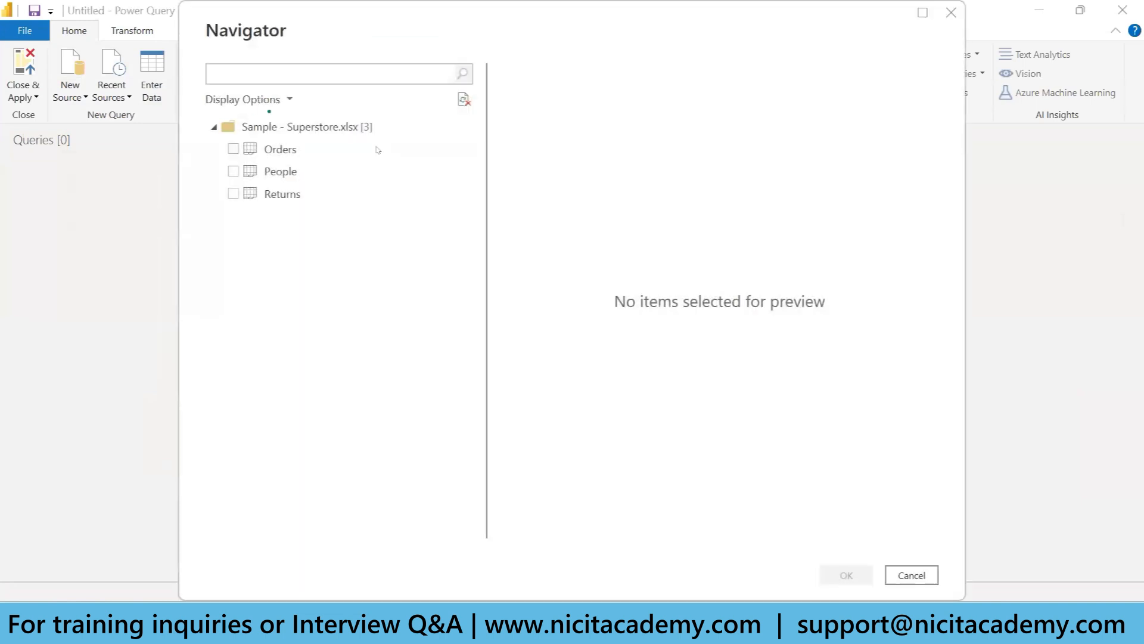
click(233, 149)
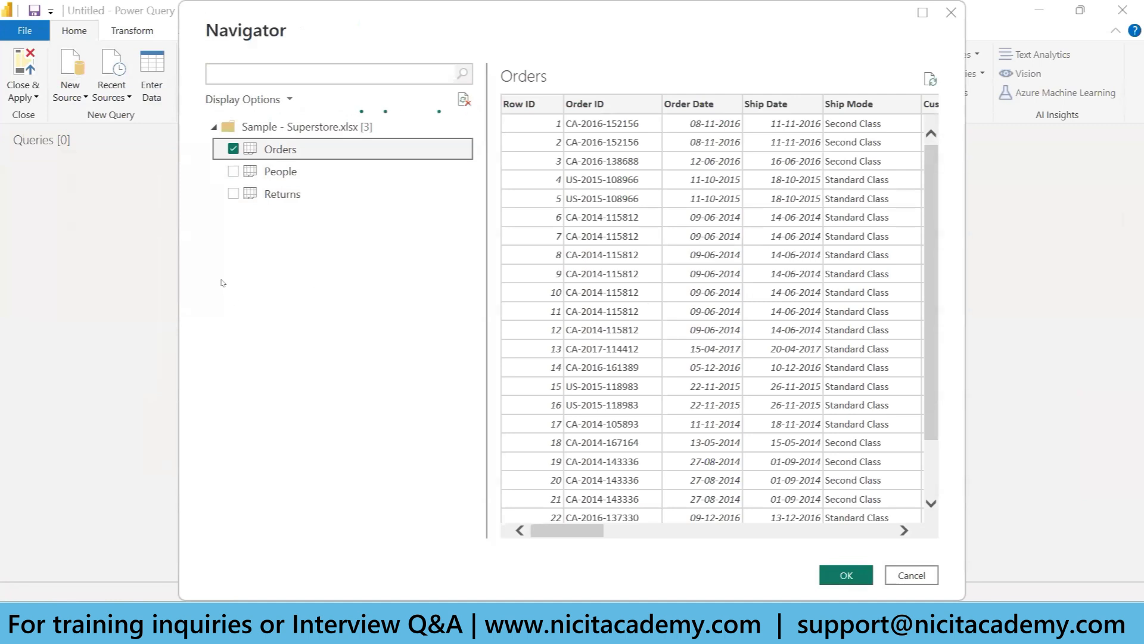
click(233, 171)
click(233, 194)
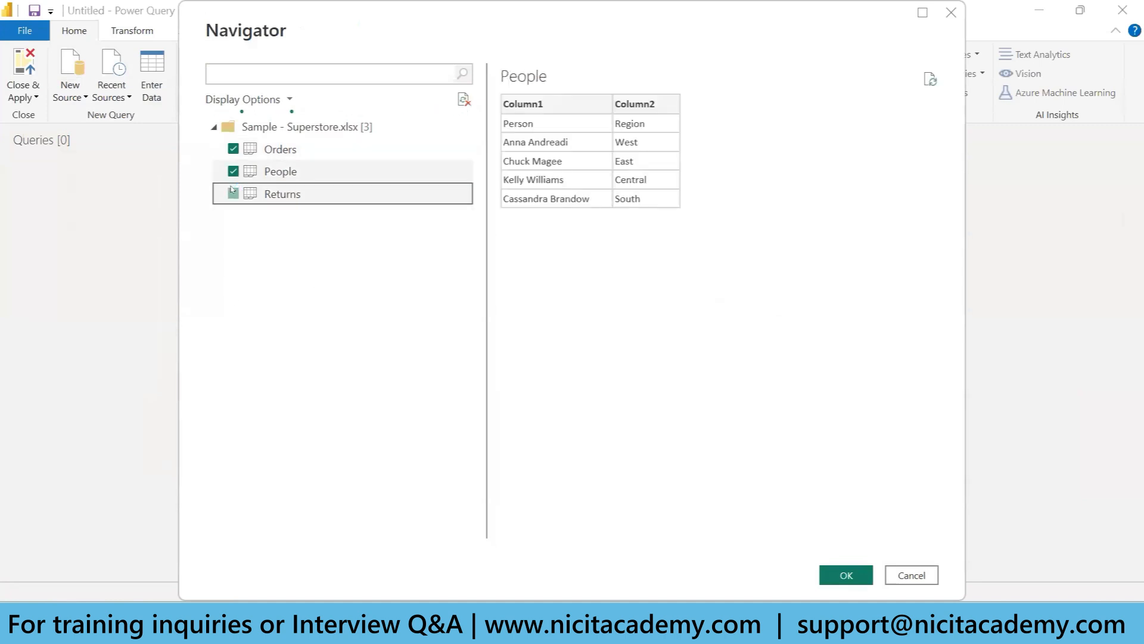
click(846, 575)
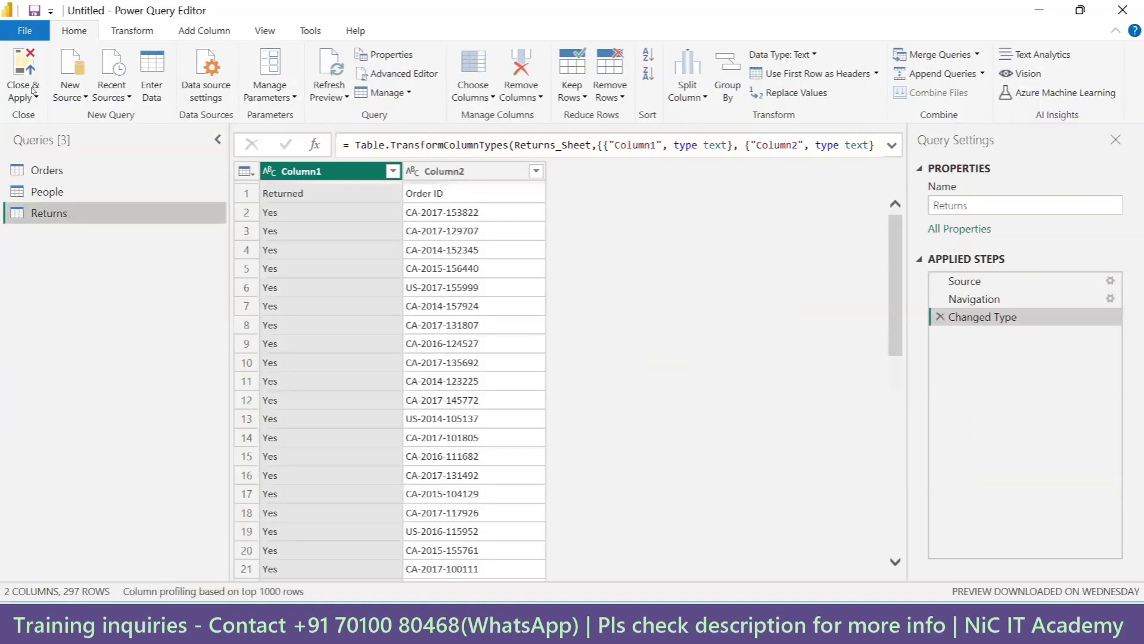
Add the EmpDept Excel workbook as a new source and import its Emp, Dept and Manager sheets
click(82, 99)
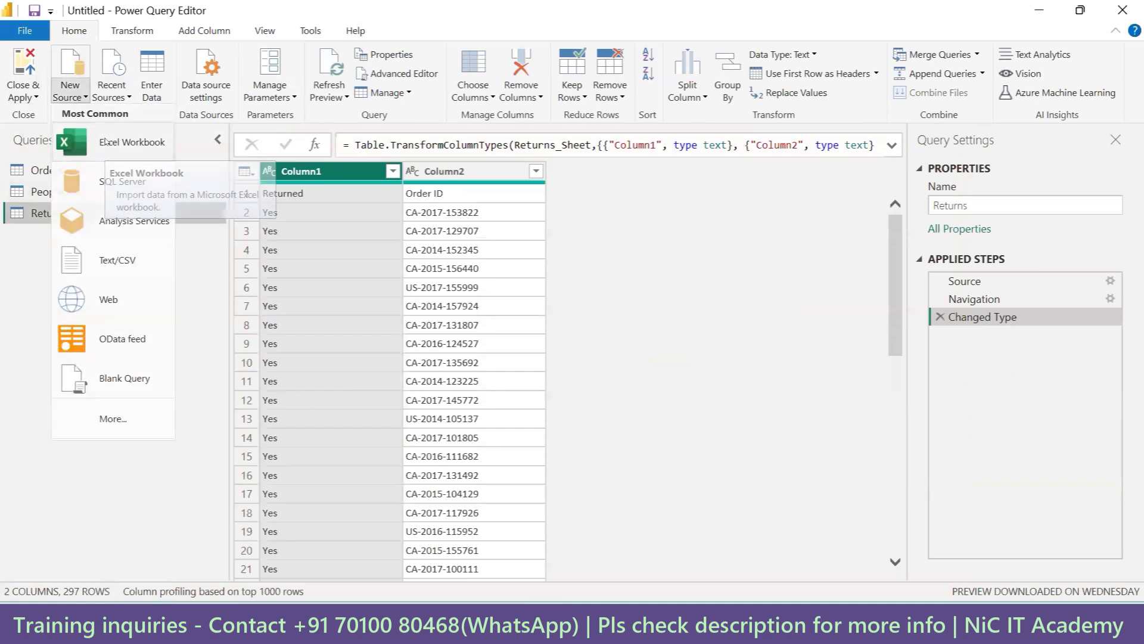
click(106, 142)
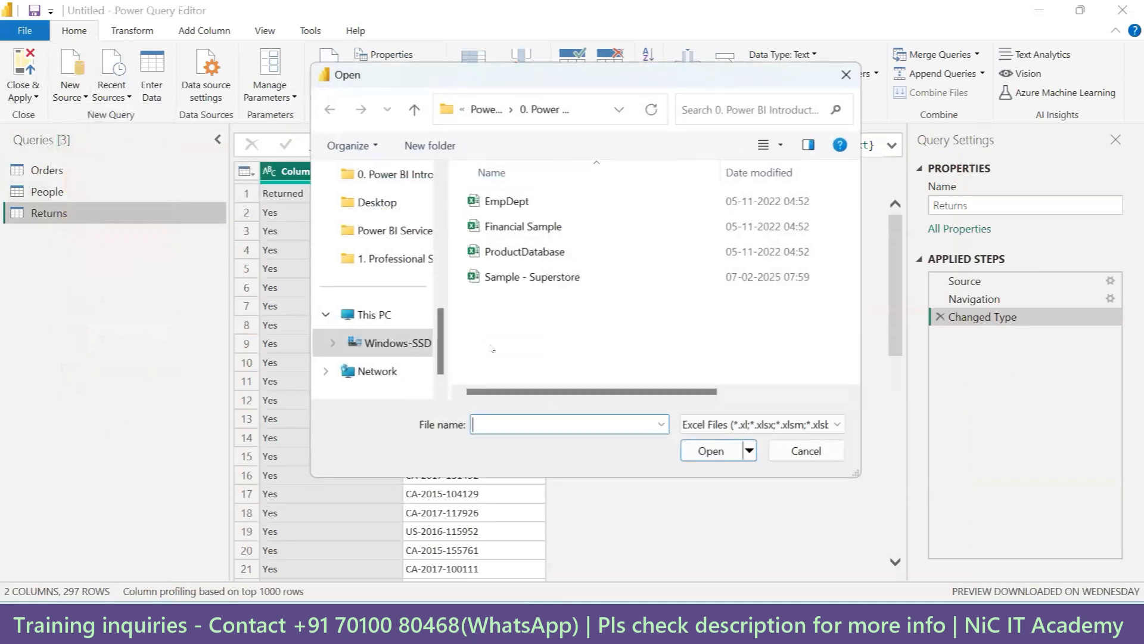
click(518, 199)
click(703, 454)
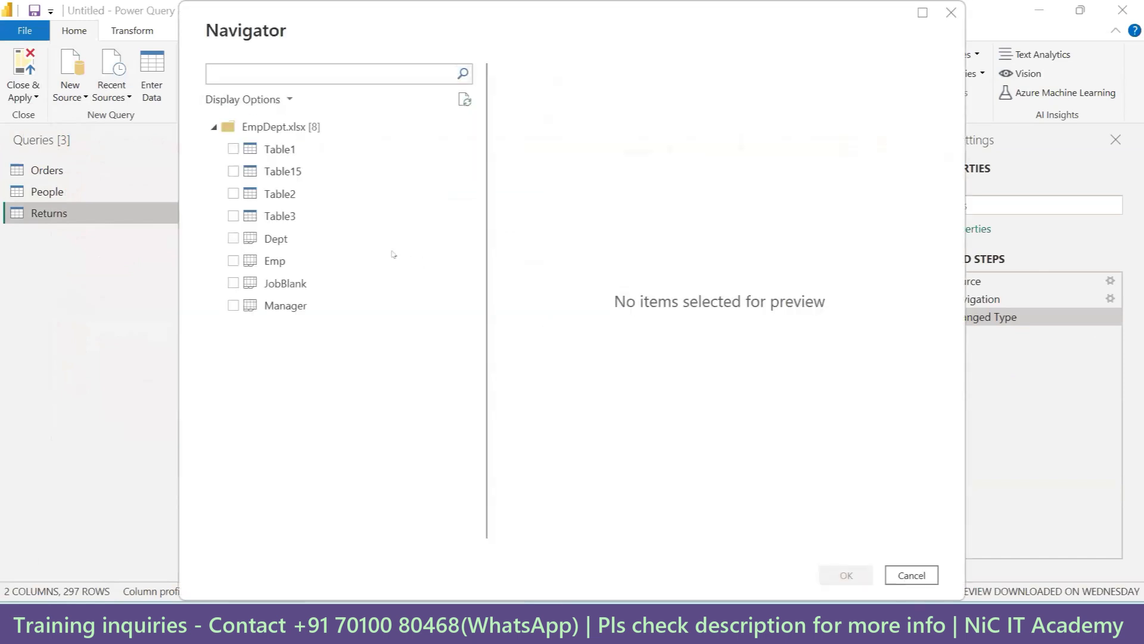
click(233, 261)
click(233, 238)
click(233, 304)
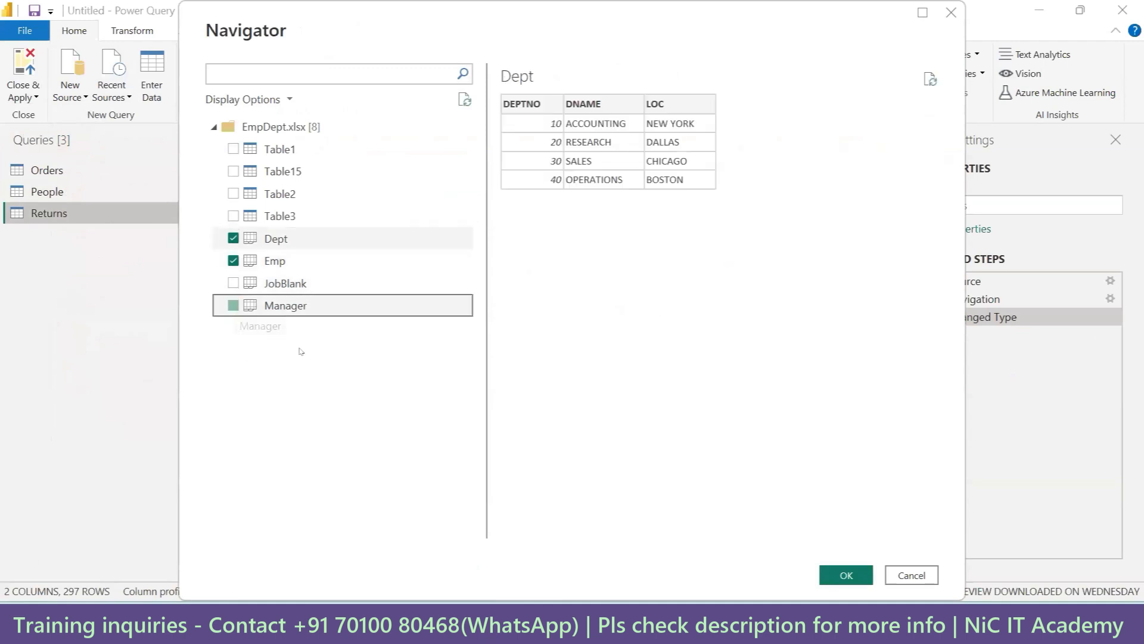
click(845, 575)
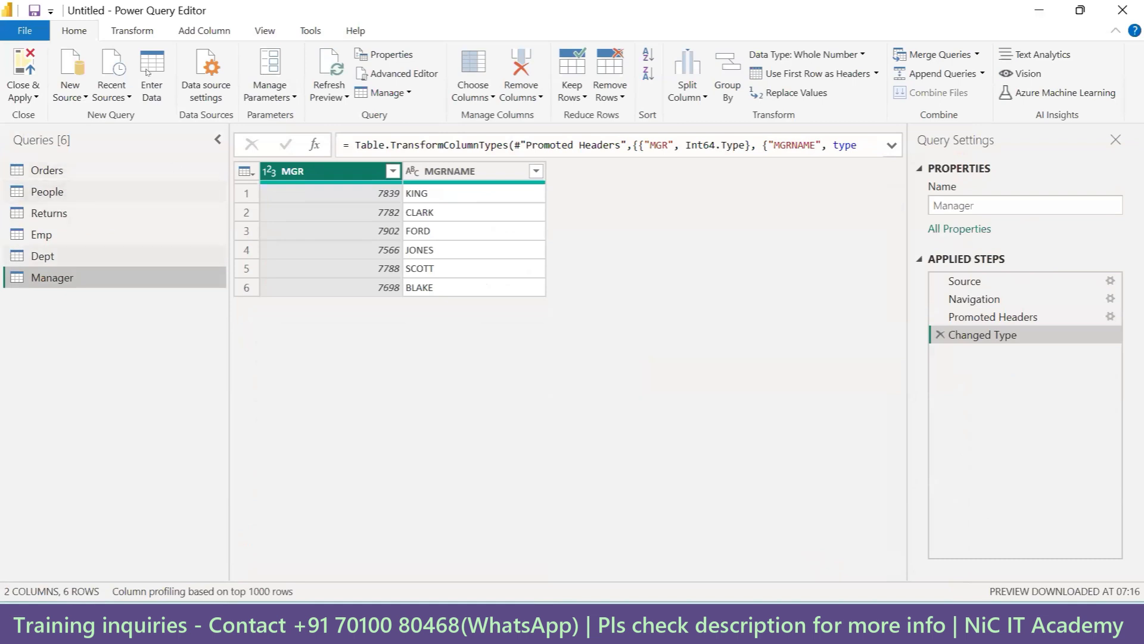
Start a new SQL Server database source and copy the full server name from SQL.txt in Notepad
click(82, 91)
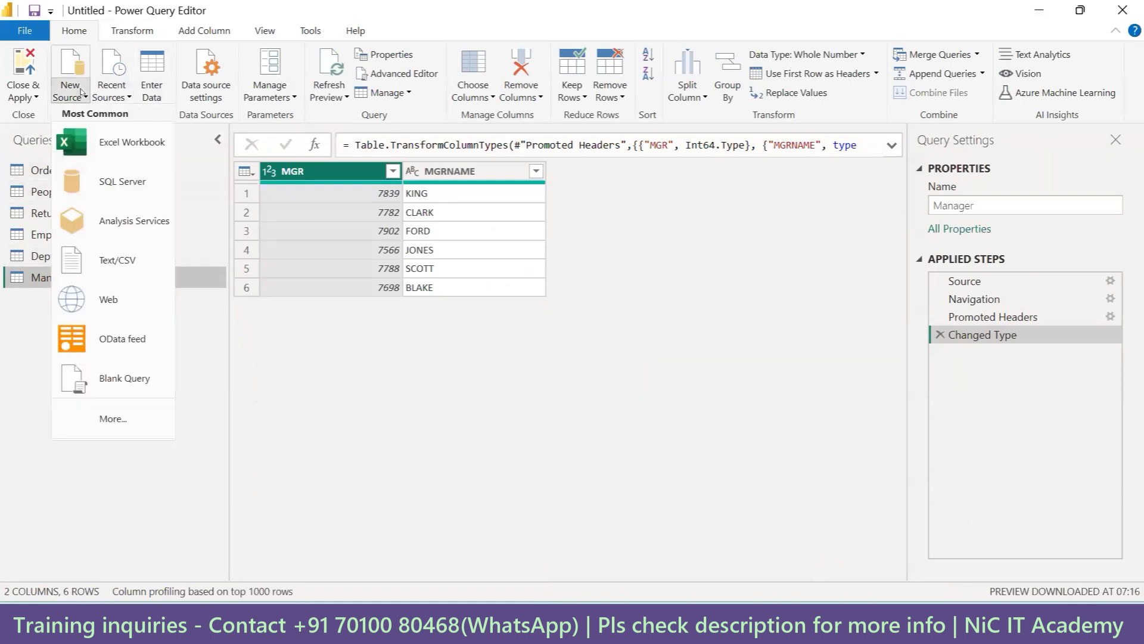
click(117, 174)
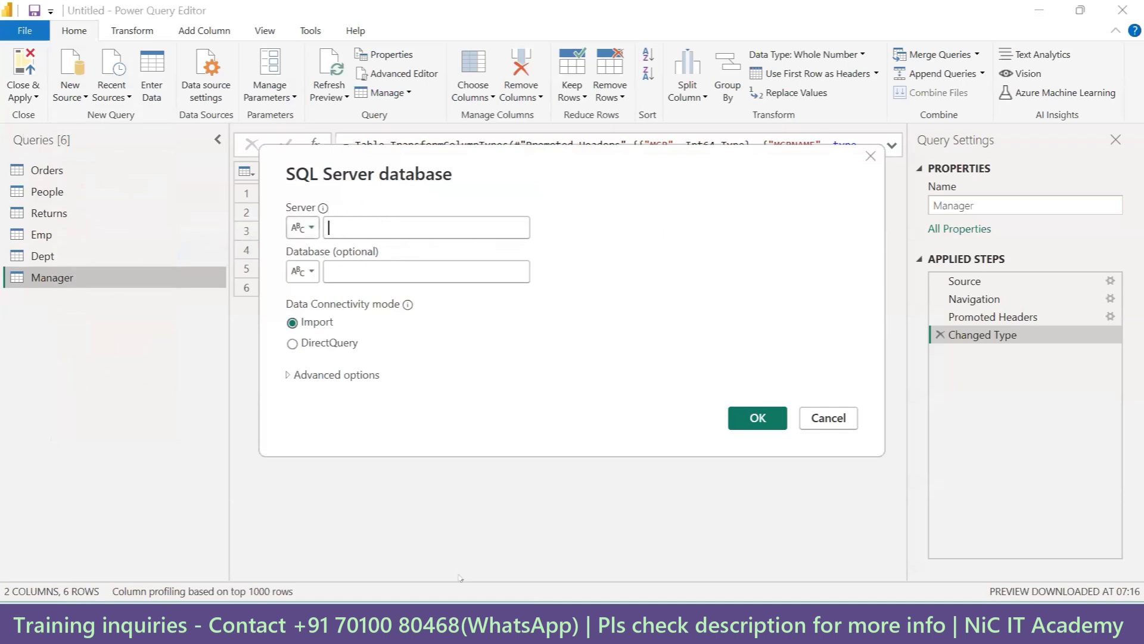
key(alt+Tab)
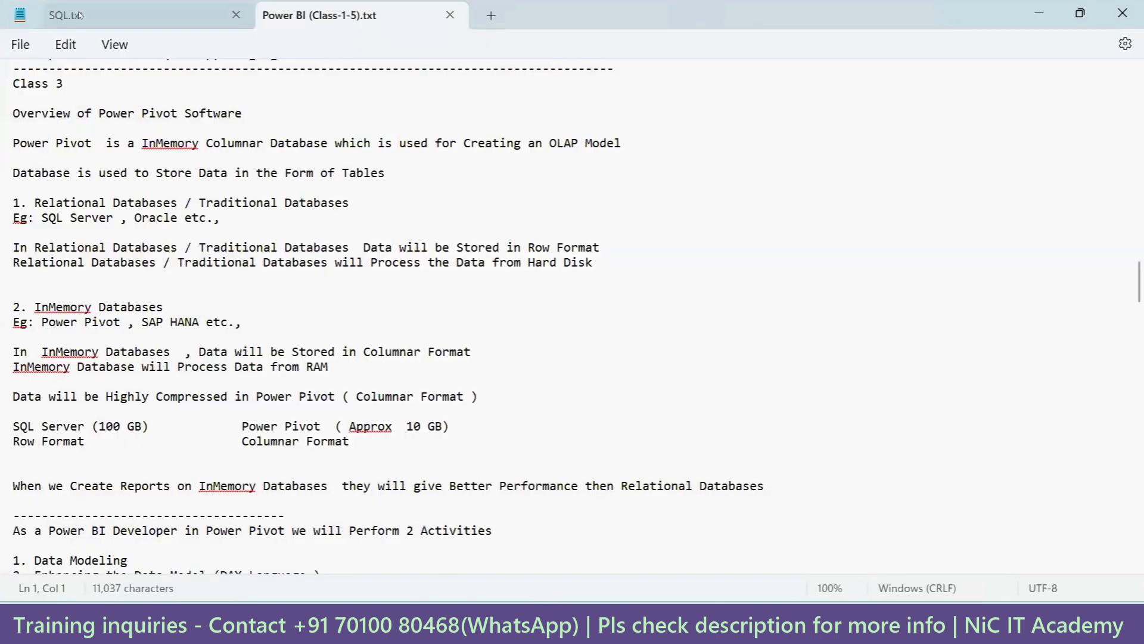
click(76, 8)
drag(137, 97, 10, 101)
key(ctrl+c)
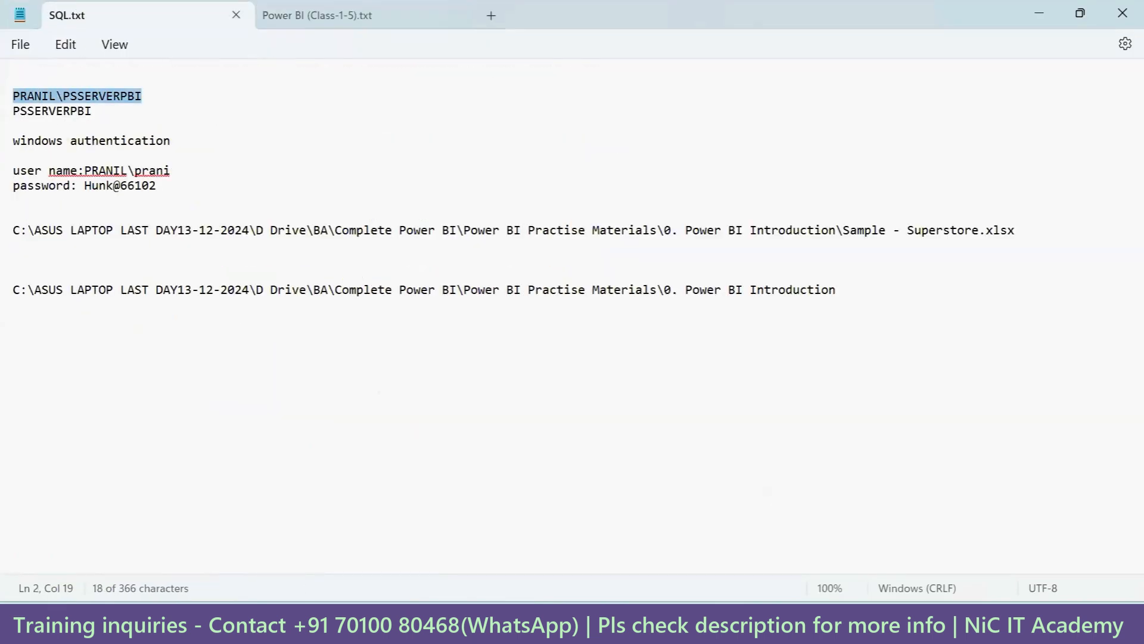
Return to Power Query Editor, paste the copied server name as the SQL Server and connect in Import mode
mouse_move(543, 623)
click(638, 533)
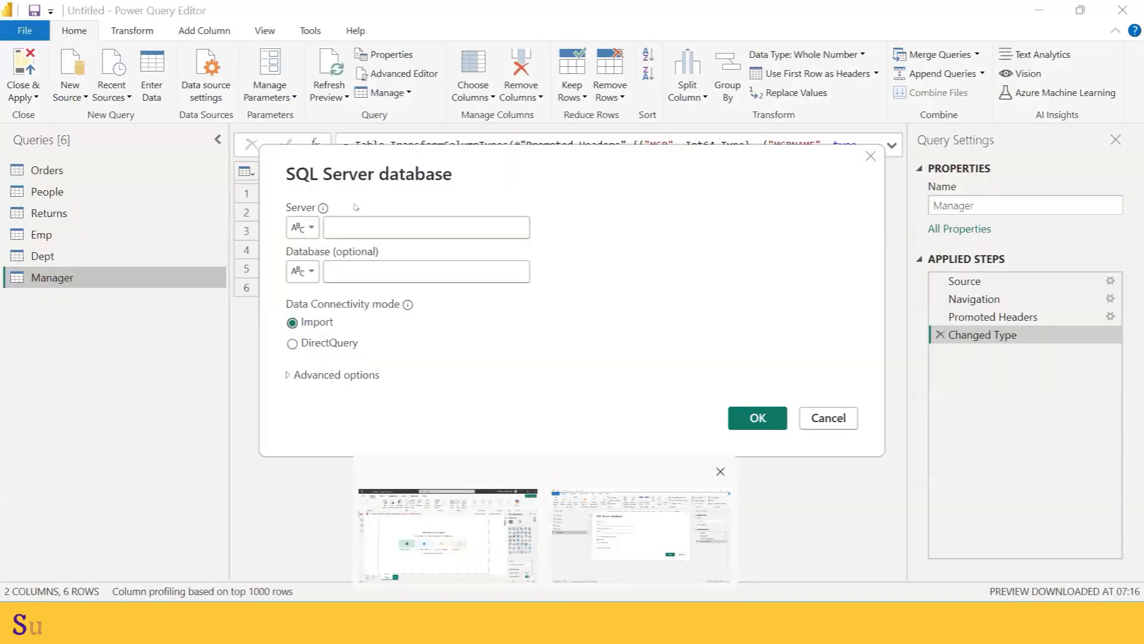
click(365, 227)
key(ctrl+v)
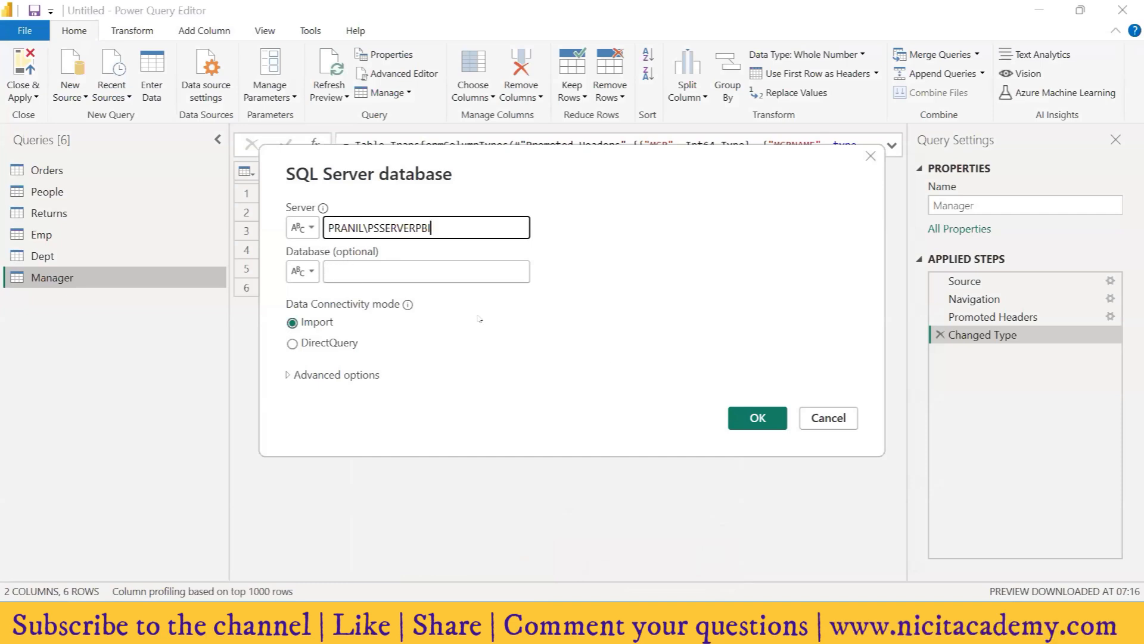
click(760, 421)
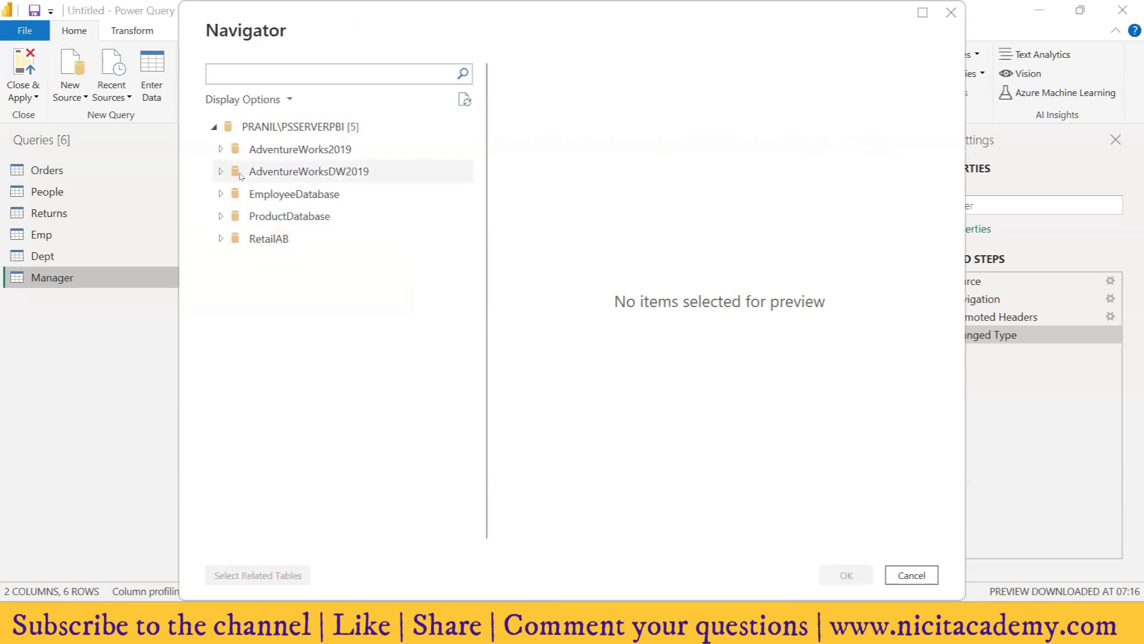
Import the CUSTOMERS_DATA, PRODUCTS_DATA and SALES_DATA tables from ProductDatabase
click(280, 217)
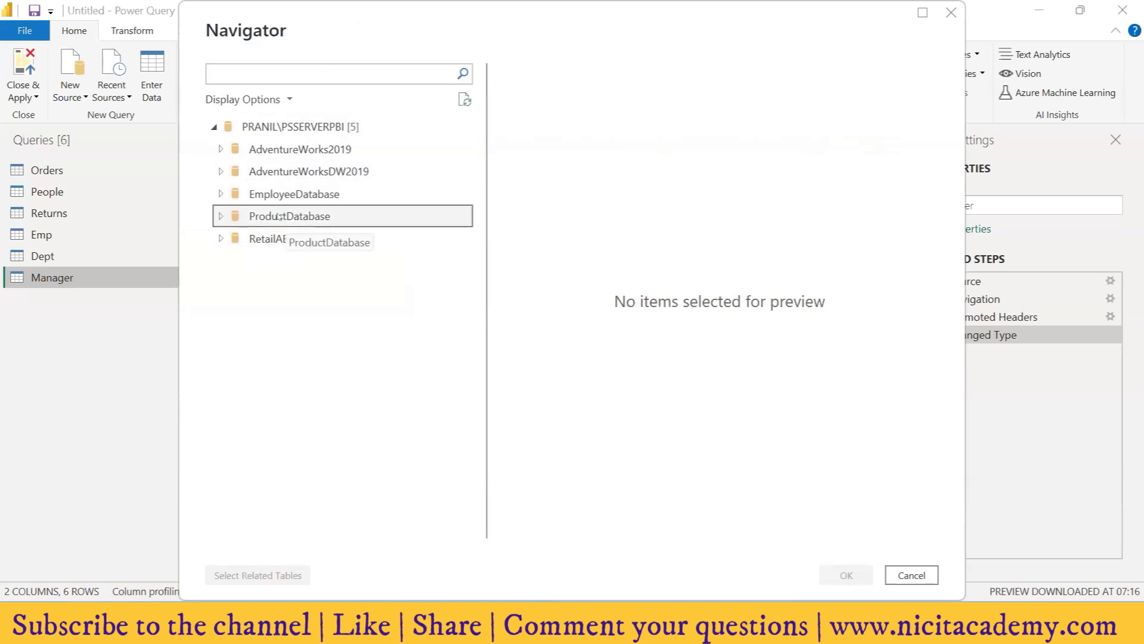
click(218, 216)
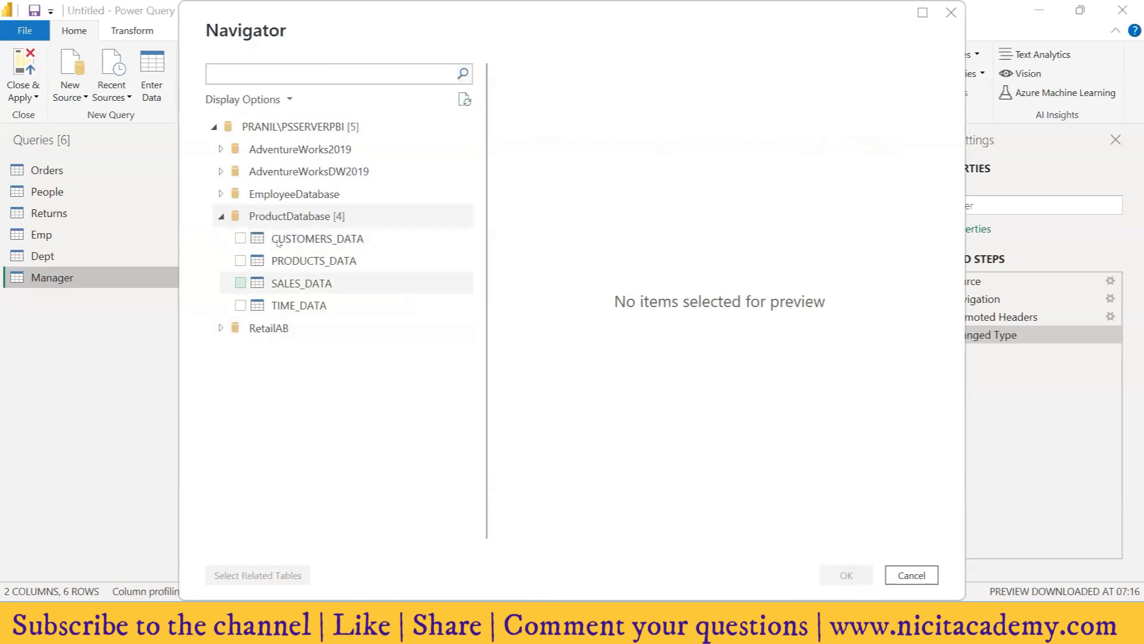
click(239, 239)
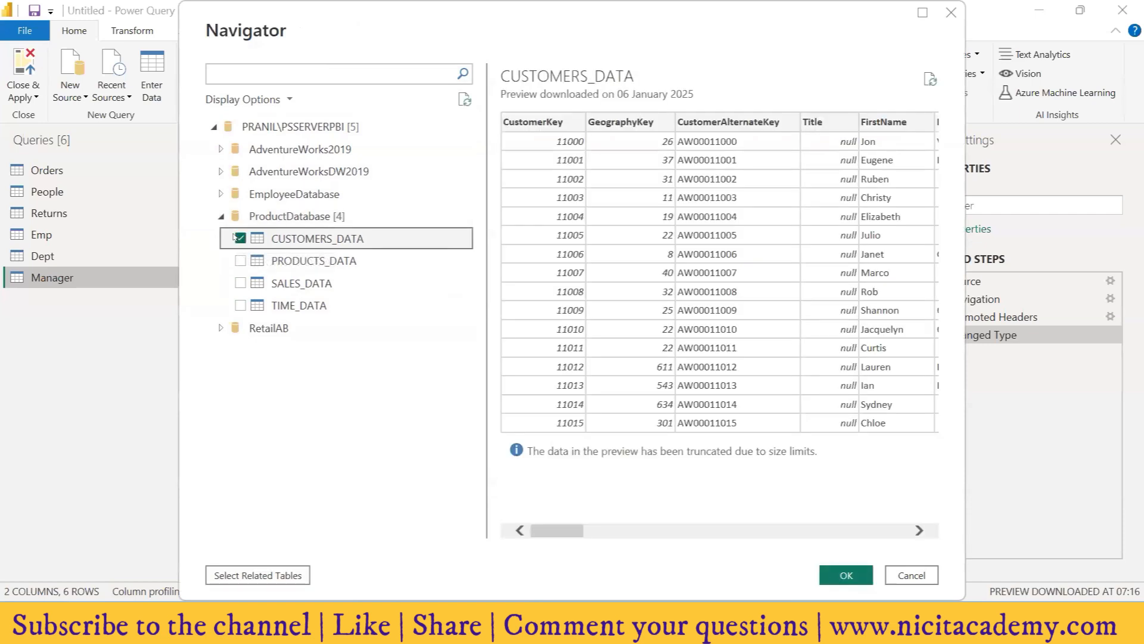
click(234, 262)
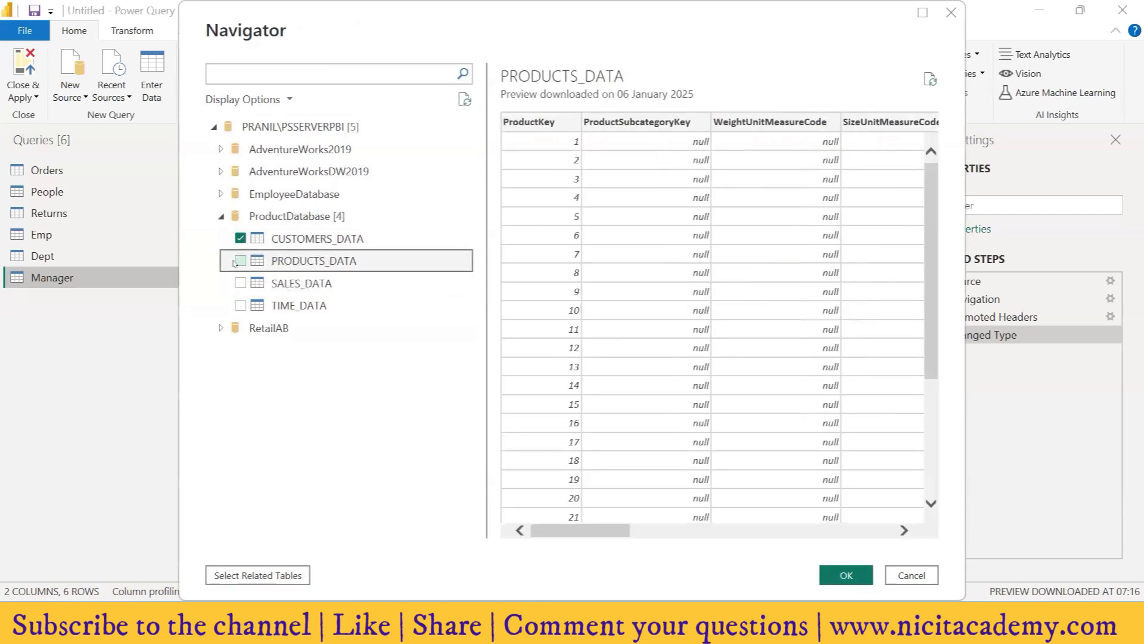
click(240, 283)
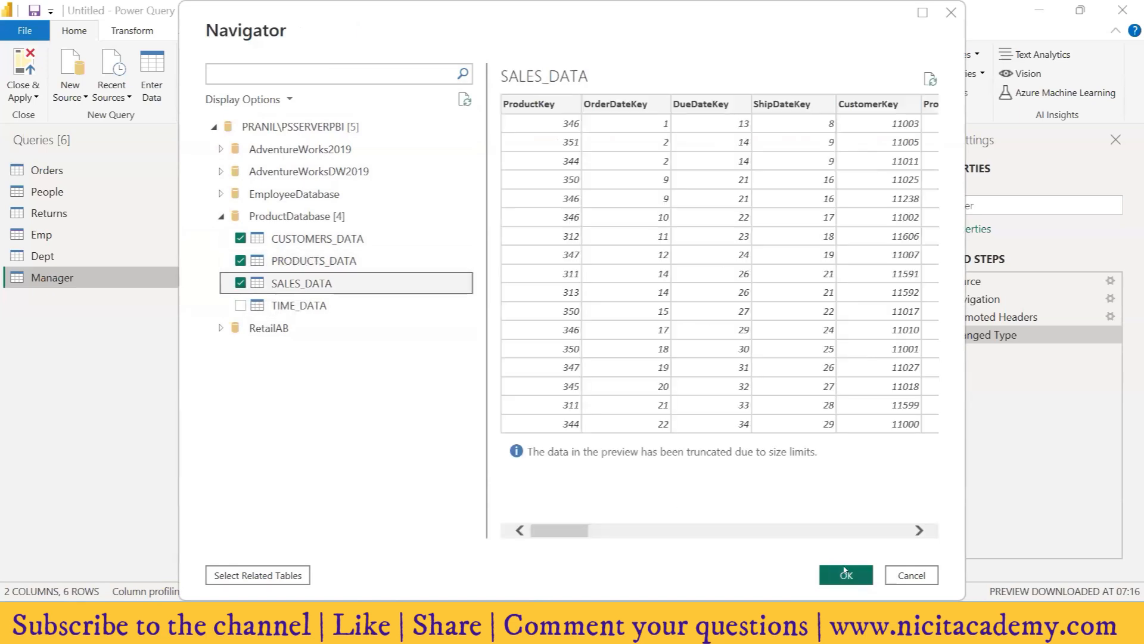
click(845, 573)
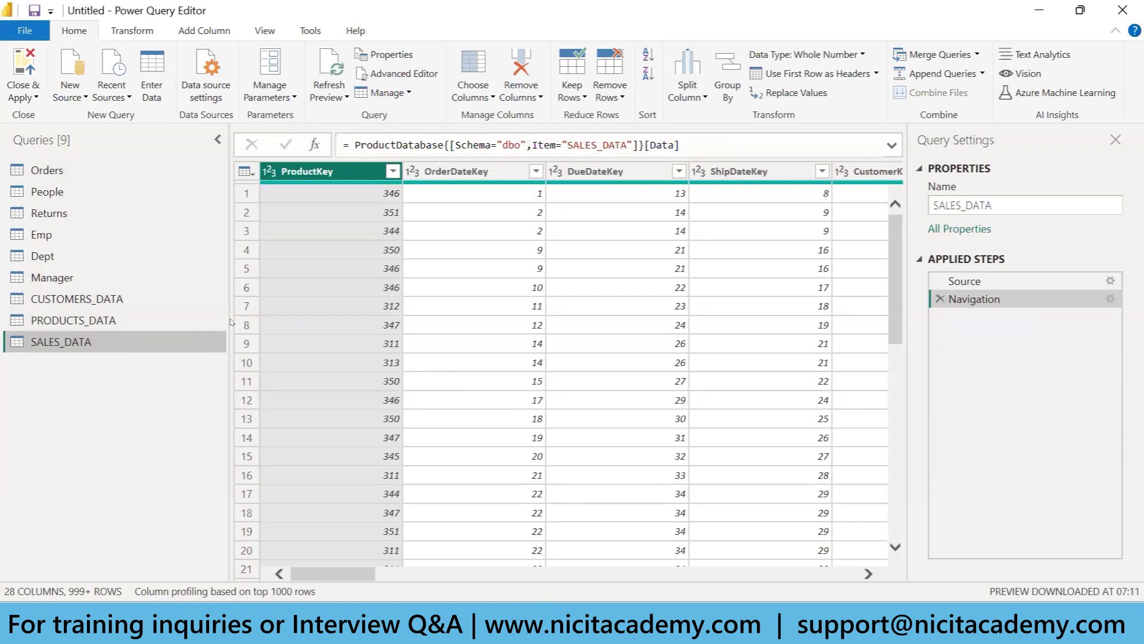
Check the Orders query's headers, and promote the first row of the People query to headers
click(54, 172)
drag(59, 173, 60, 194)
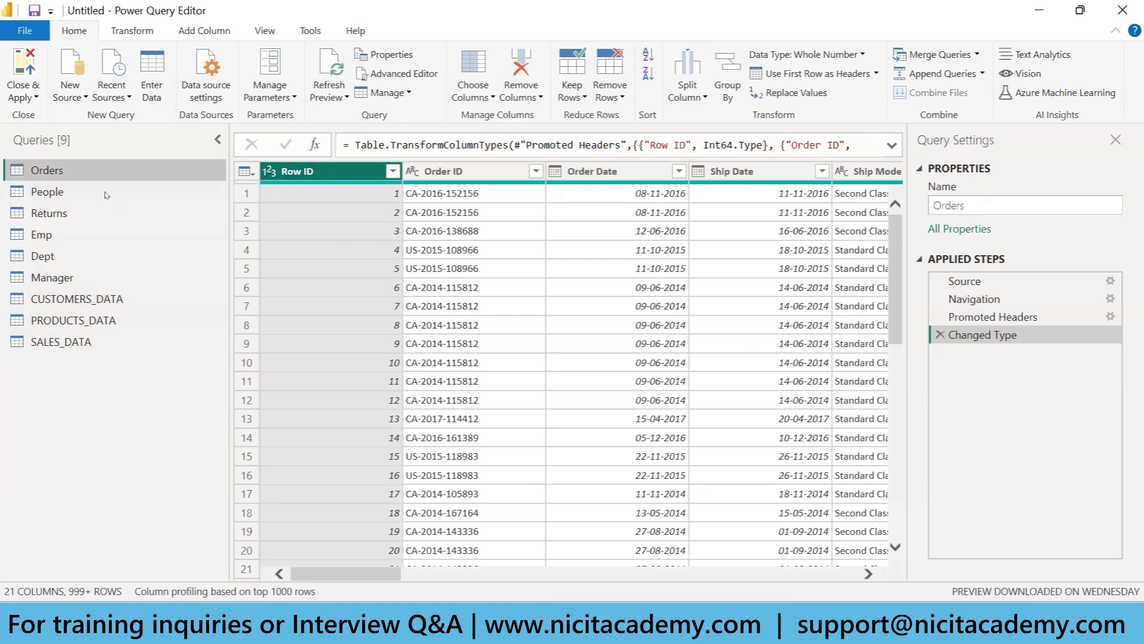
click(81, 188)
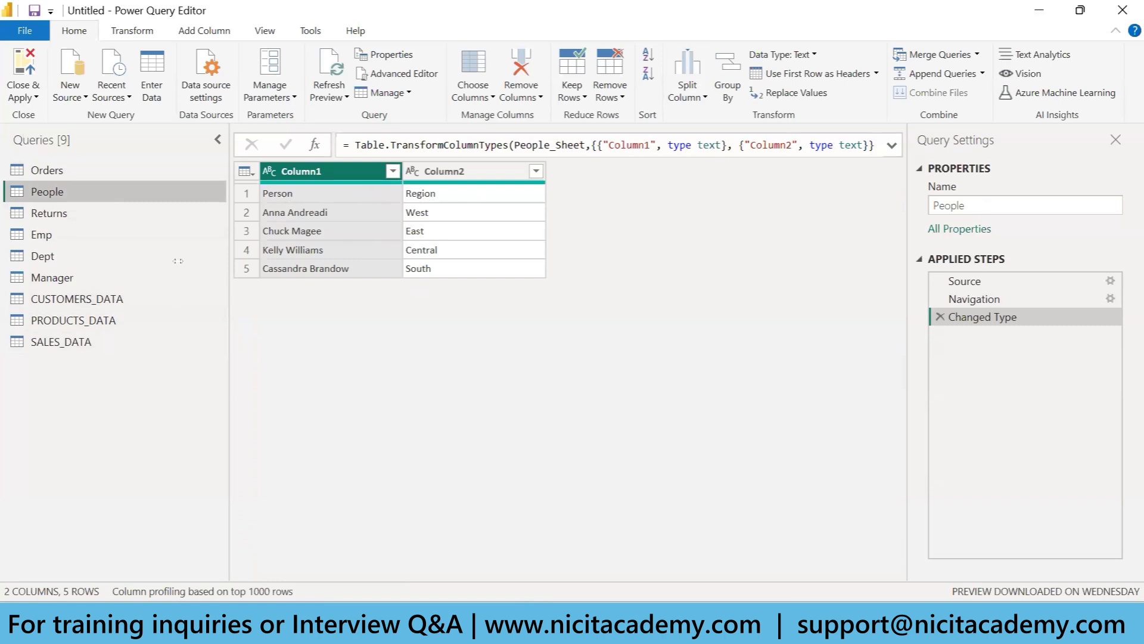
click(132, 27)
click(84, 87)
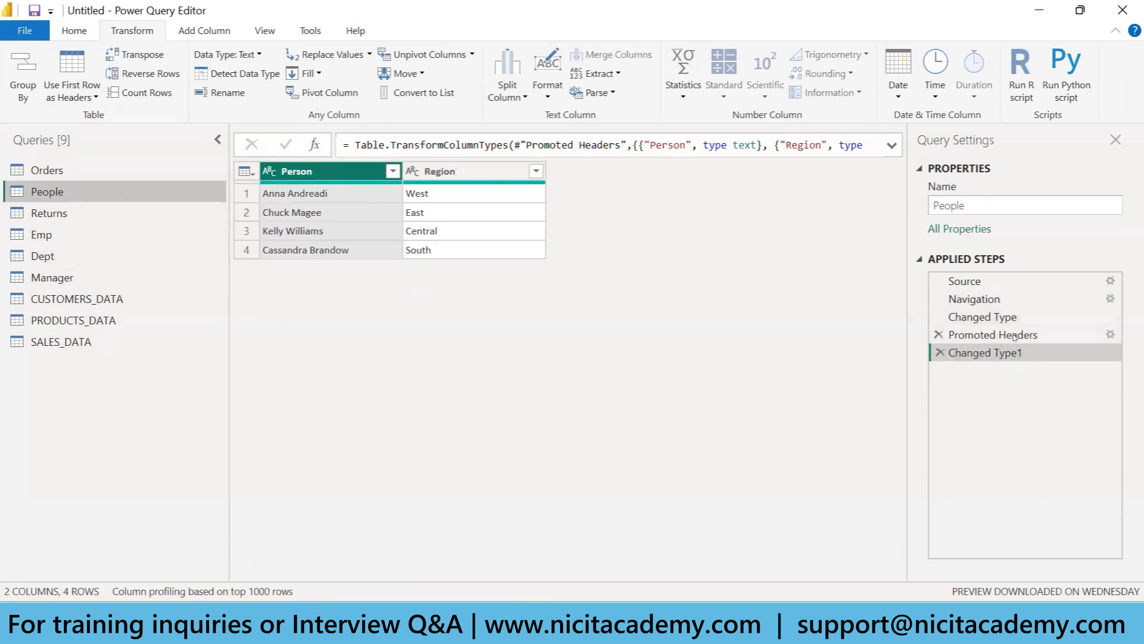
Expand the formula bar and examine the full formula of the People query's last applied step
click(892, 146)
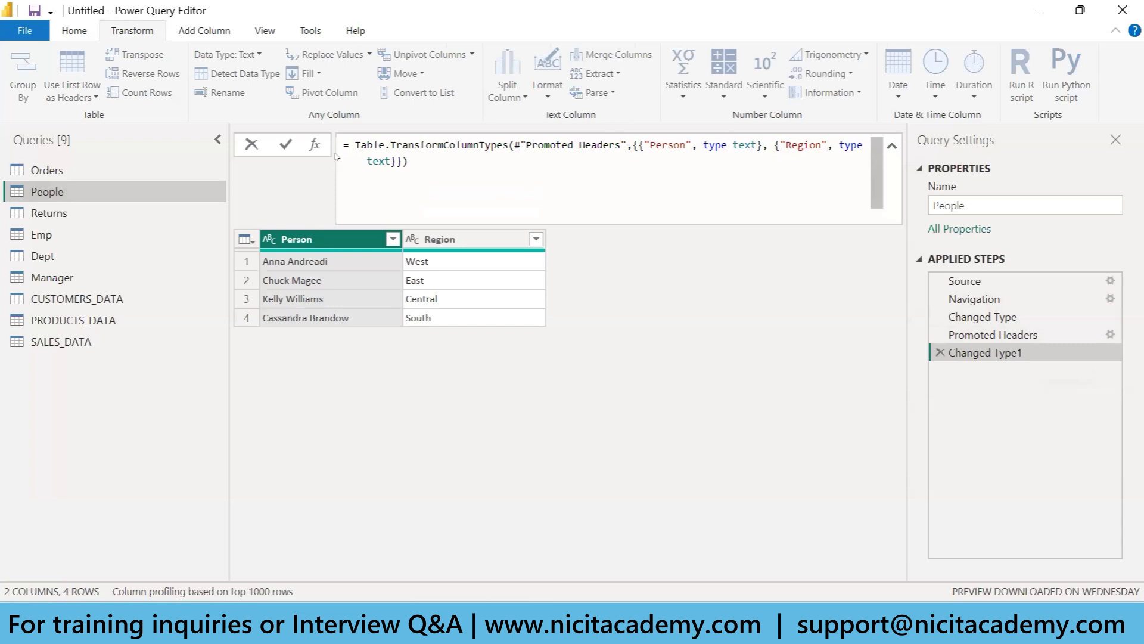
drag(338, 149, 511, 225)
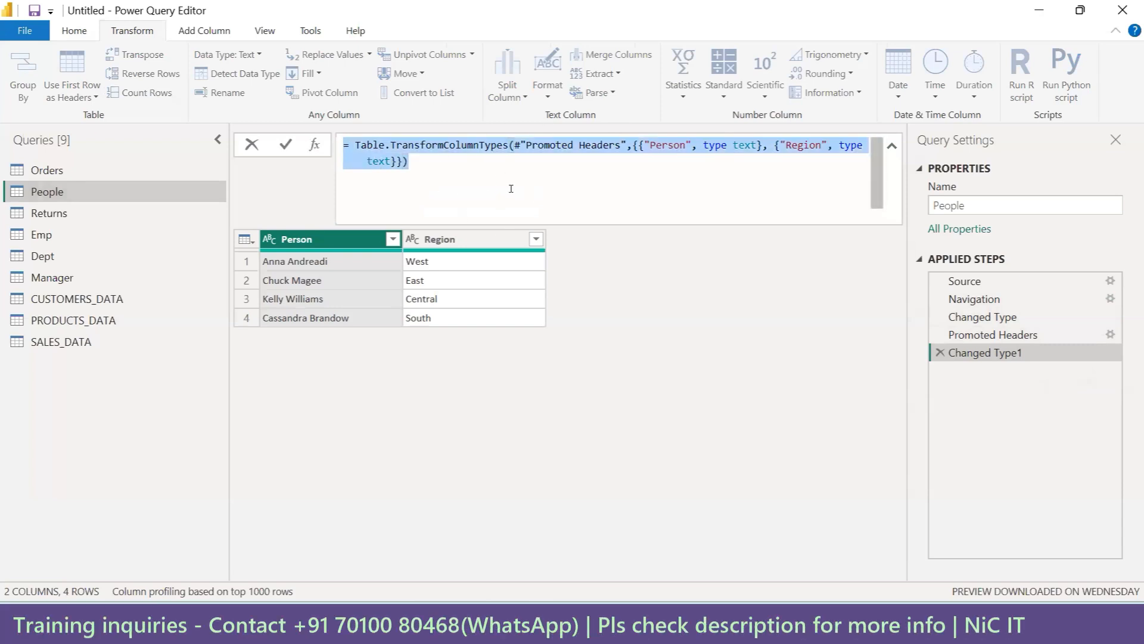
click(729, 284)
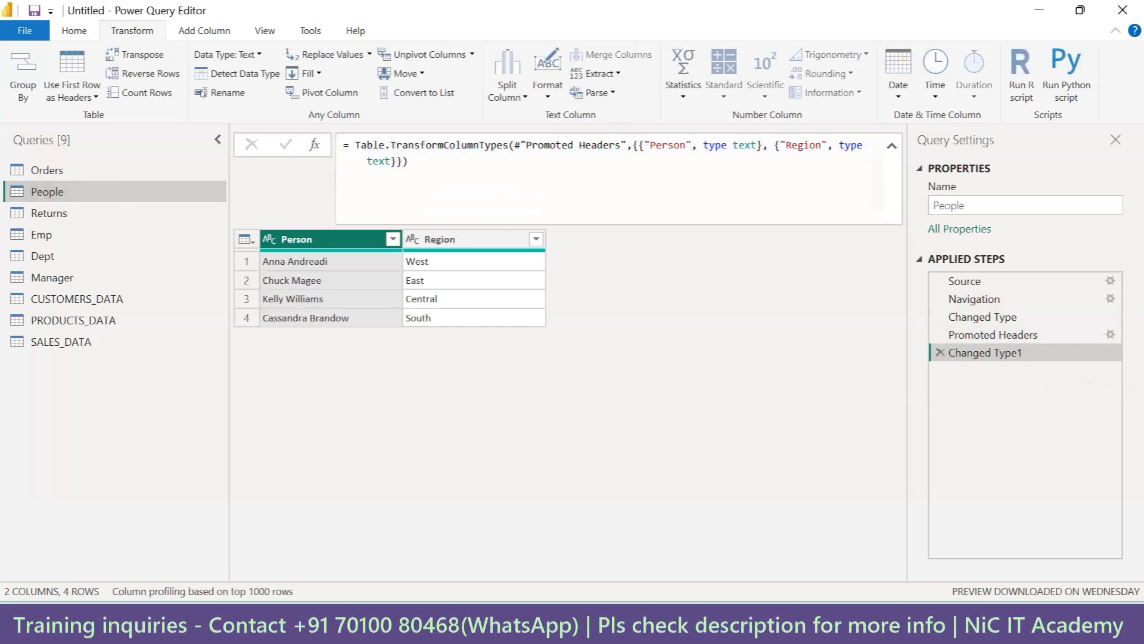
Promote the first row of the Returns query to column headers
click(59, 214)
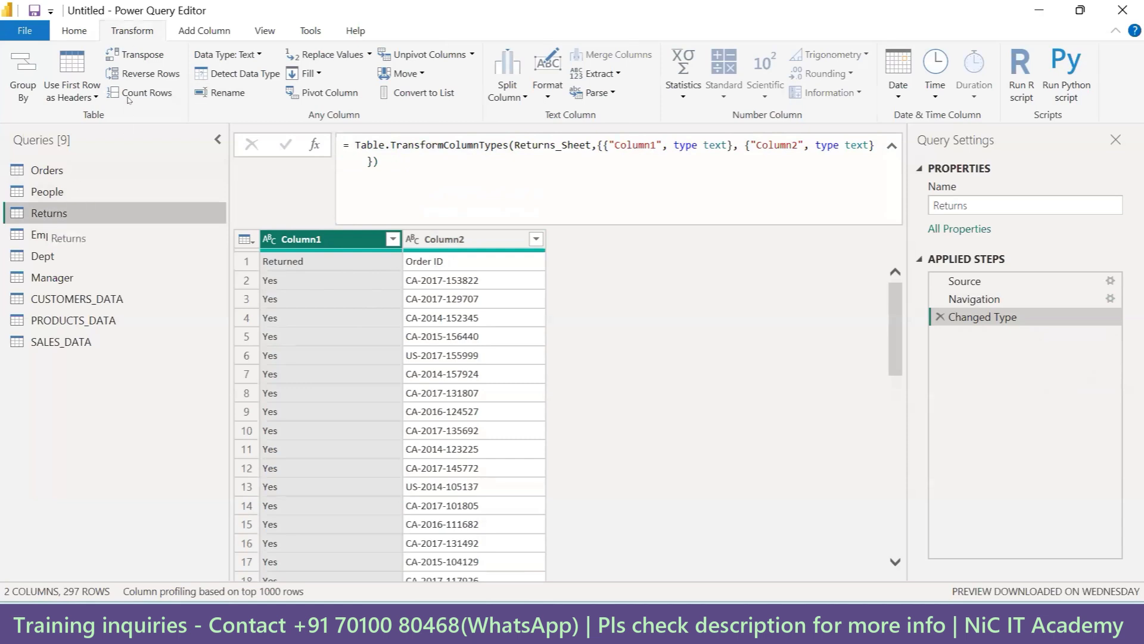
click(88, 98)
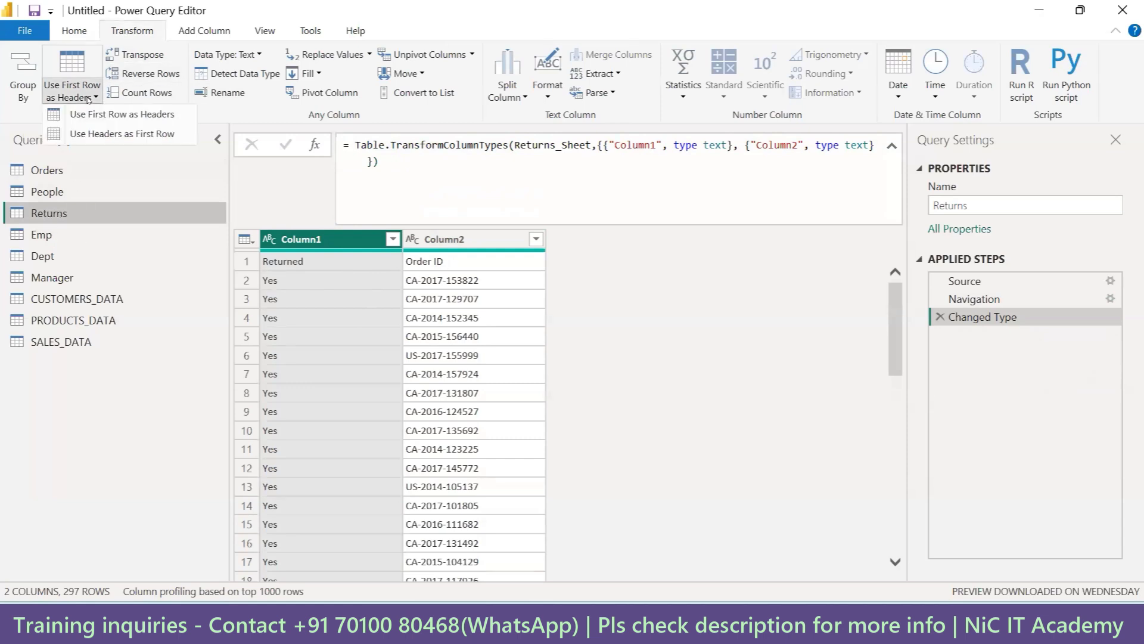
click(156, 115)
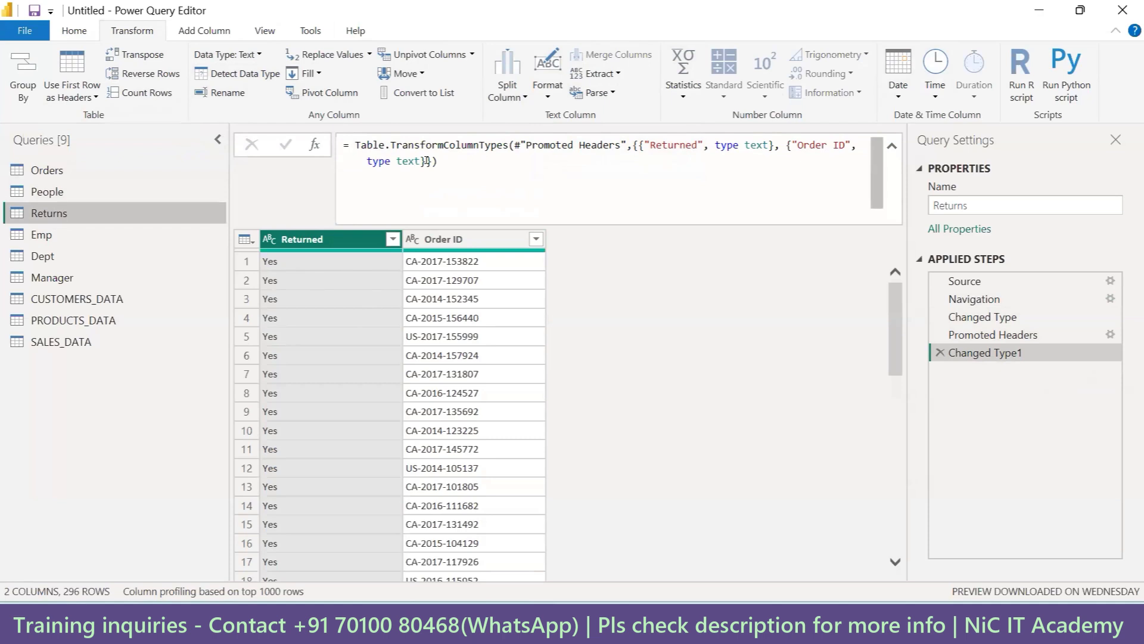
Check the column headers of the Emp, Dept, Manager, CUSTOMERS_DATA, PRODUCTS_DATA and SALES_DATA queries
click(41, 235)
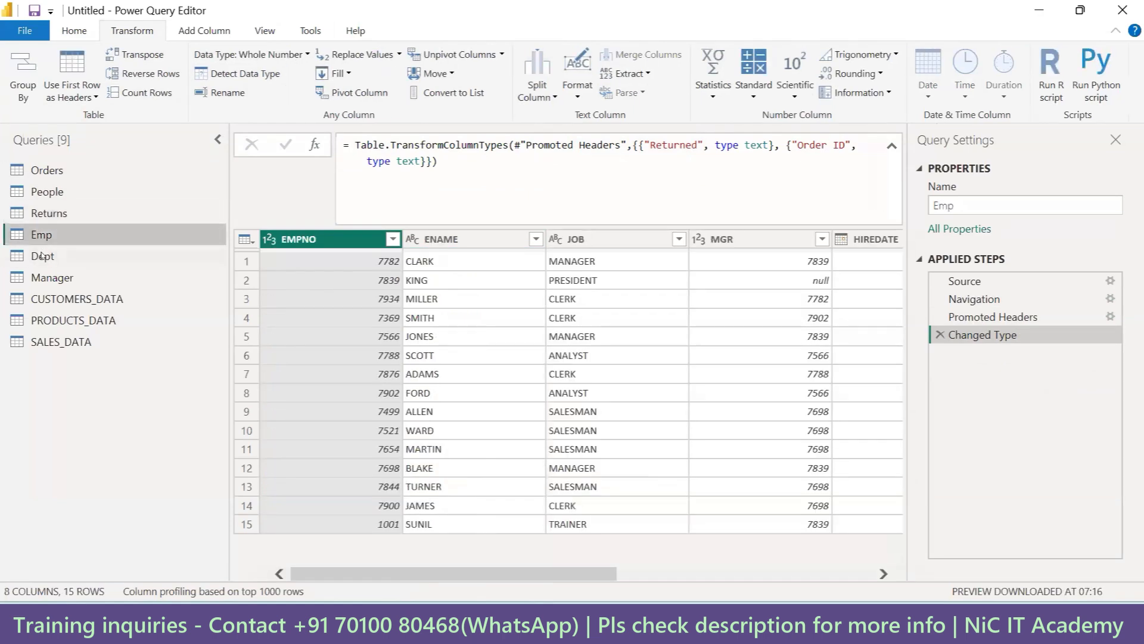
click(41, 256)
click(51, 278)
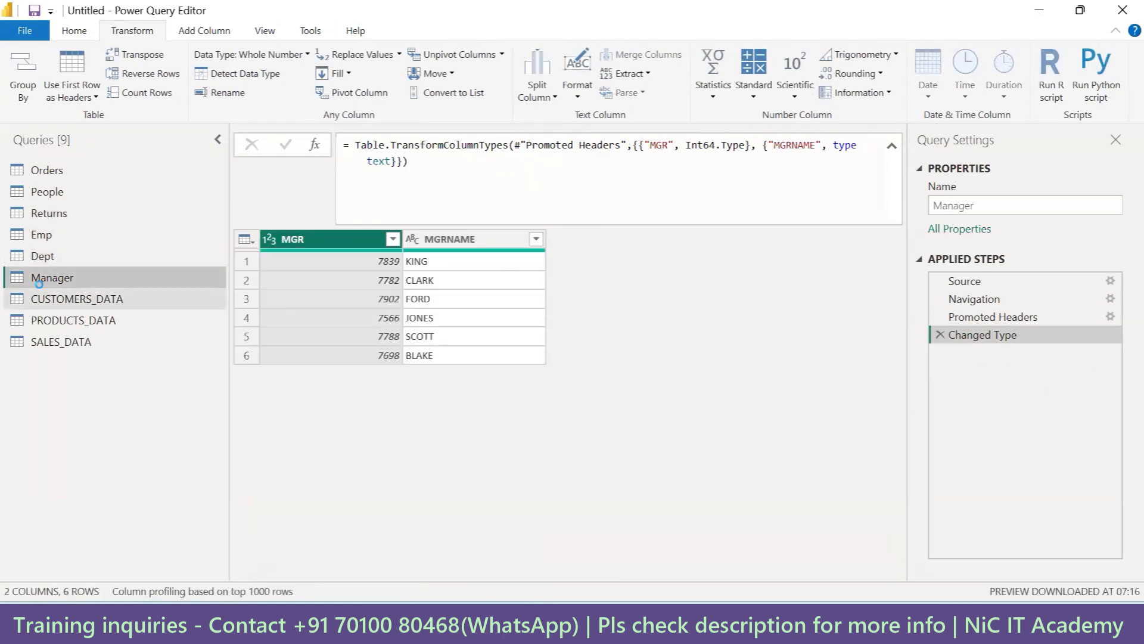
click(51, 299)
click(53, 321)
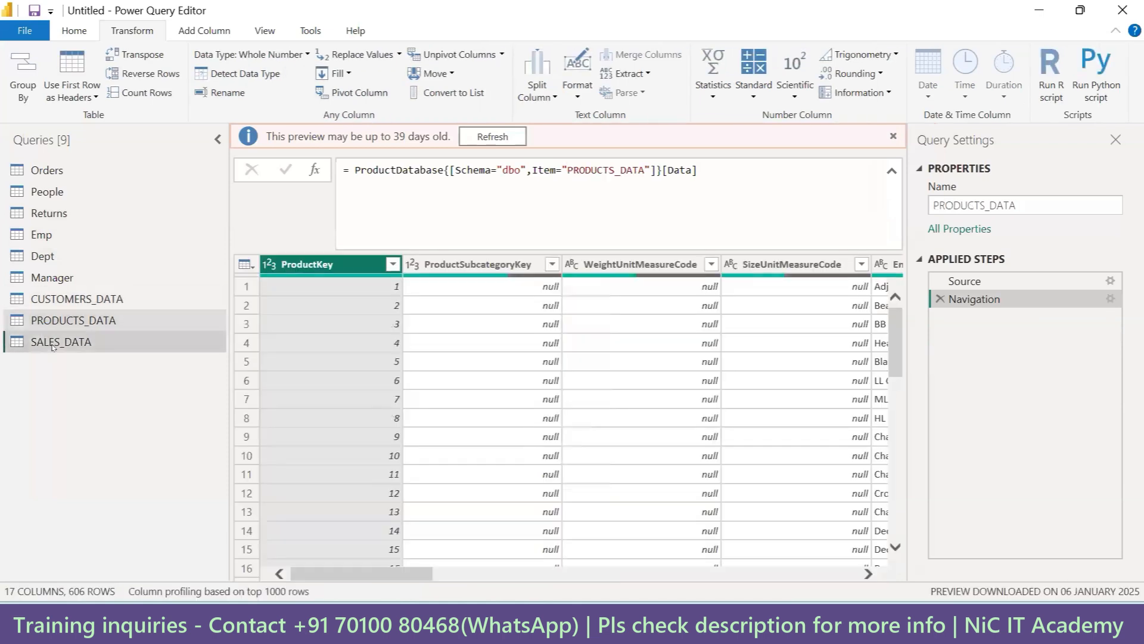
click(53, 342)
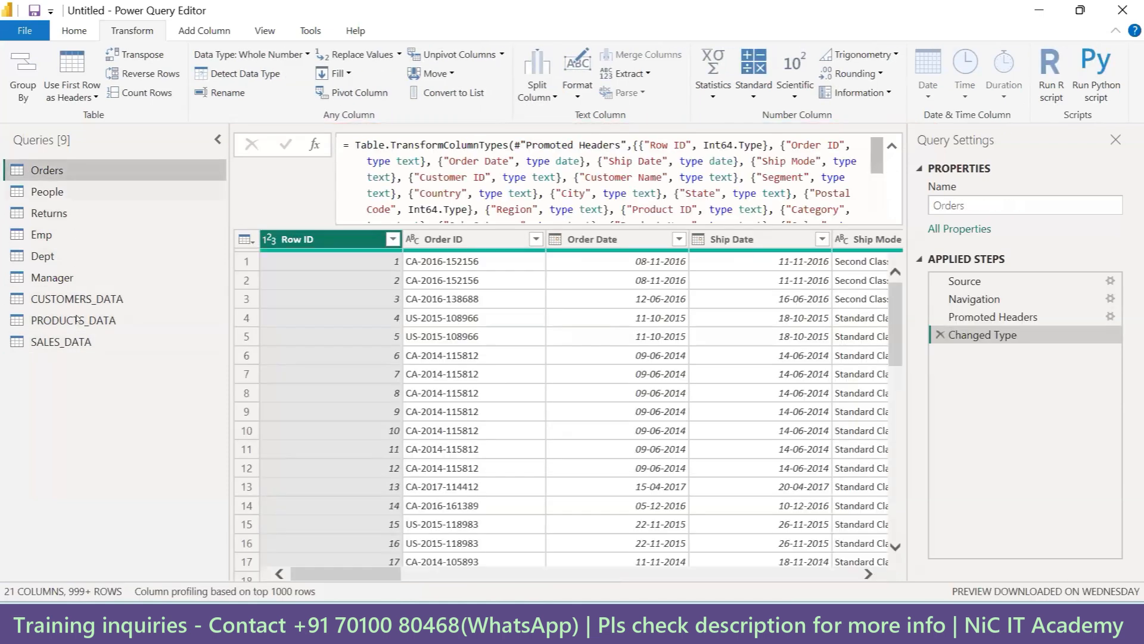
Open the CUSTOMERS_DATA query and refresh its outdated data preview
click(76, 298)
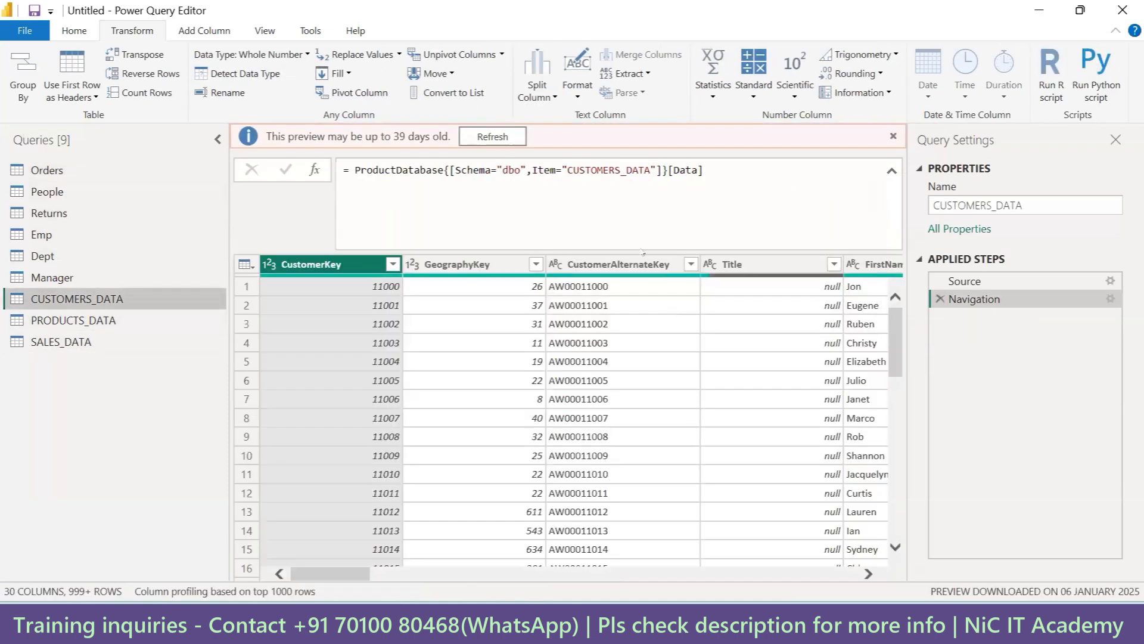
click(507, 138)
drag(327, 571, 394, 571)
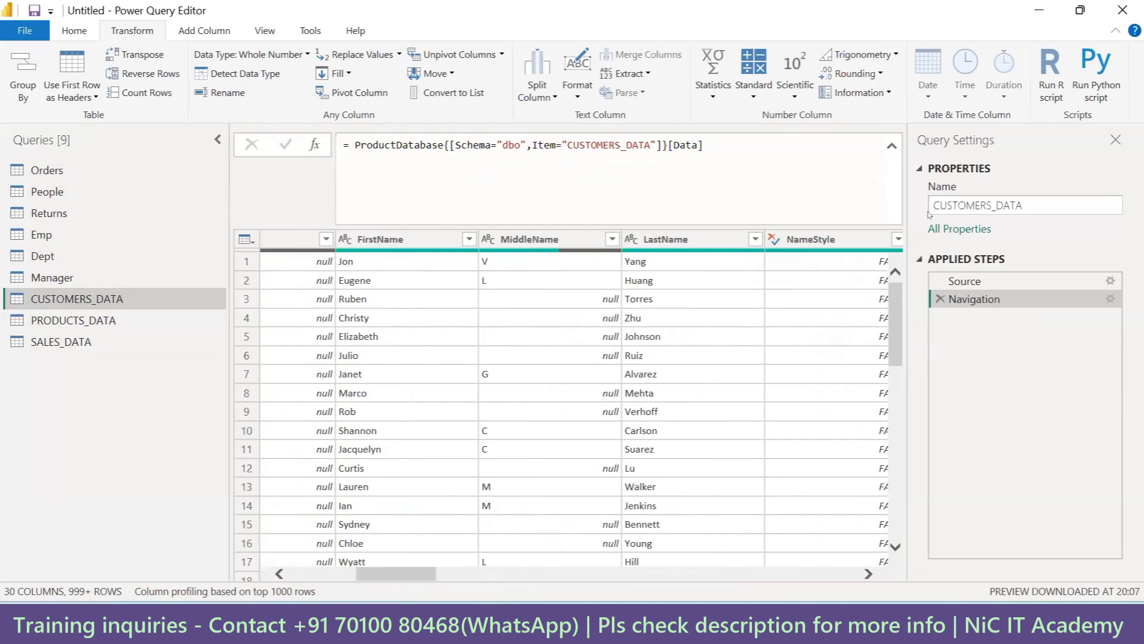
Start merging the FirstName, MiddleName and LastName columns of CUSTOMERS_DATA into an added column
click(381, 239)
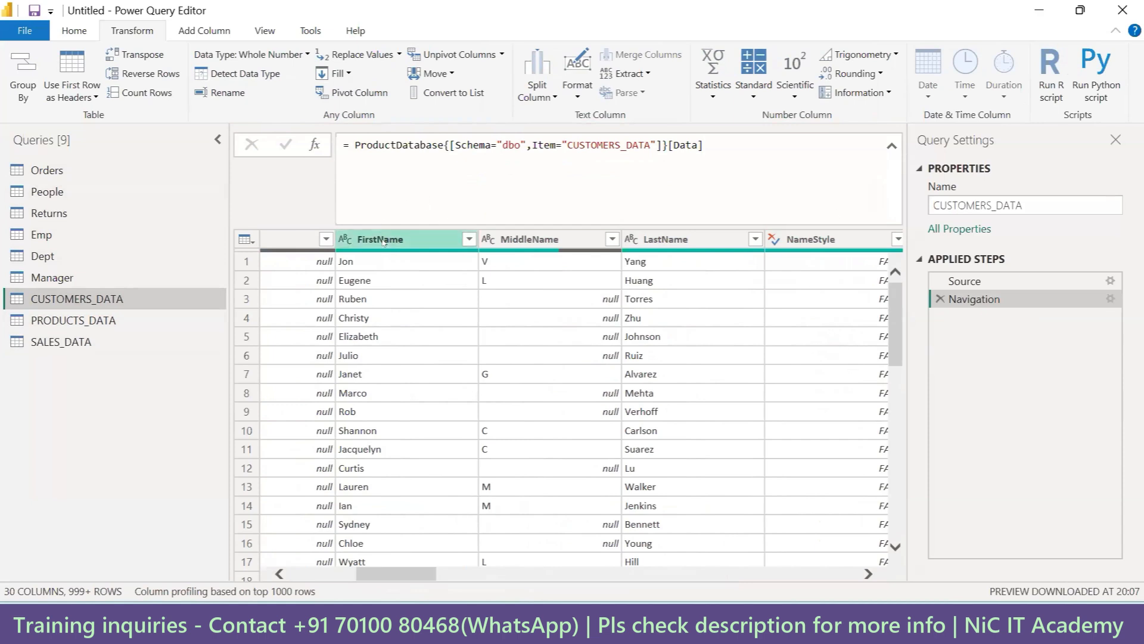
ctrl+click(554, 238)
ctrl+click(663, 238)
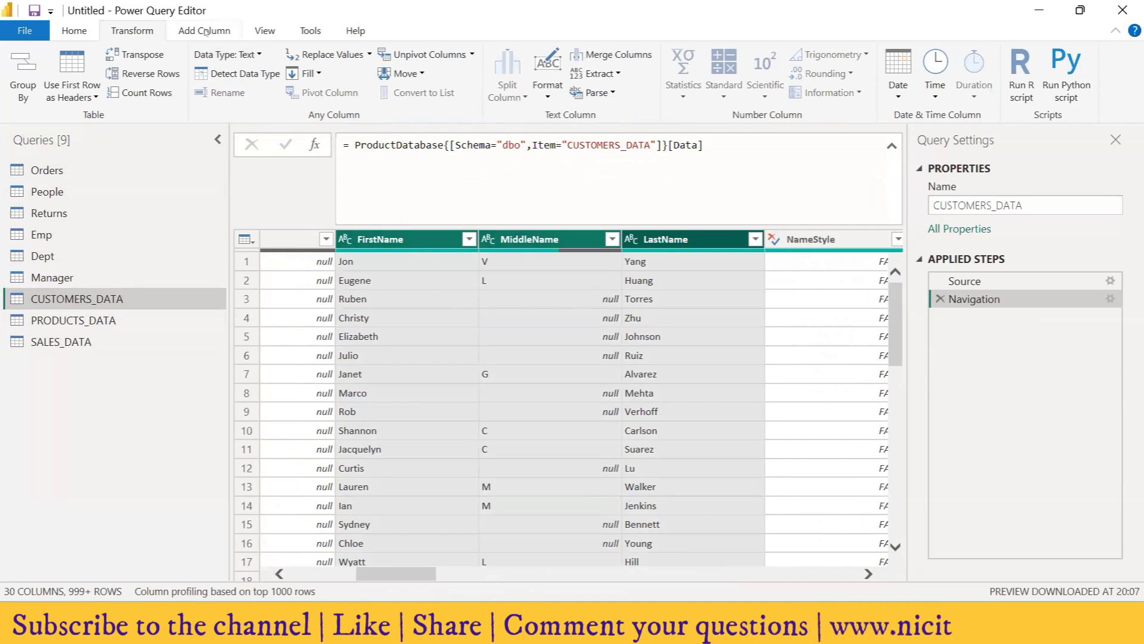
click(205, 31)
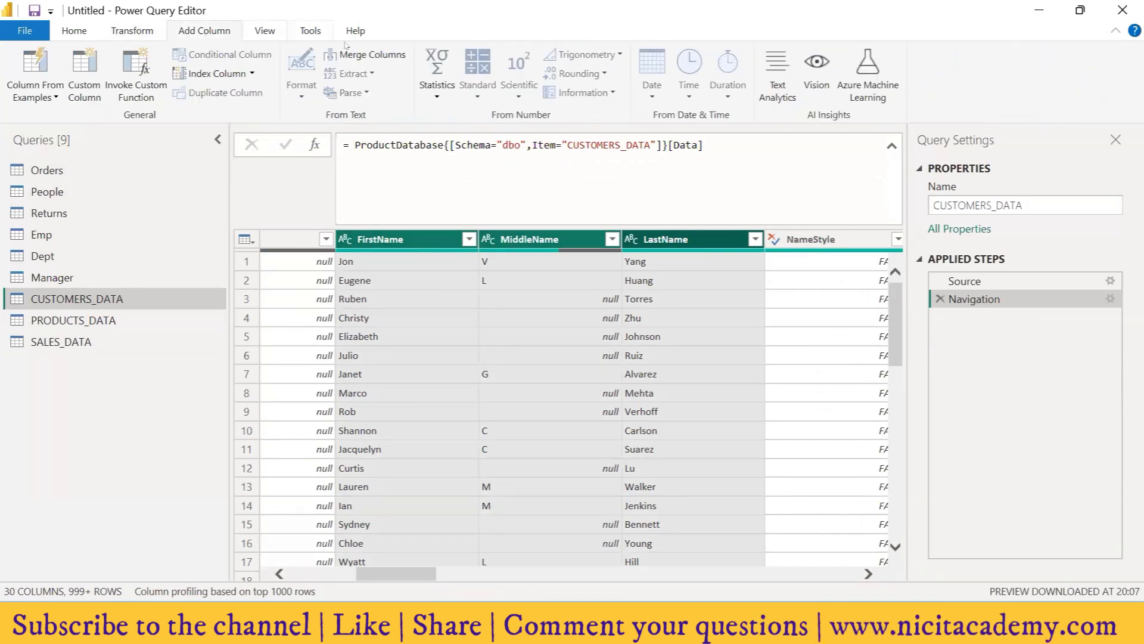
click(378, 56)
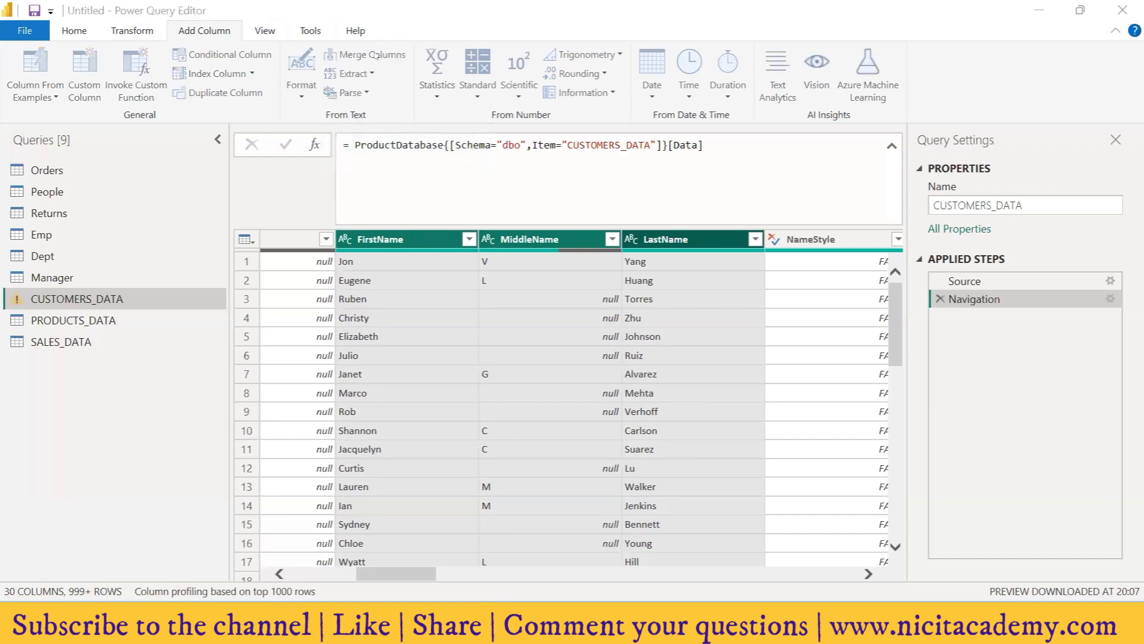
click(463, 285)
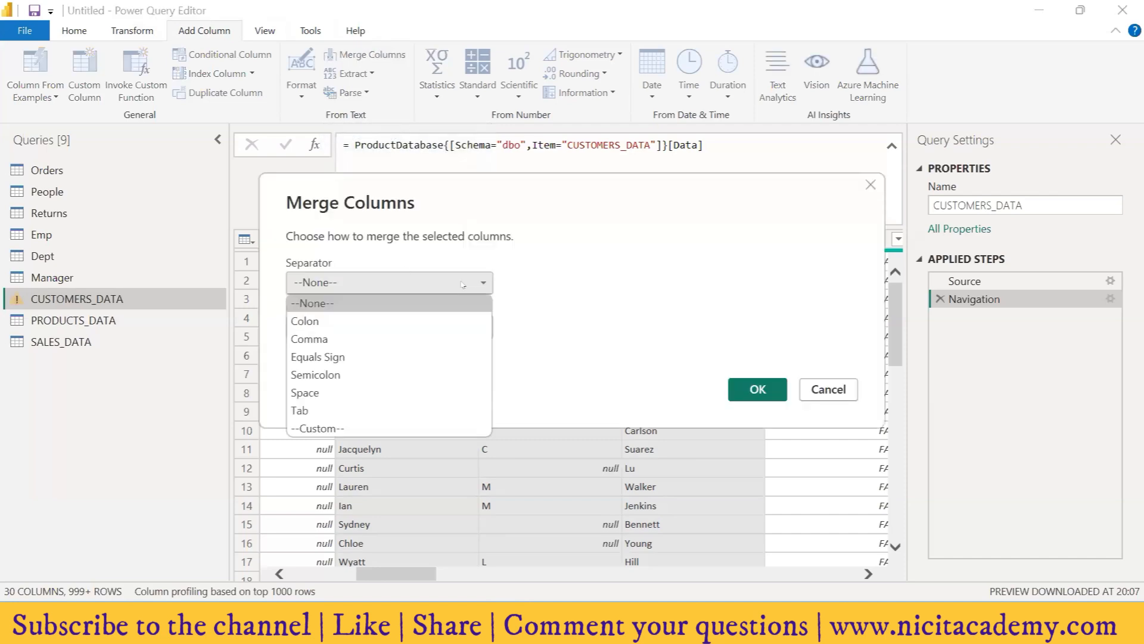
click(481, 235)
drag(482, 234, 492, 435)
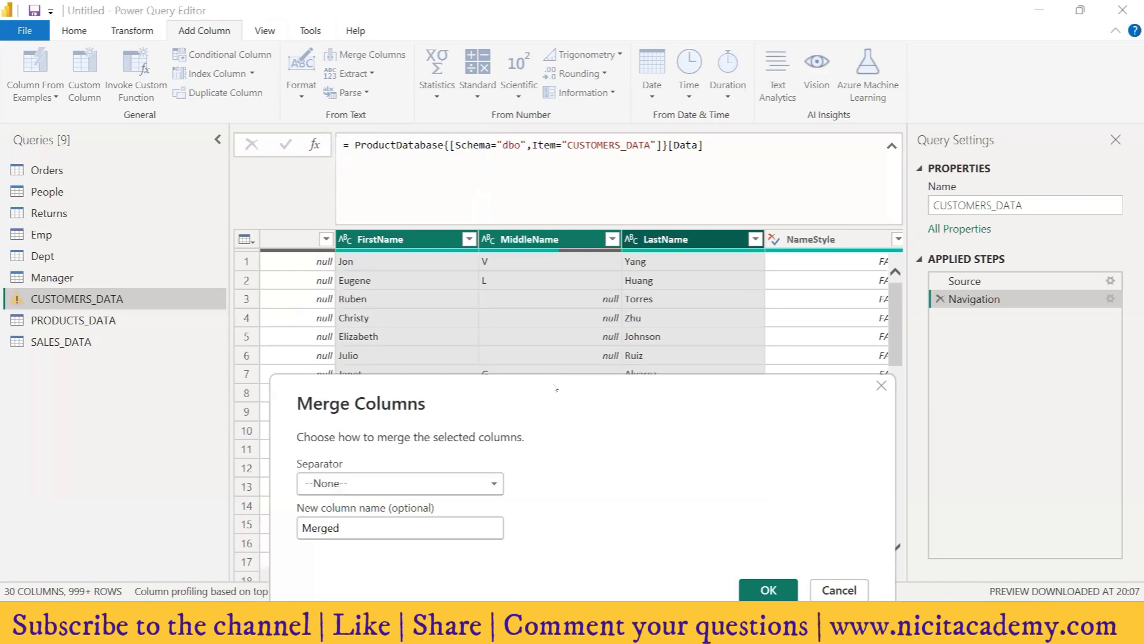
Create the merged column with Space as the separator and CustFullName as its name
click(418, 444)
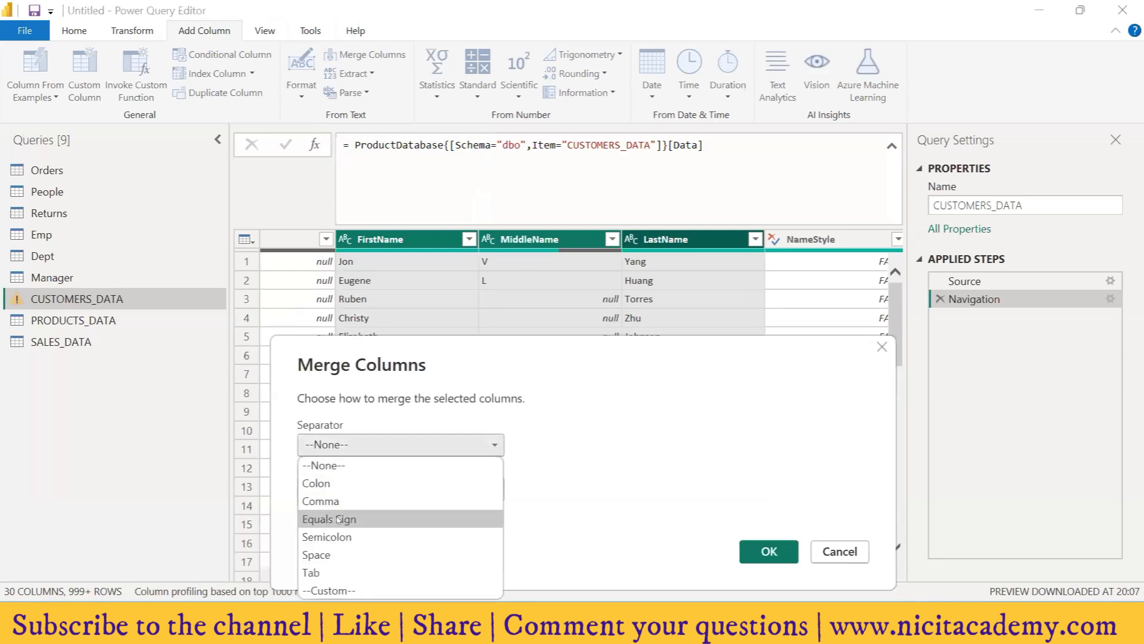
click(394, 555)
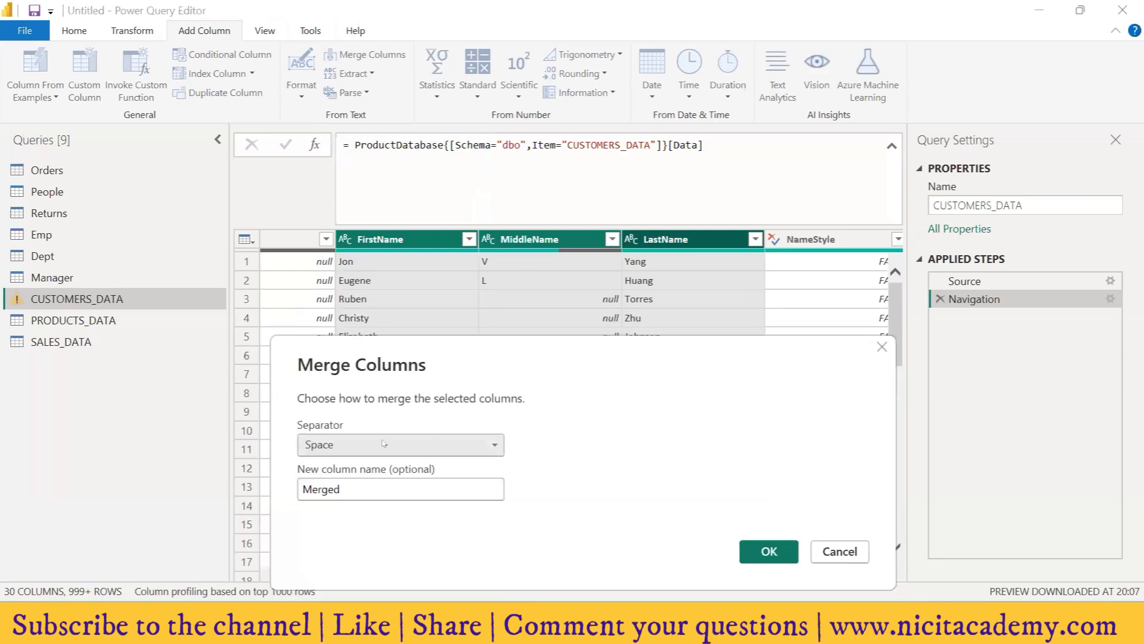
key(Tab)
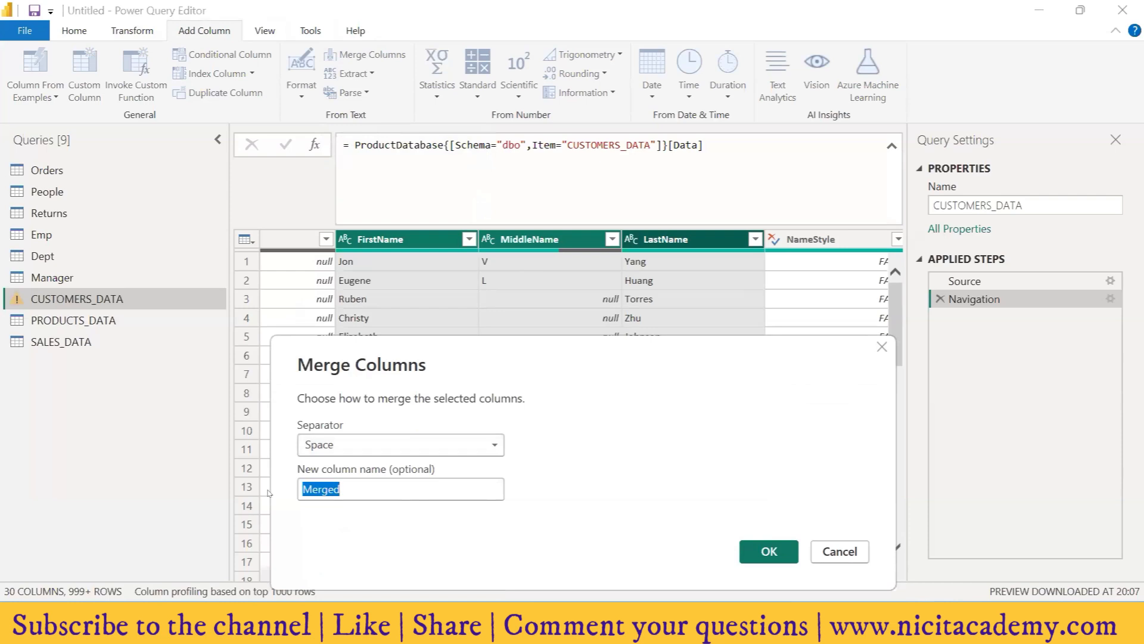
text(Cu)
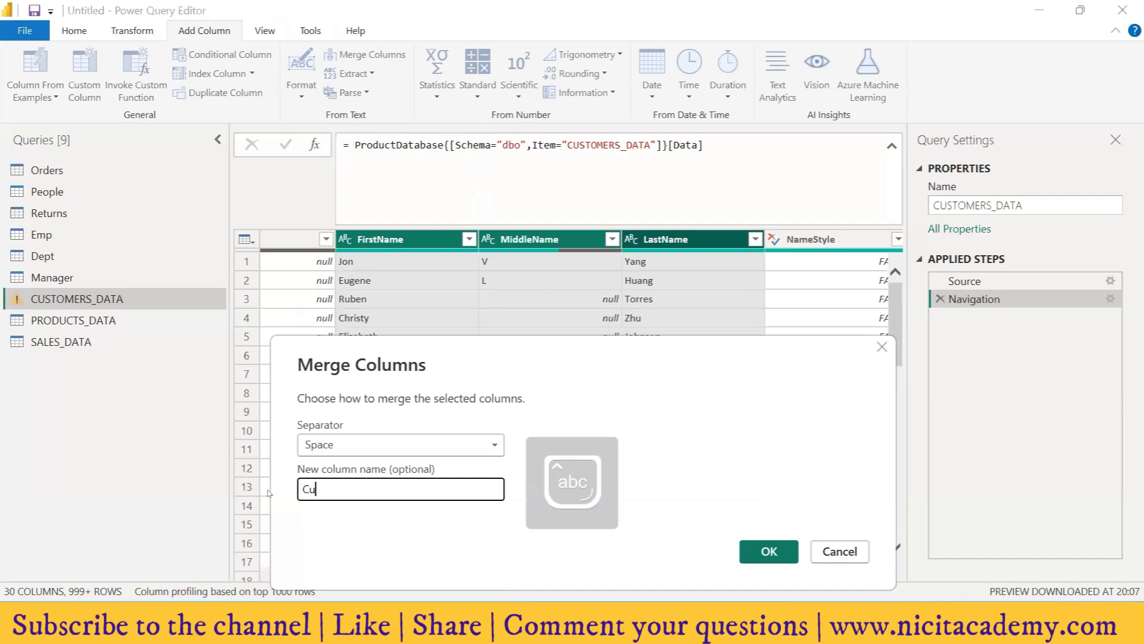
text(stFullNmae)
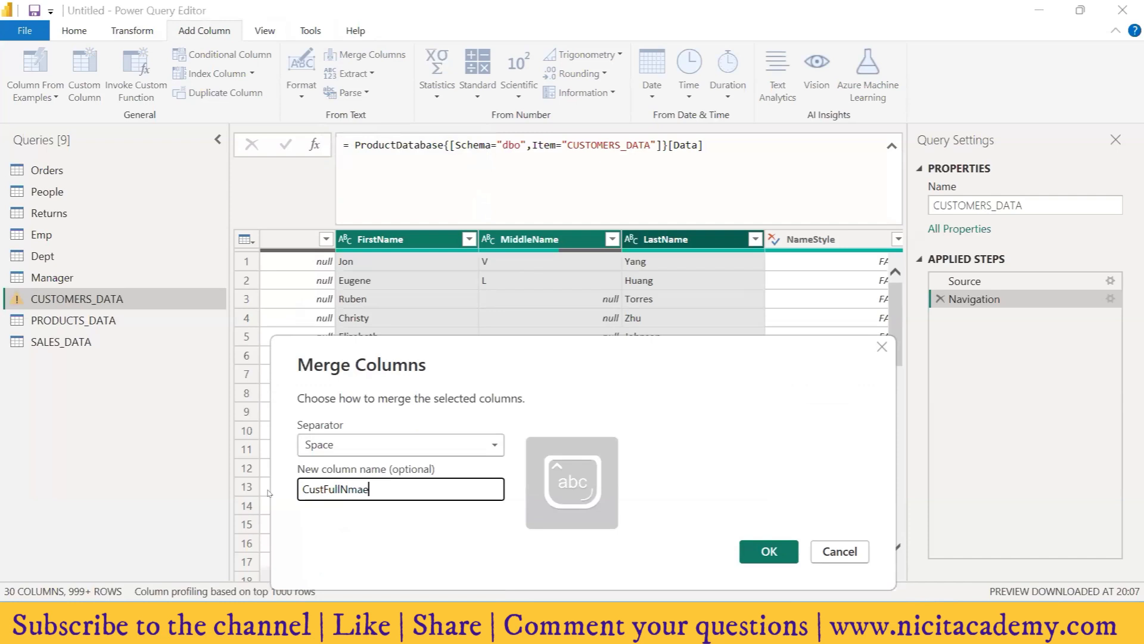
key(Left)
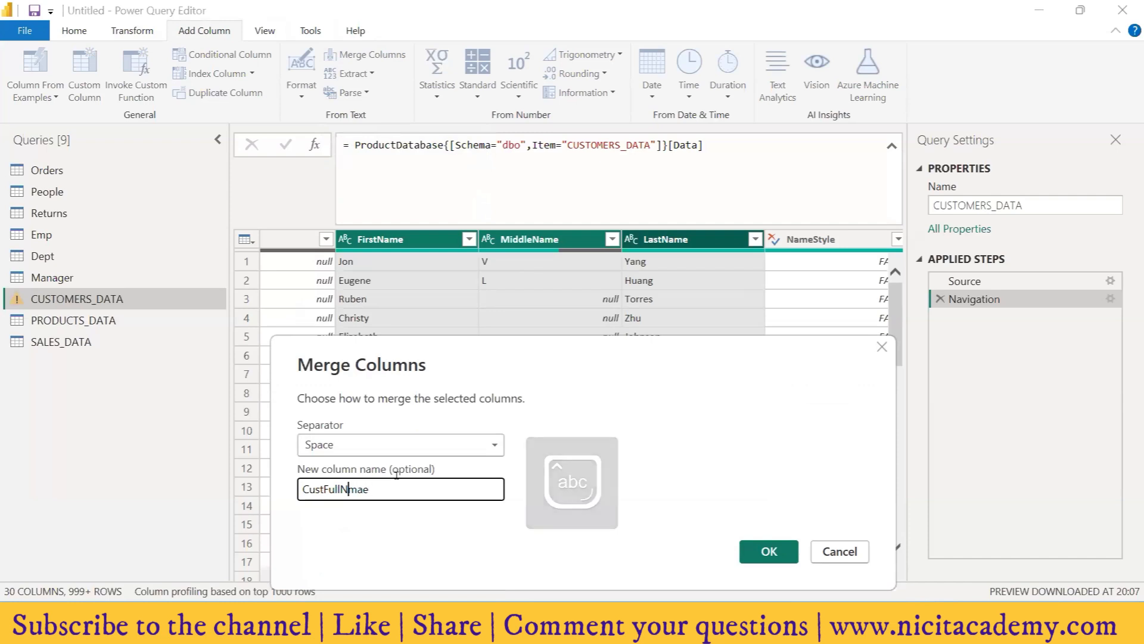
key(BackSpace)
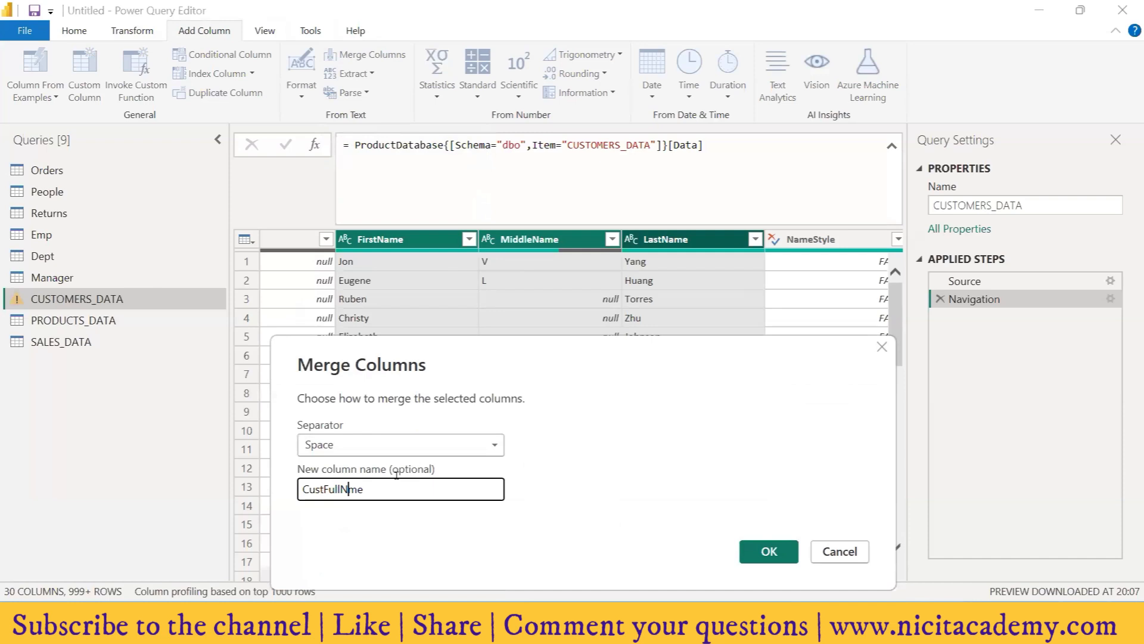
text(a)
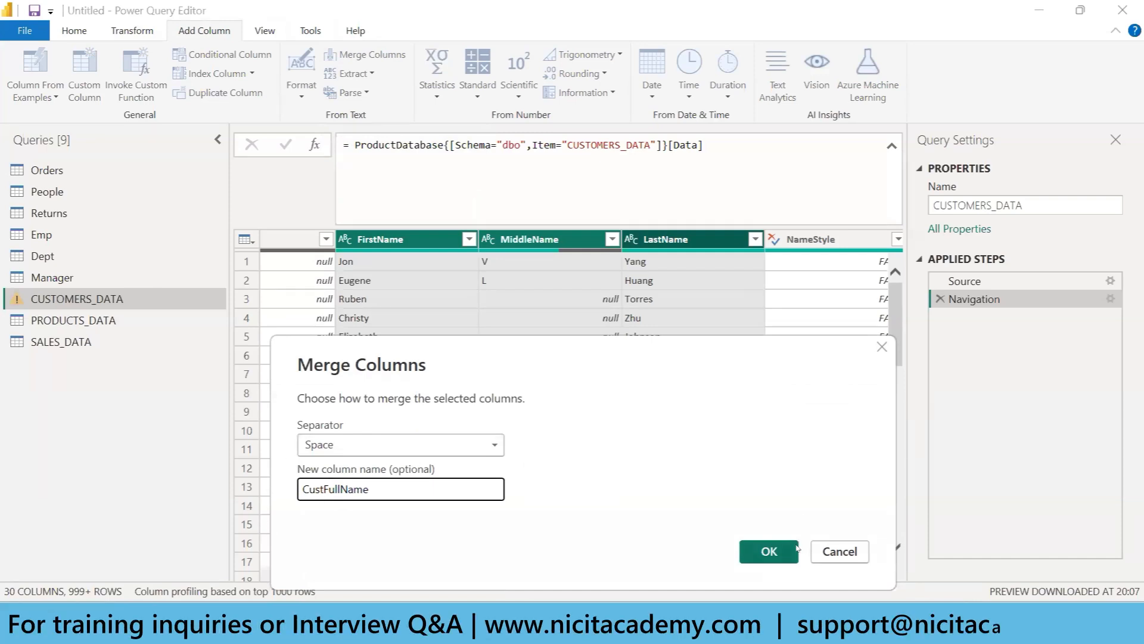
click(770, 551)
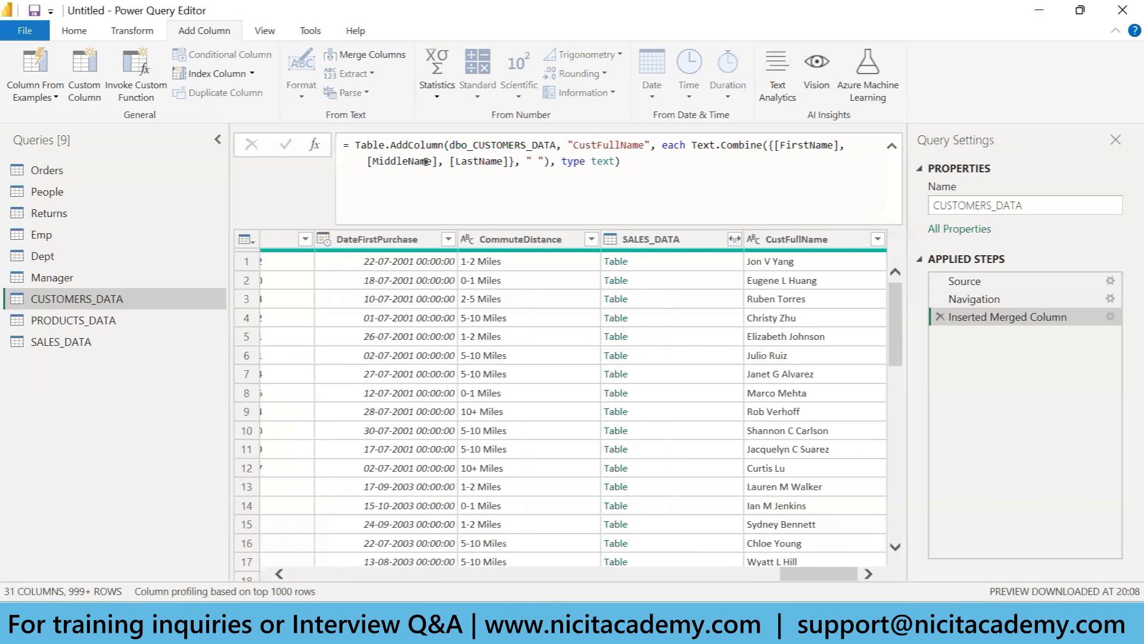
Open the PRODUCTS_DATA query and refresh its outdated data preview
click(109, 320)
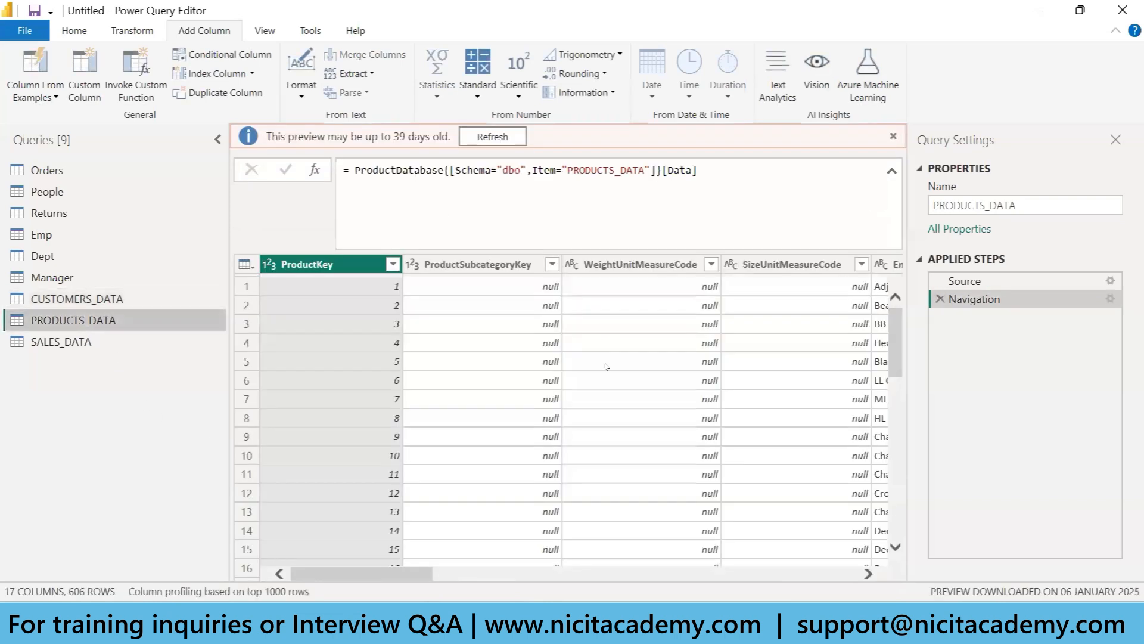
drag(374, 576, 479, 575)
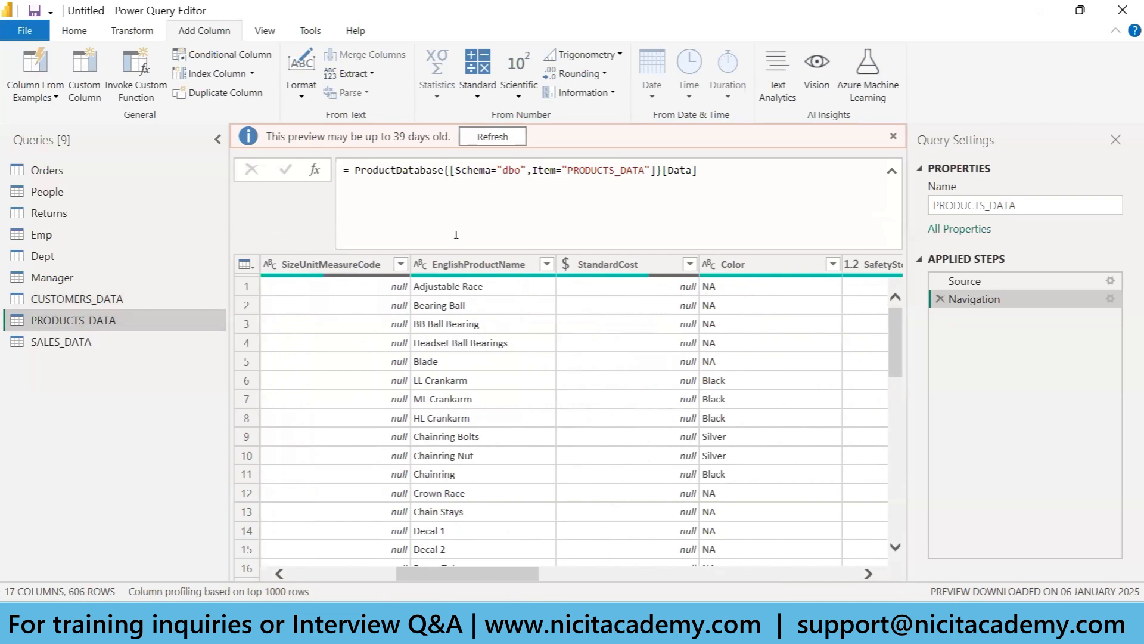
click(492, 133)
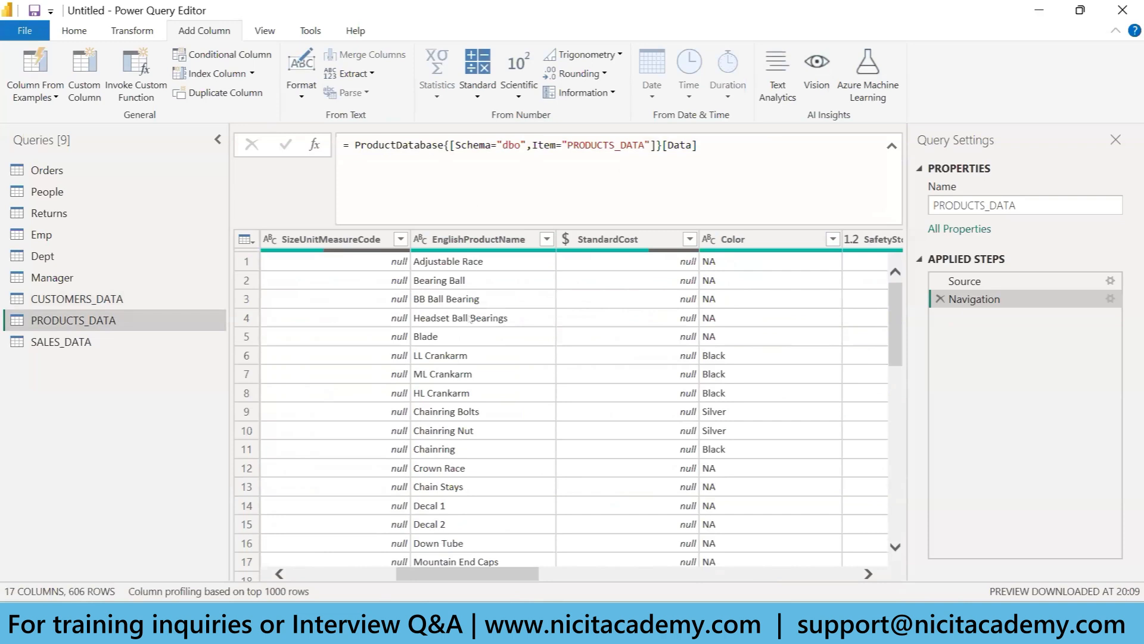
Convert the text of the EnglishProductName column in PRODUCTS_DATA to UPPERCASE
click(441, 240)
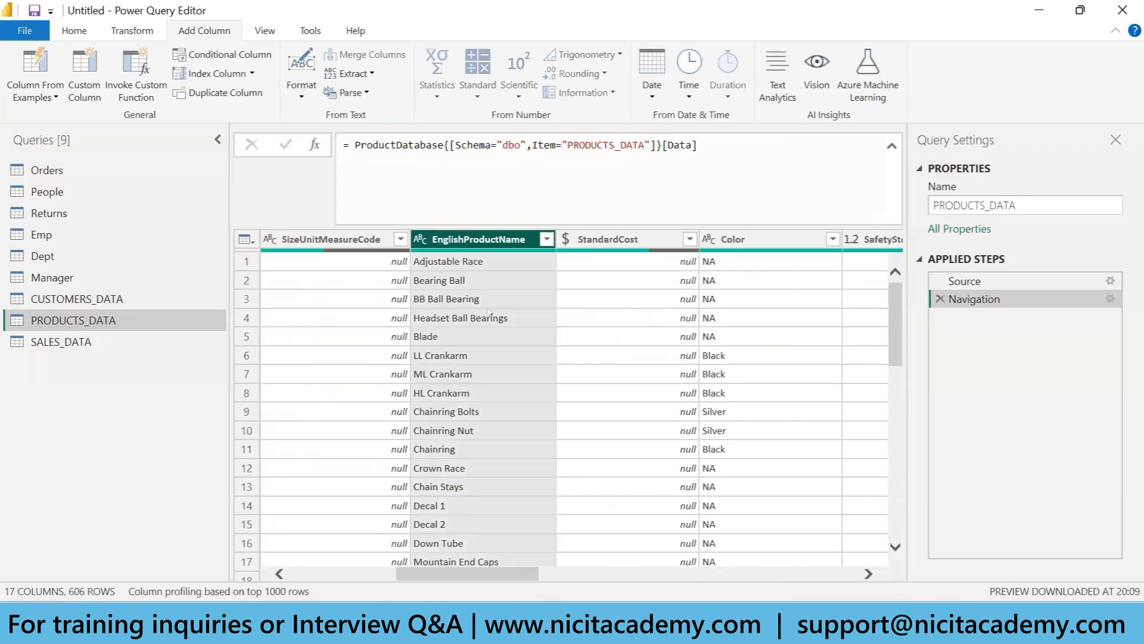
click(109, 31)
click(547, 78)
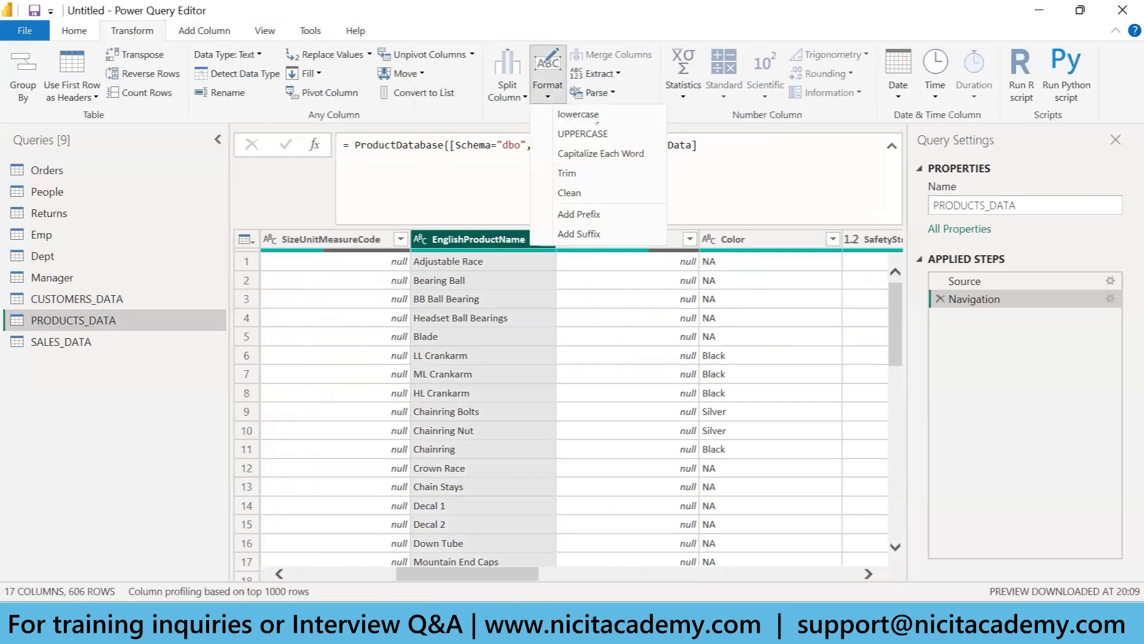
click(584, 134)
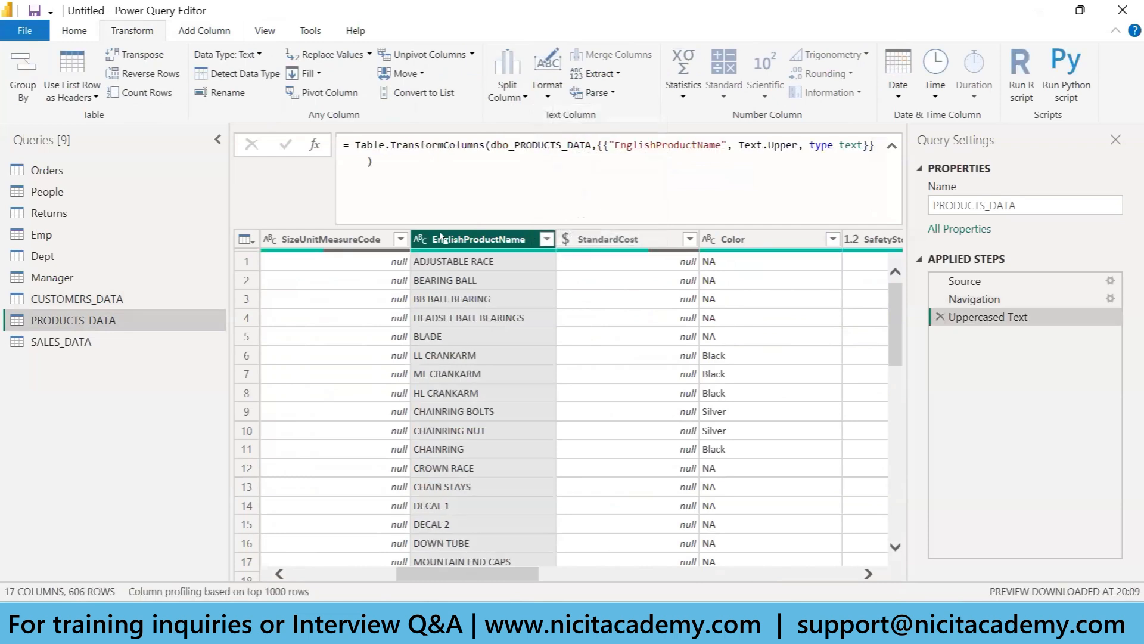
Close the query editor and apply all pending changes to load the tables into the data model
click(74, 31)
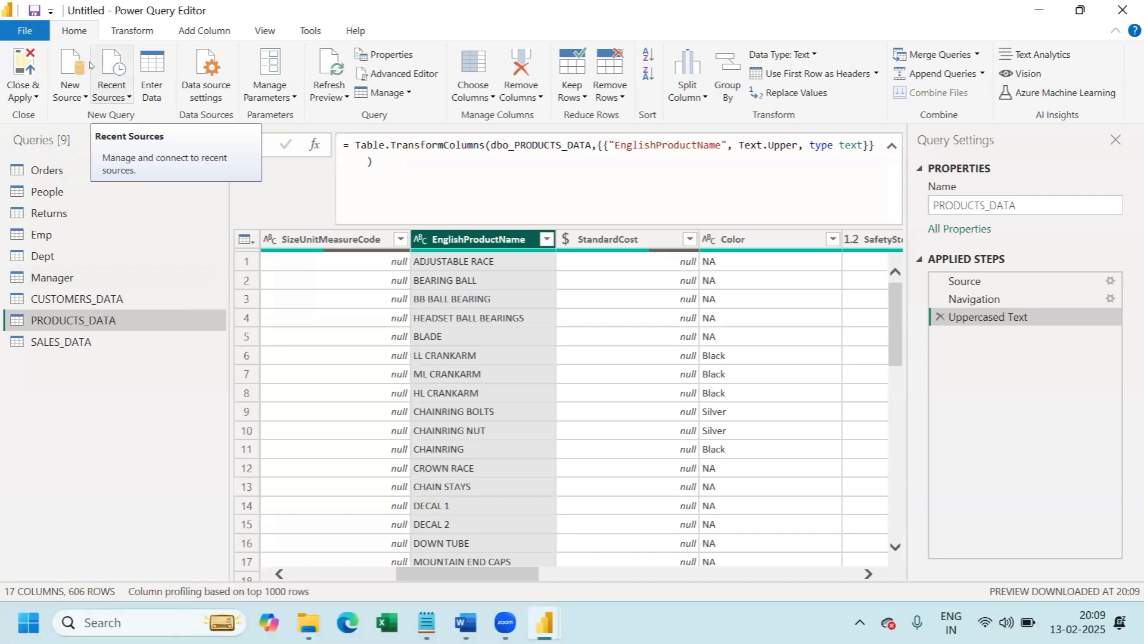
click(36, 97)
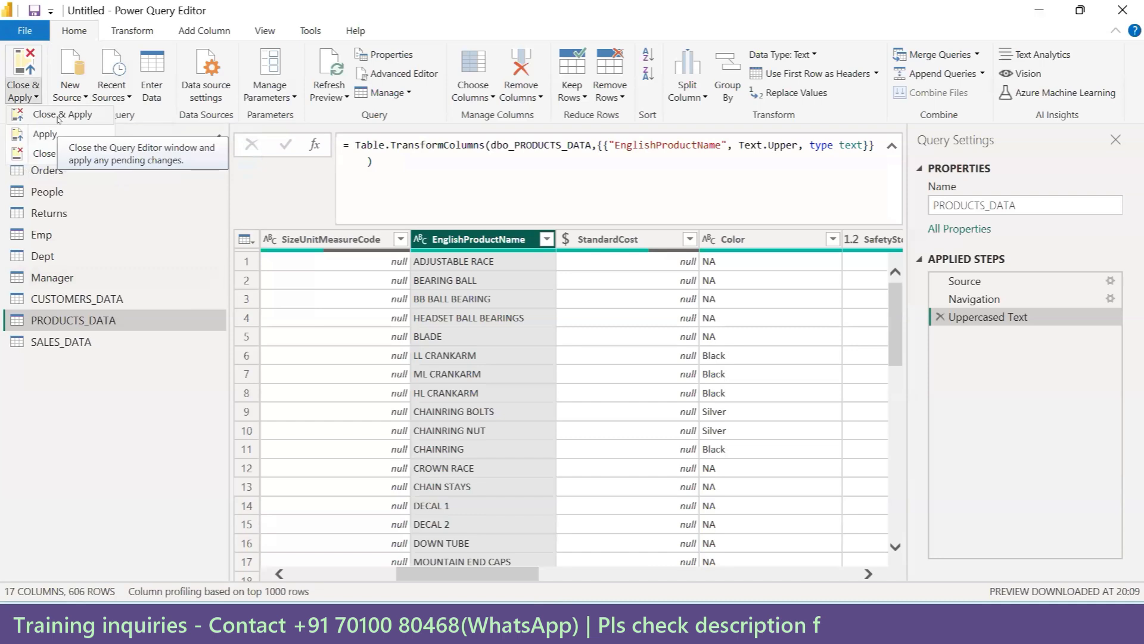
click(58, 116)
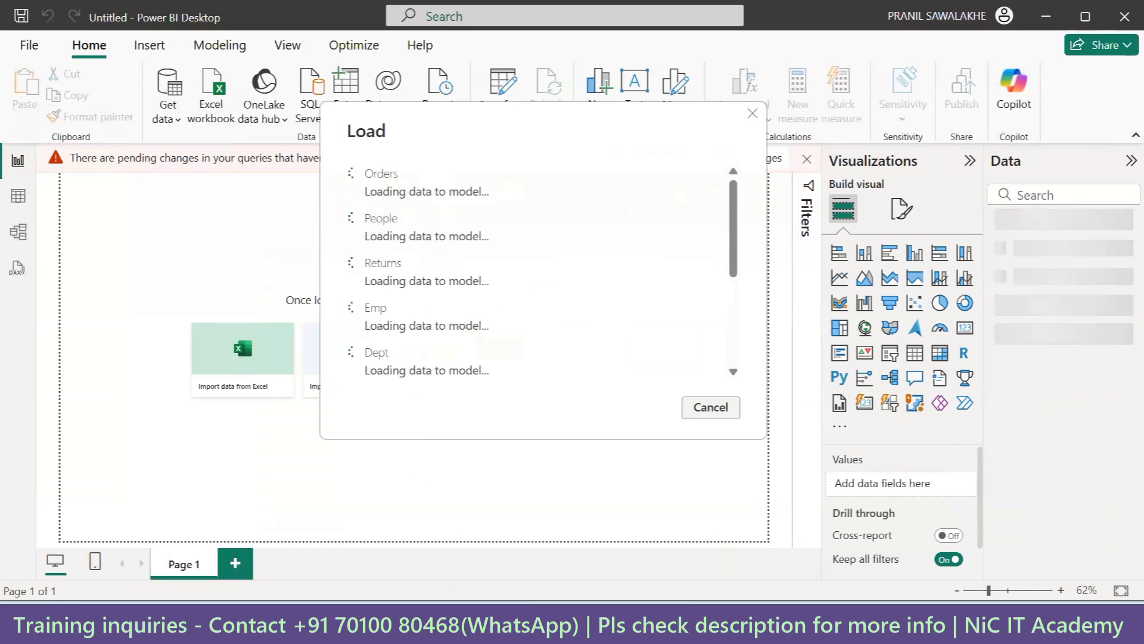
Switch to Notepad to view the Class 3 notes in Power BI (Class-1-5).txt, and bring up the Power BI Architecture document in Word
key(alt+Tab)
click(330, 18)
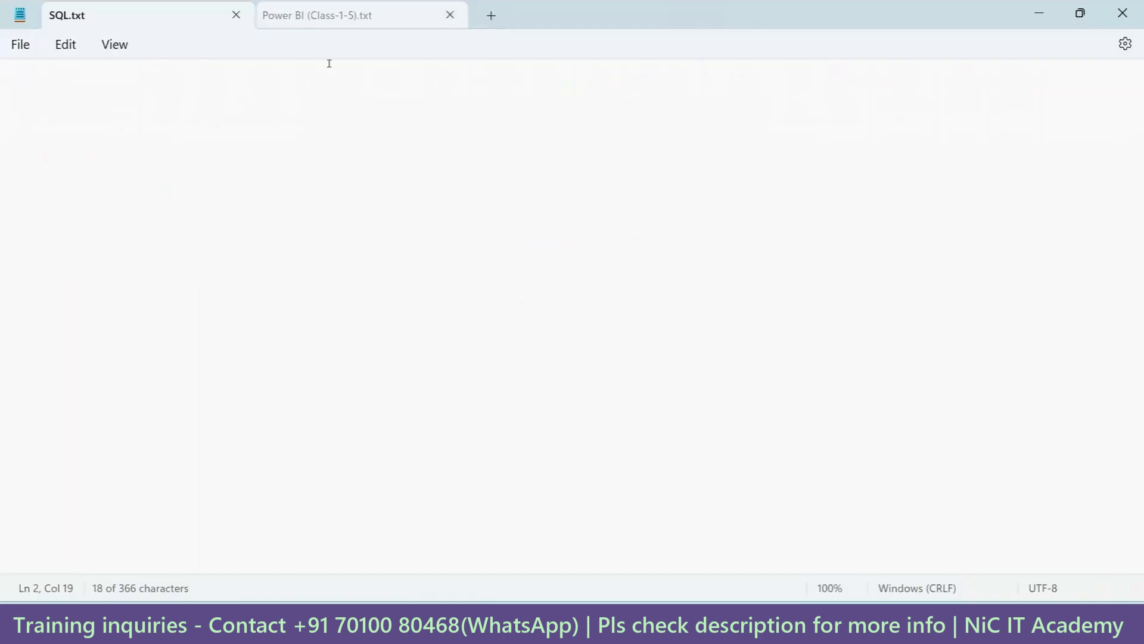
drag(278, 99, 88, 99)
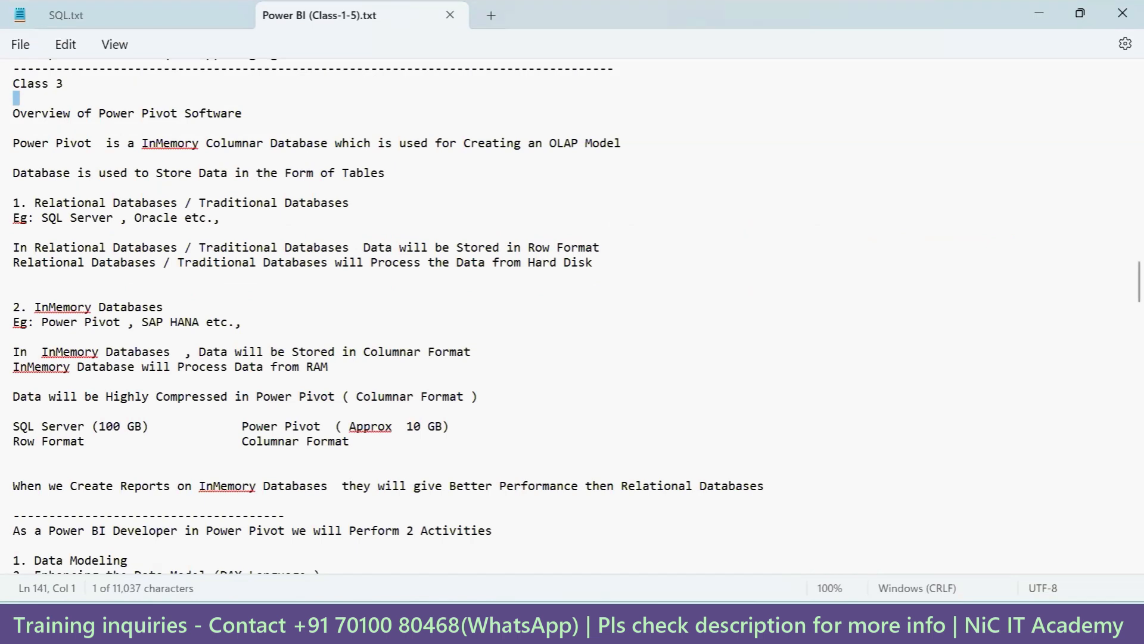
click(462, 623)
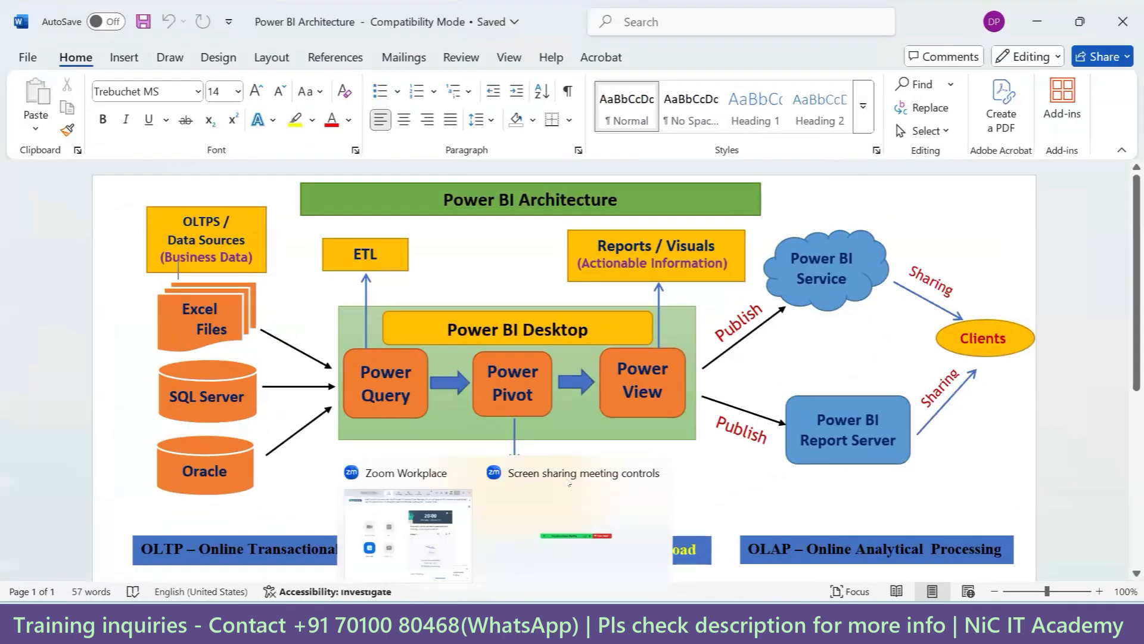
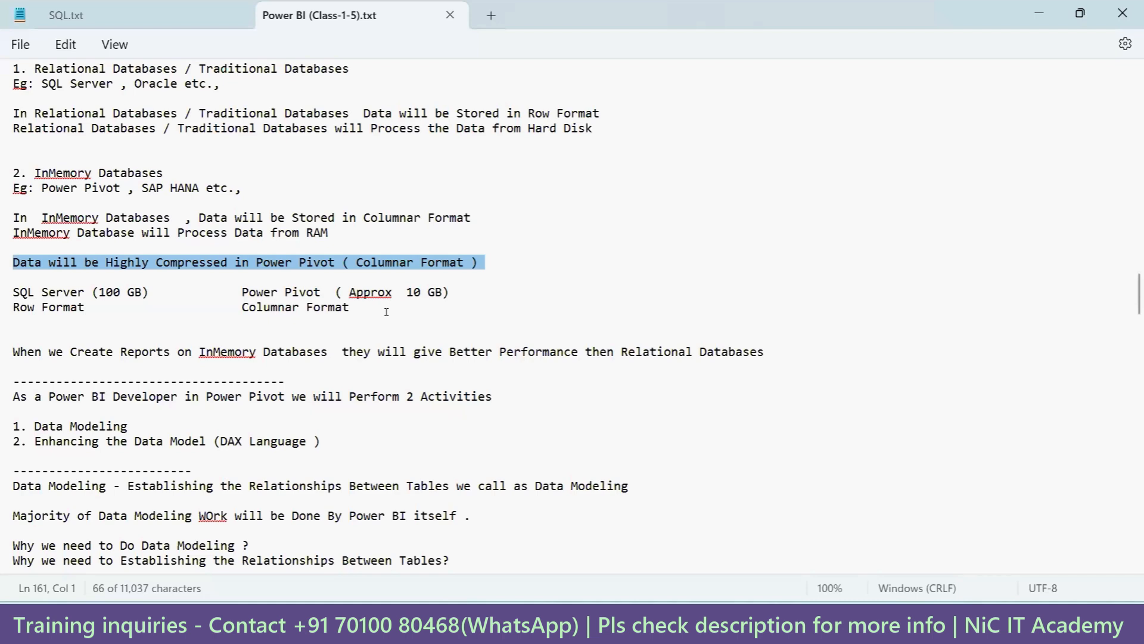
Review the notes on the two Power Pivot activities, highlighting the Data Modeling and Enhancing the Data Model (DAX Language) entries
scroll(387, 311, down, 2)
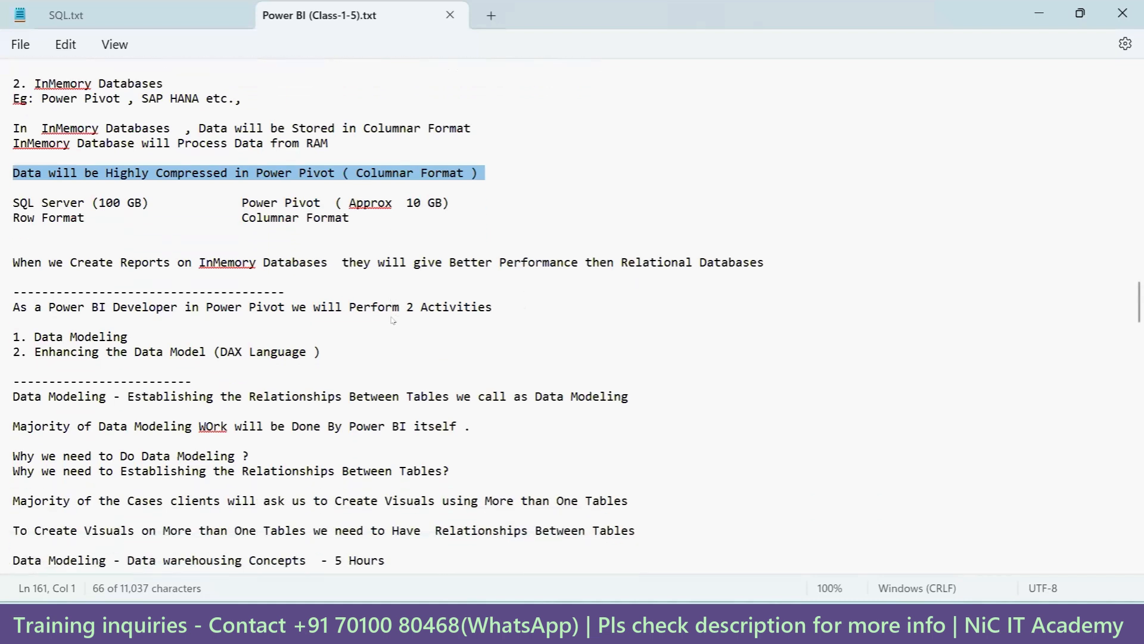
scroll(393, 320, down, 1)
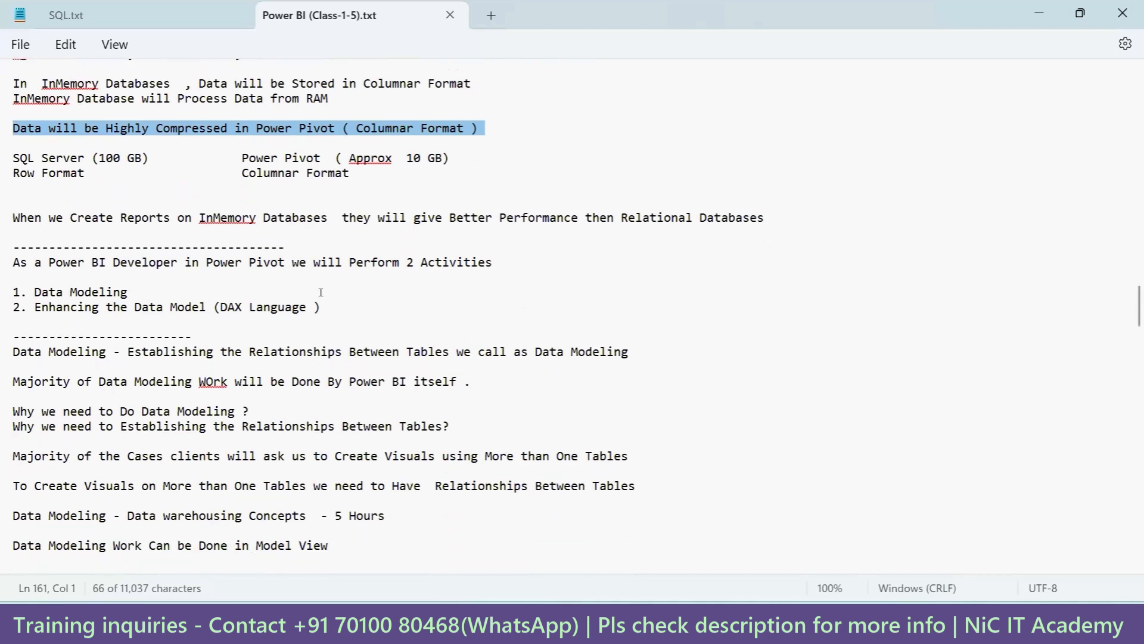
scroll(320, 292, down, 2)
drag(8, 170, 471, 179)
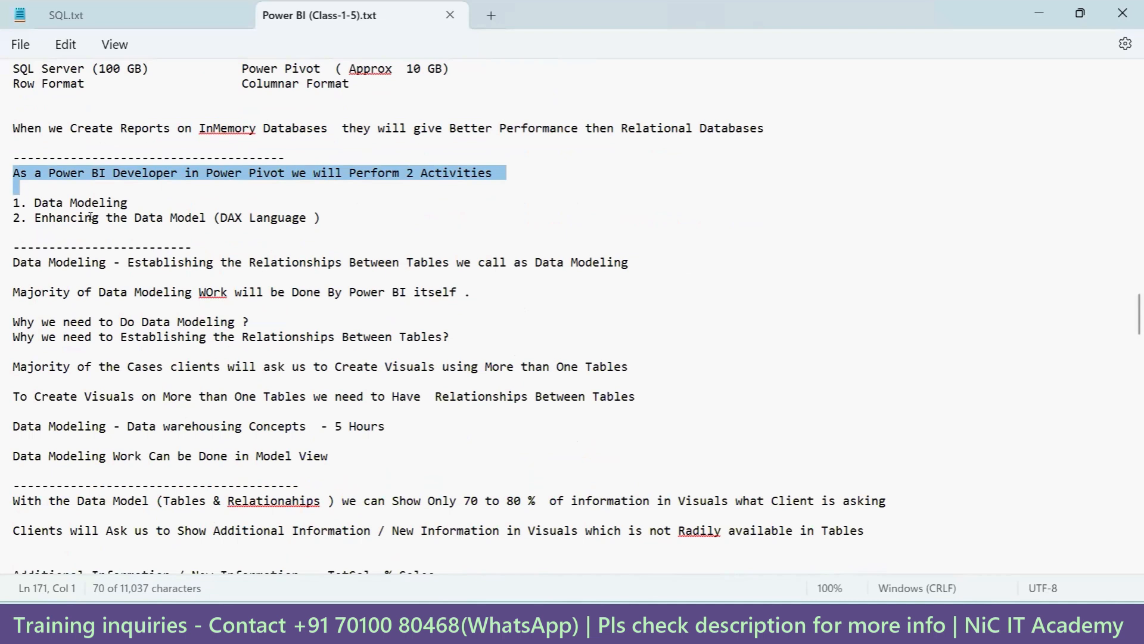
drag(129, 202, 31, 204)
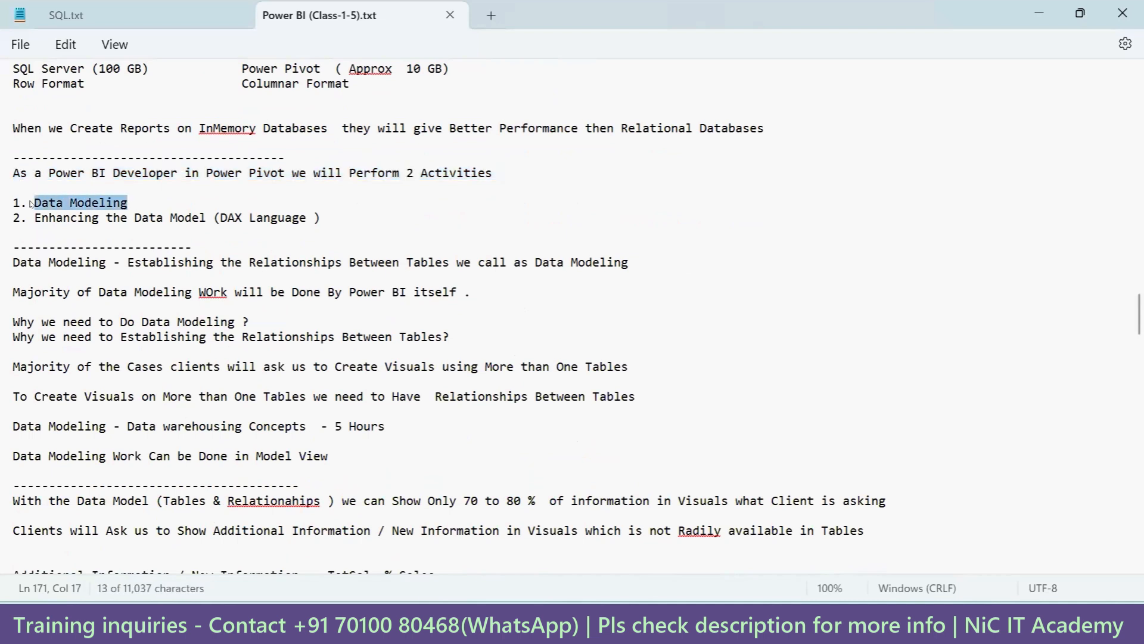
drag(329, 215, 2, 222)
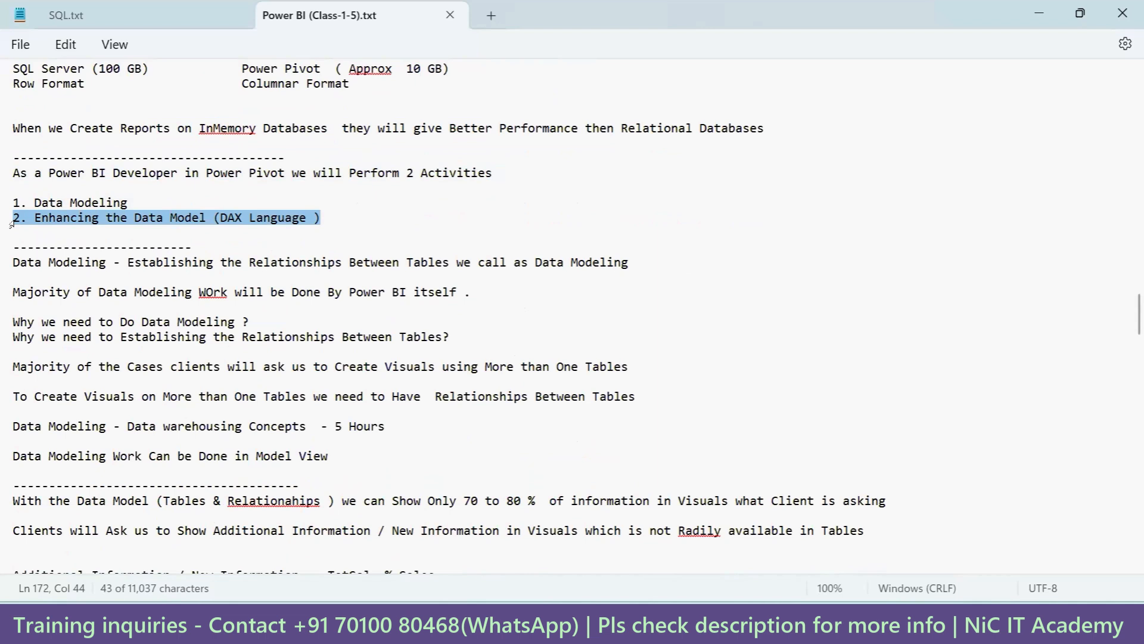
Highlight the Data Modeling entry and its definition about establishing relationships between tables in the notes
drag(136, 198, 32, 197)
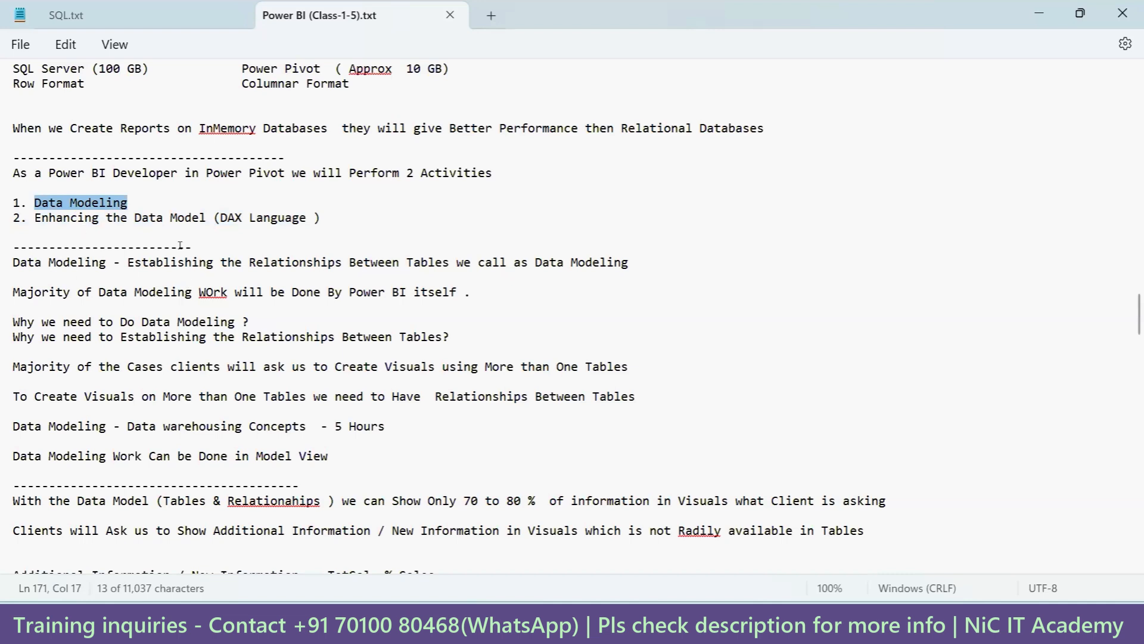
drag(127, 262, 493, 262)
drag(575, 262, 630, 262)
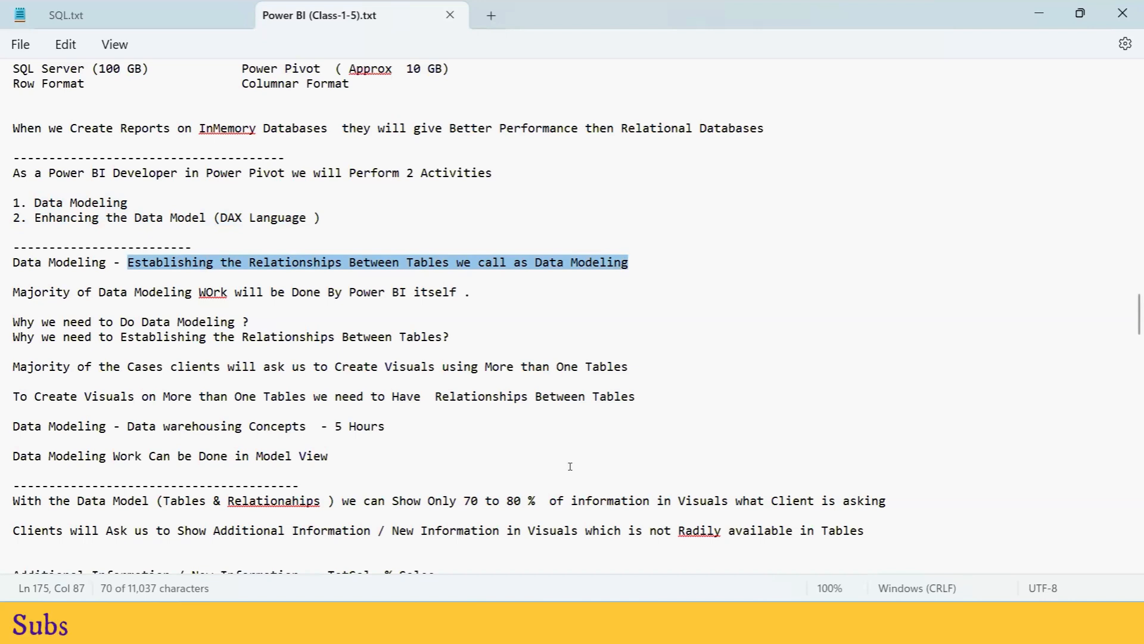
Switch to Power BI Desktop, show the model view and collapse the Properties and Data panes to enlarge the diagram
click(544, 629)
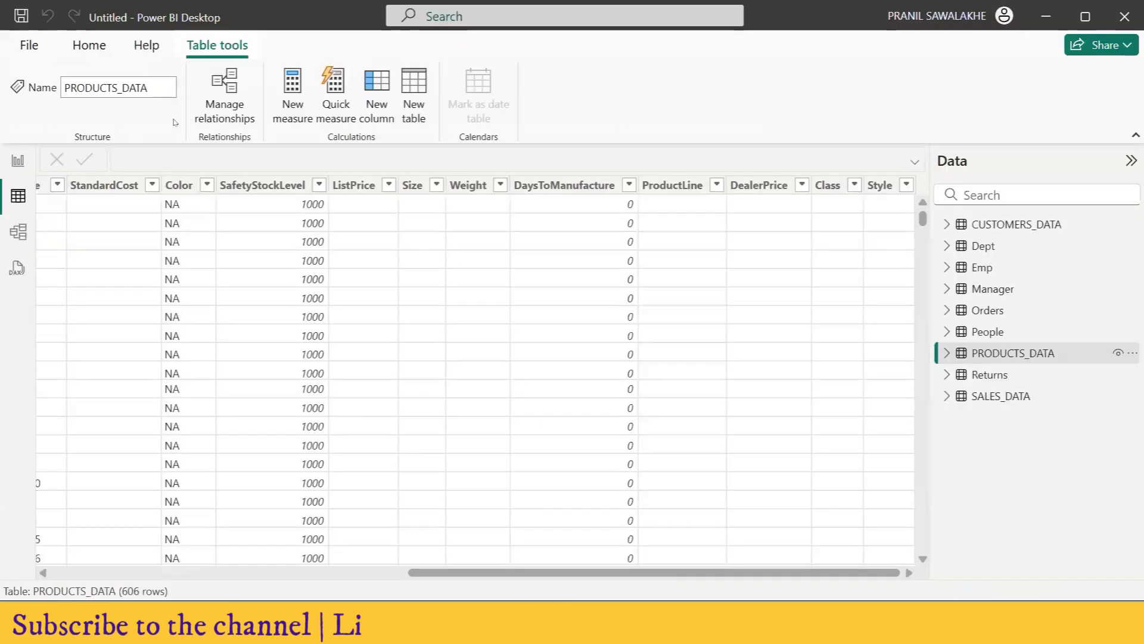
click(8, 161)
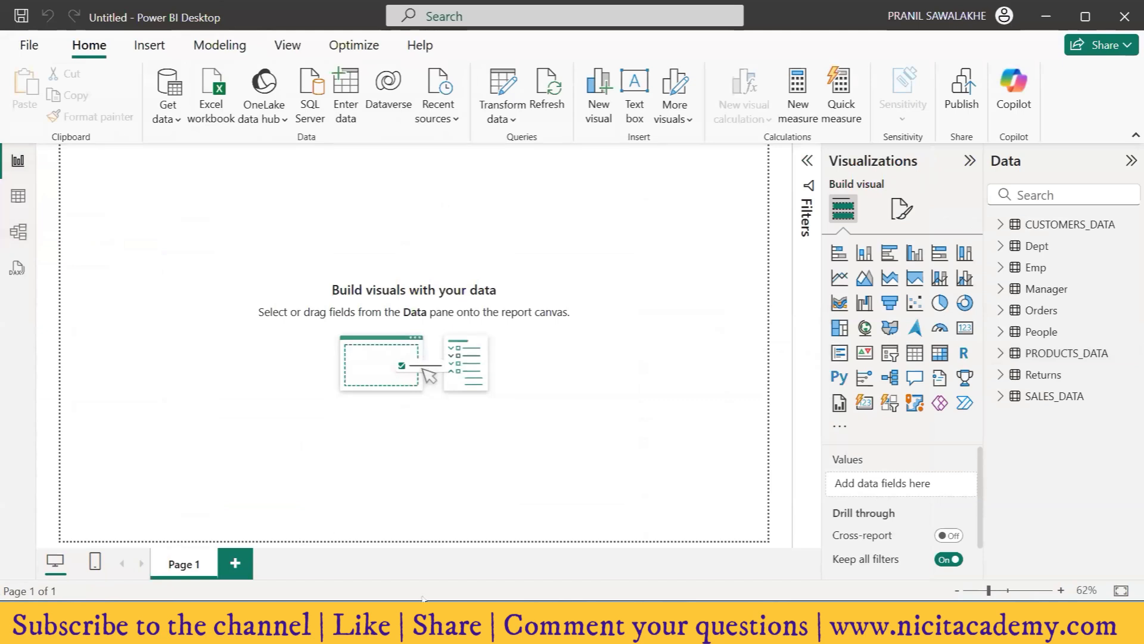
click(15, 232)
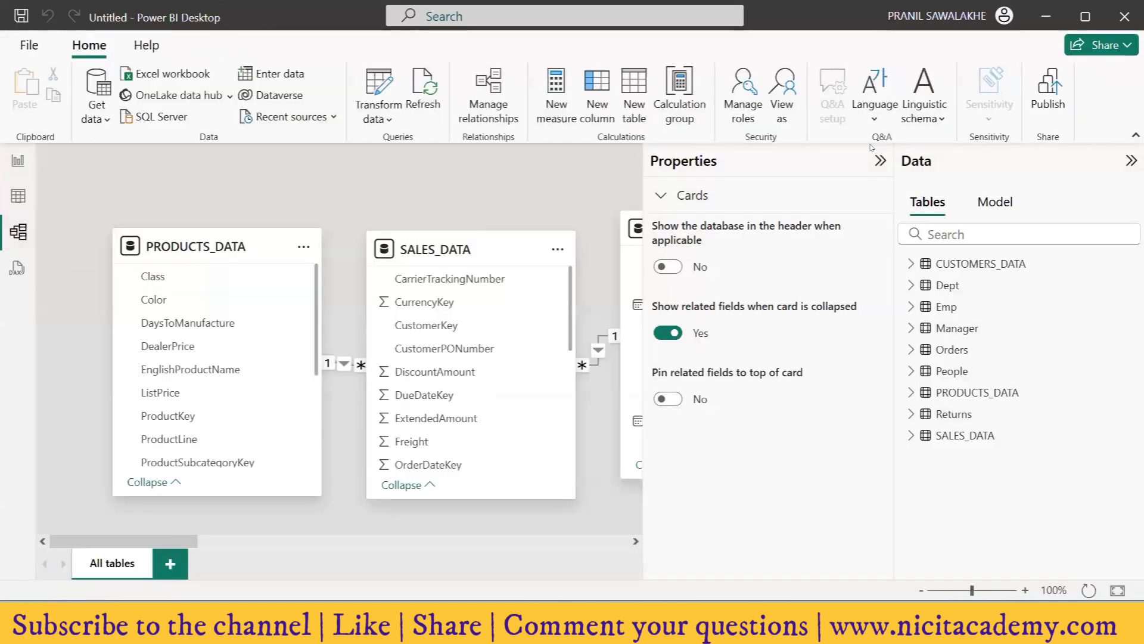
click(881, 161)
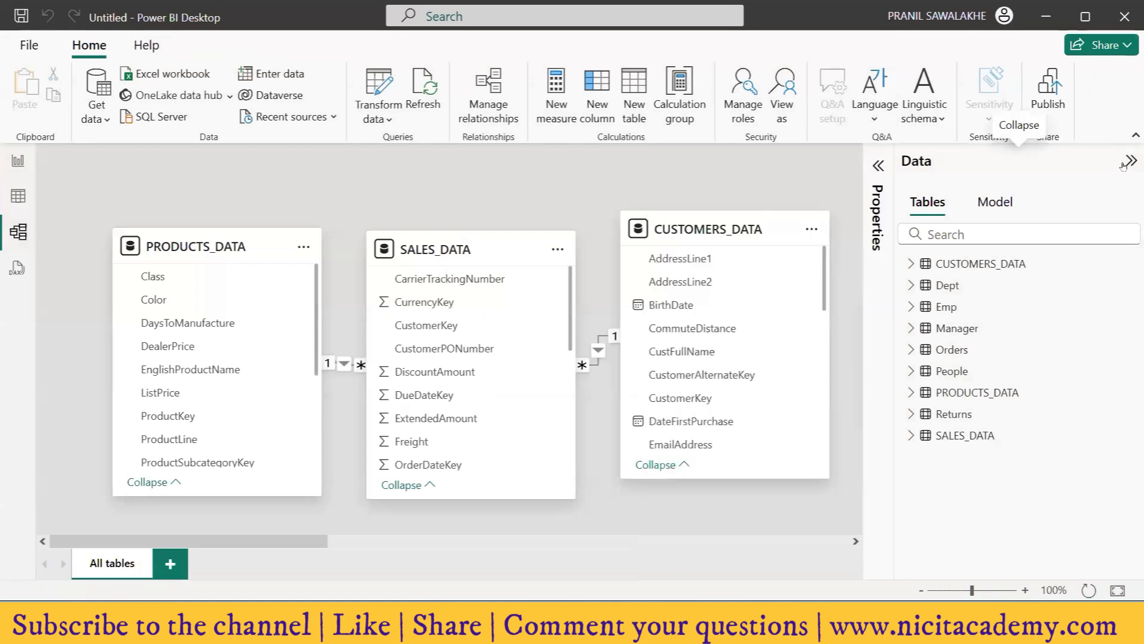
click(1131, 161)
Arrange the PRODUCTS_DATA, SALES_DATA and CUSTOMERS_DATA tables in the diagram, placing SALES_DATA lower between the other two
drag(202, 237, 194, 219)
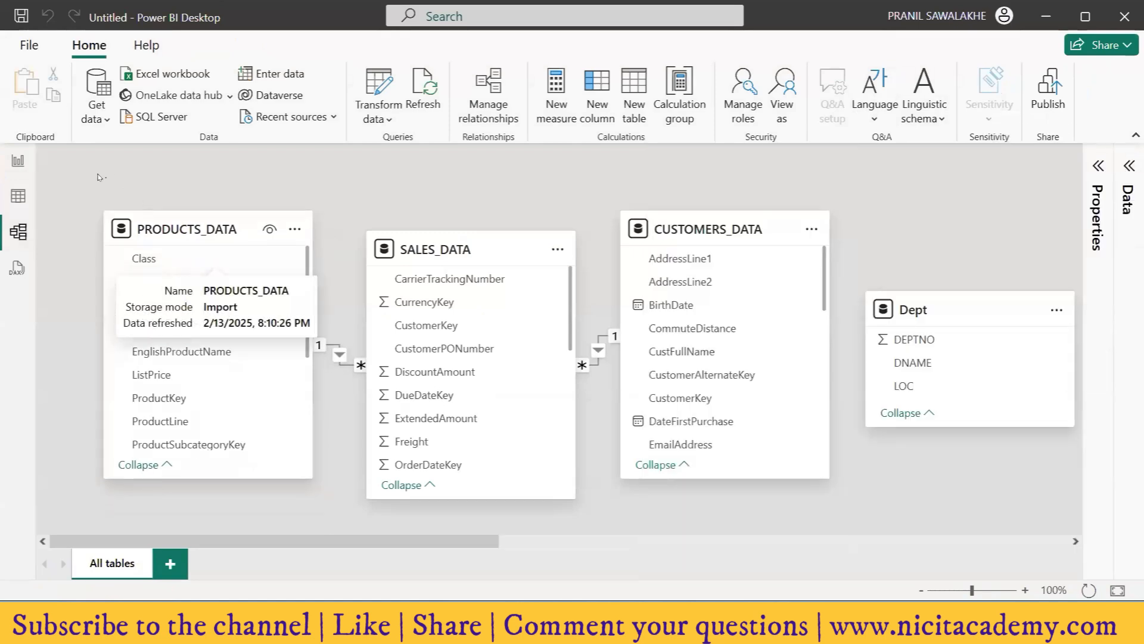
drag(456, 234, 454, 327)
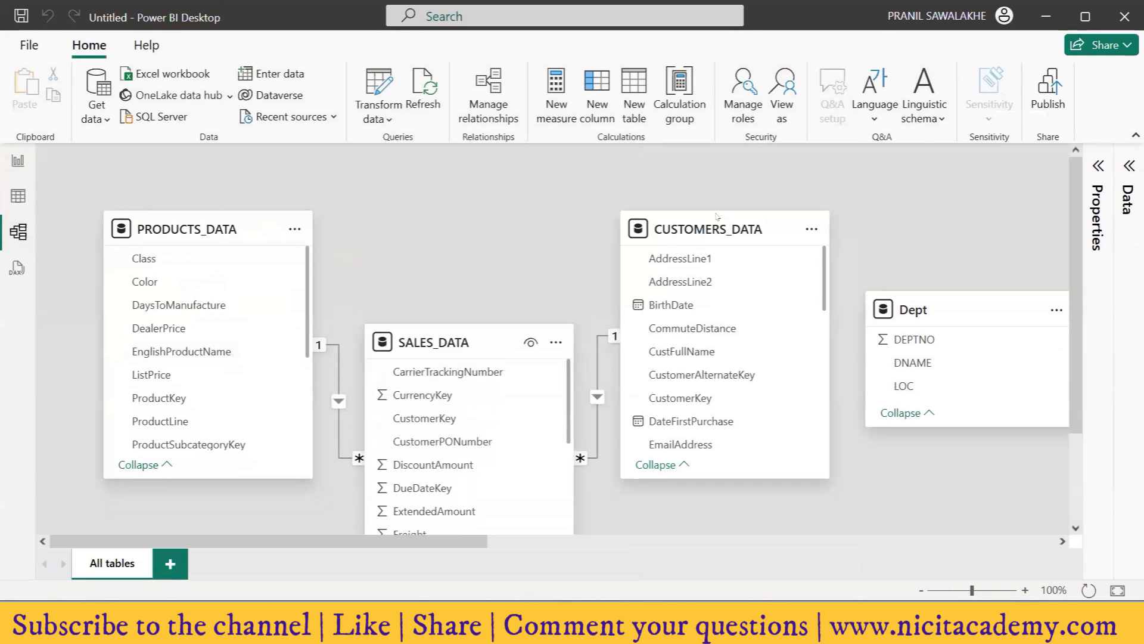
mouse_move(685, 229)
mouse_down()
mouse_move(648, 229)
mouse_move(680, 229)
mouse_up()
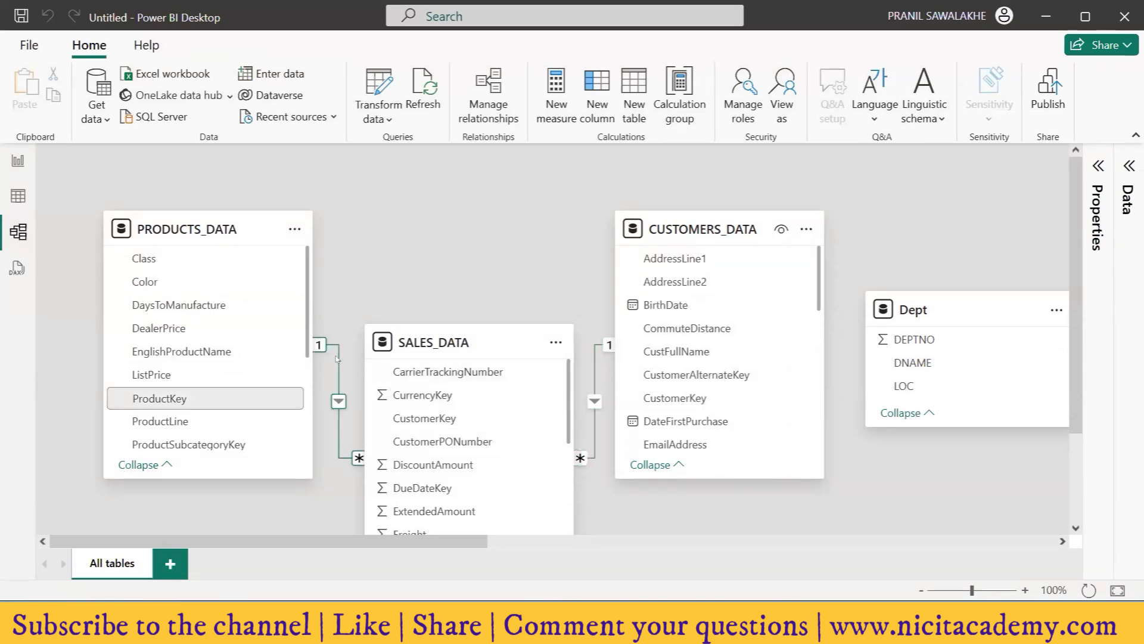
Examine the key columns in SALES_DATA and check the Dept, Emp, Manager, Orders, People and Returns tables for relationships
scroll(479, 415, down, 3)
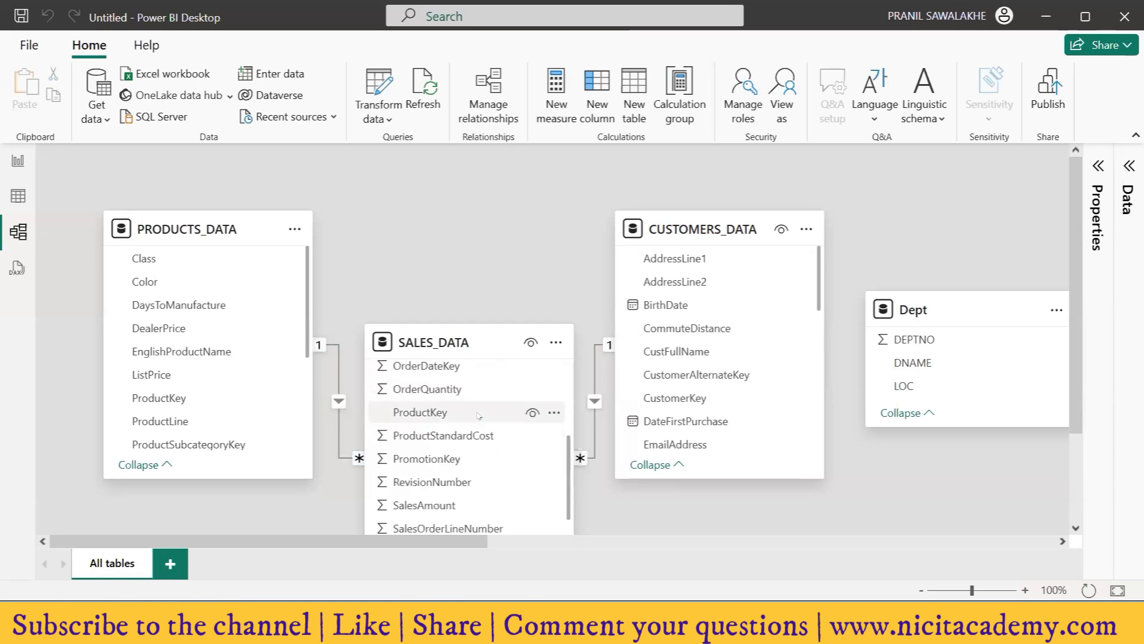
scroll(479, 416, down, 3)
scroll(452, 398, up, 3)
scroll(451, 398, down, 1)
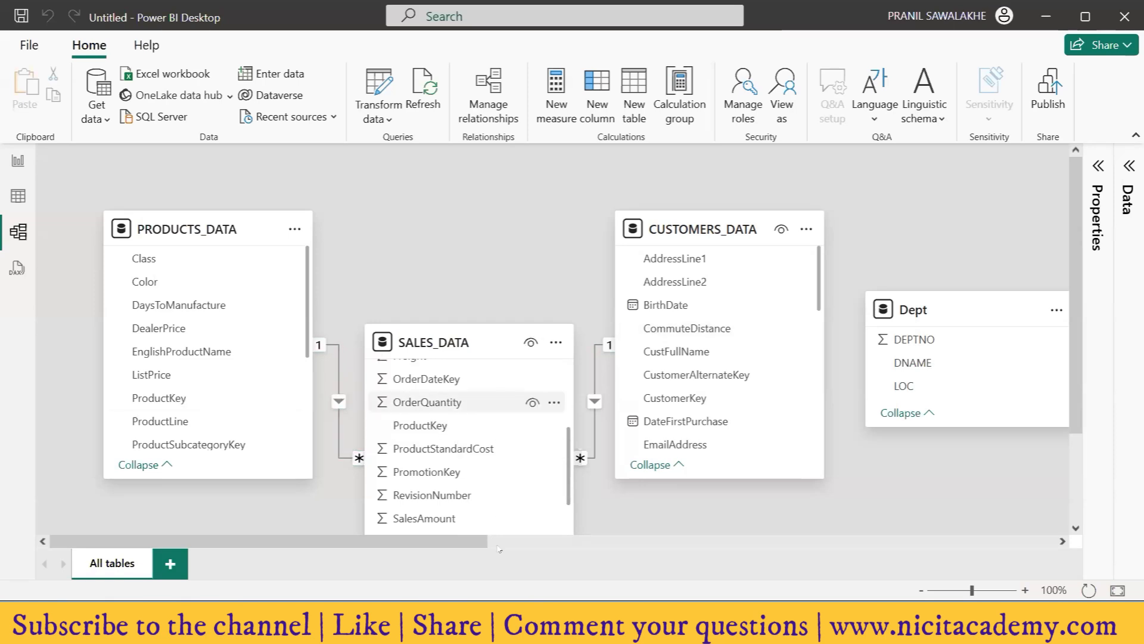
drag(462, 539, 715, 539)
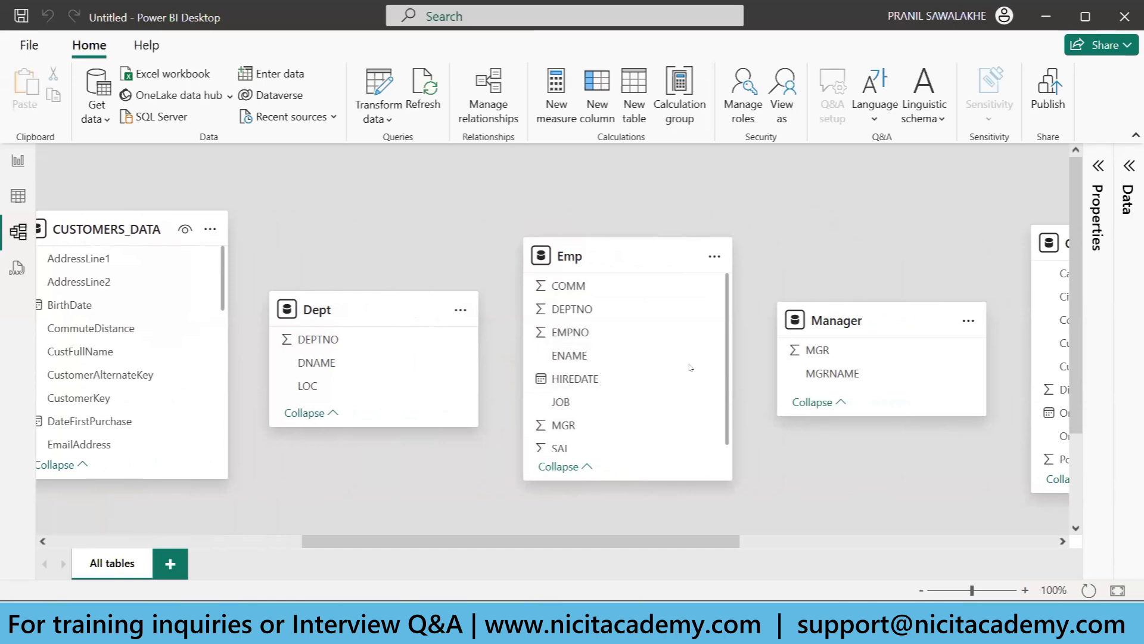
drag(633, 547, 907, 546)
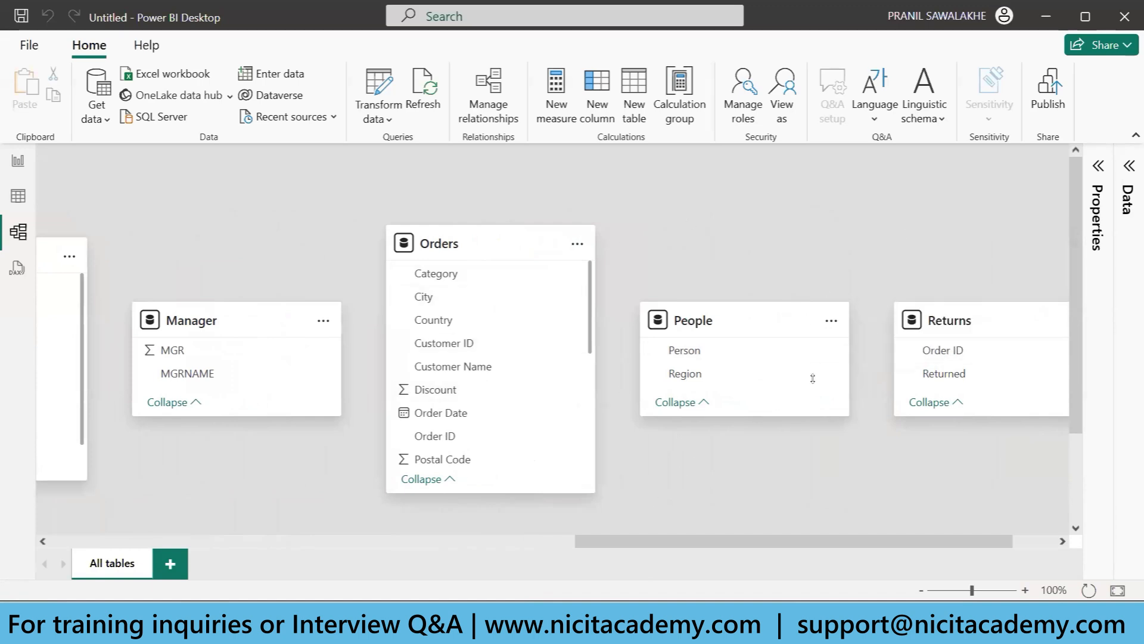
drag(728, 547, 727, 548)
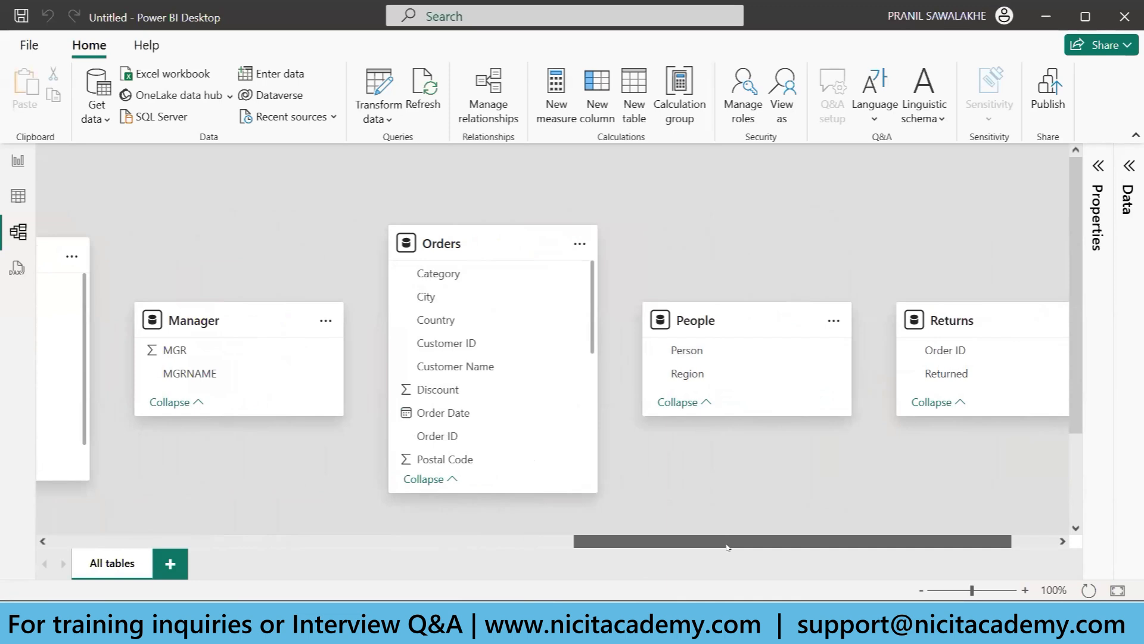
mouse_move(727, 547)
mouse_down()
mouse_move(692, 549)
mouse_move(728, 548)
mouse_up()
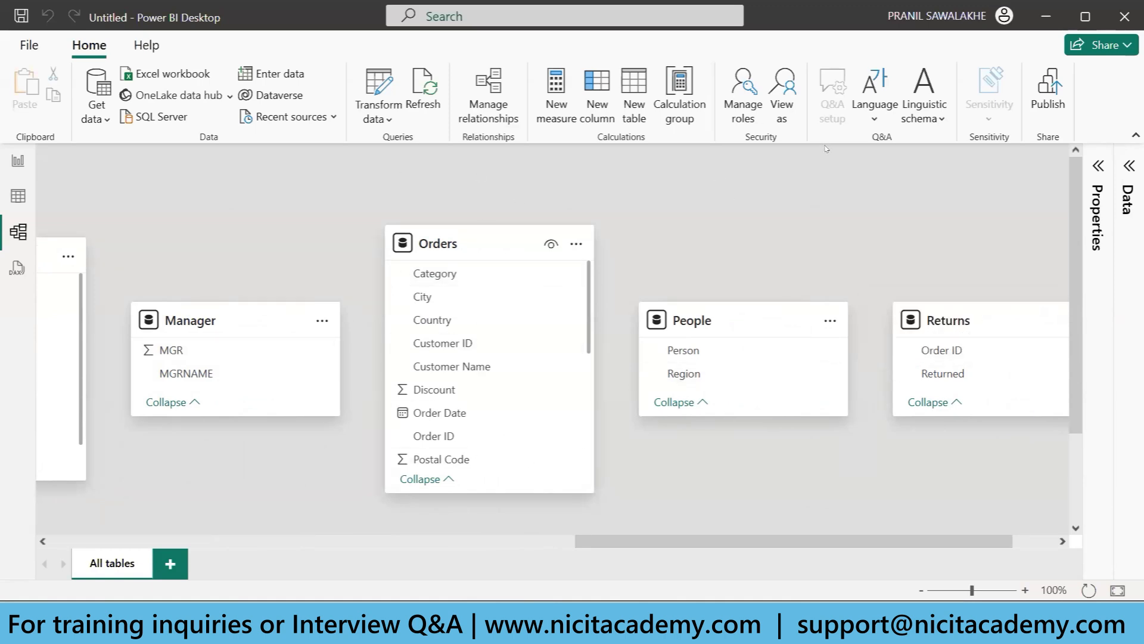
Autodetect the missing relationships between the model's tables through Manage relationships
click(489, 89)
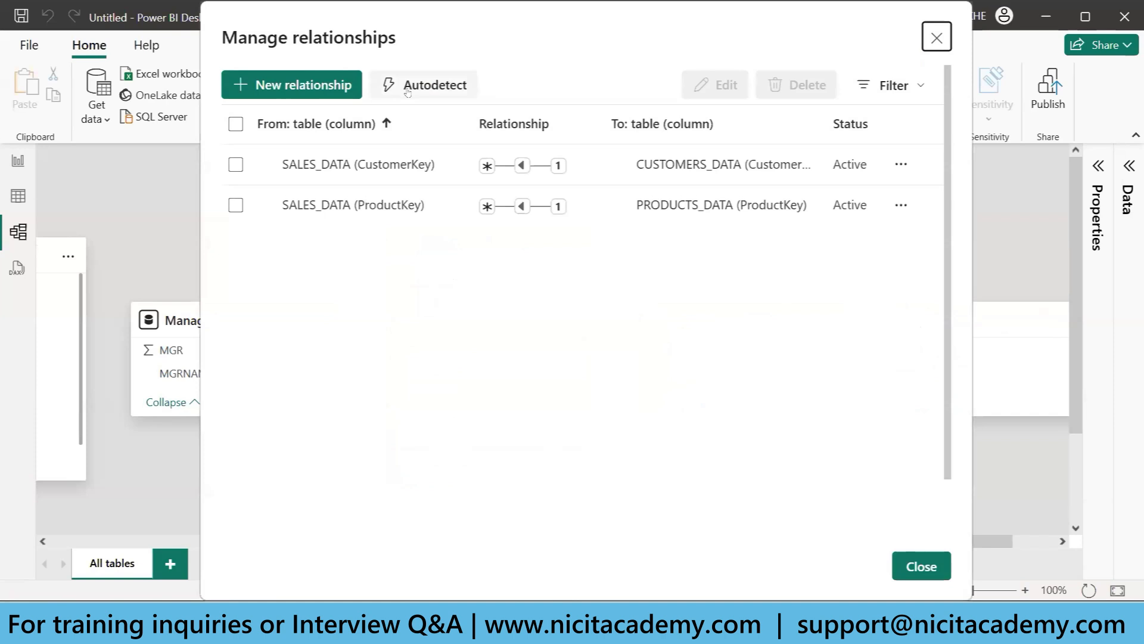
click(435, 85)
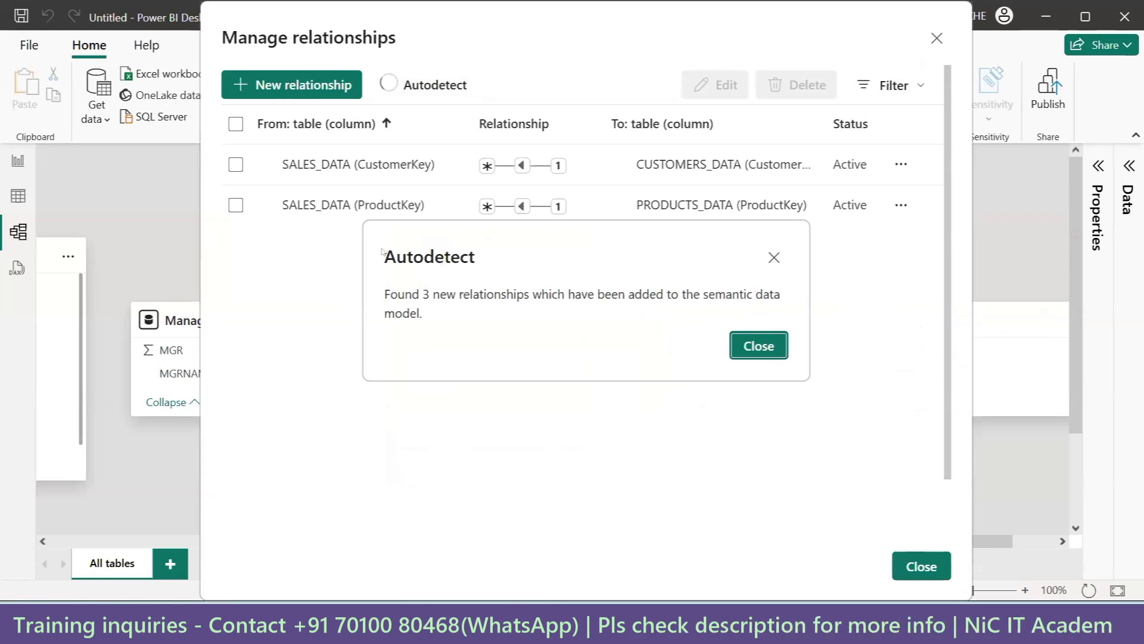
click(759, 347)
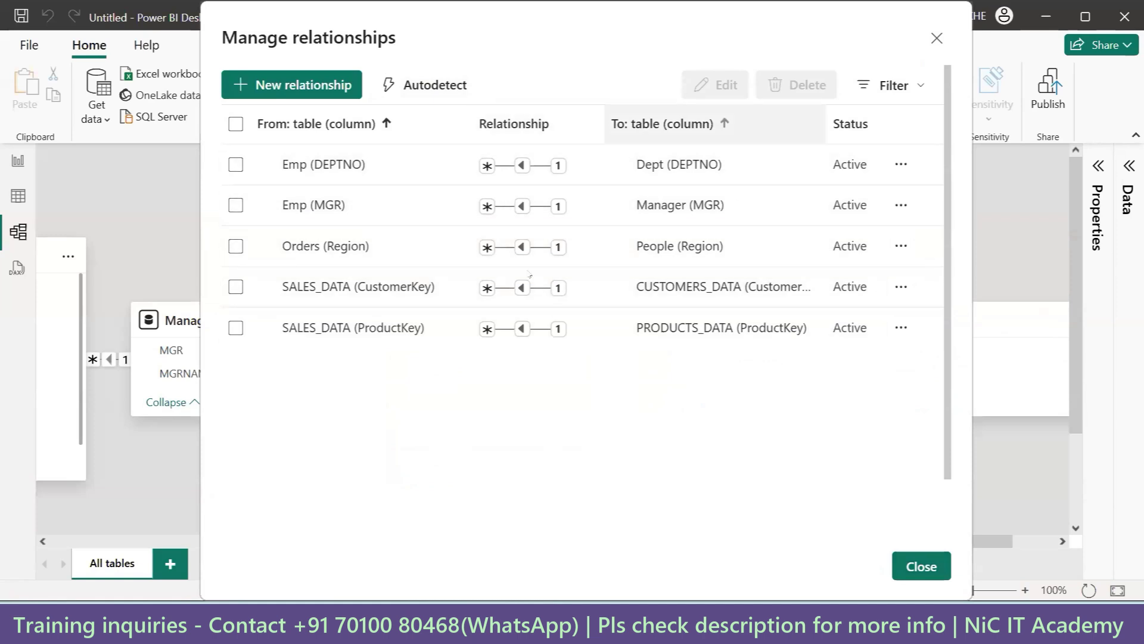
click(921, 567)
Reposition the Orders and People tables near the upper edge of the diagram, aligned beside each other
mouse_move(431, 216)
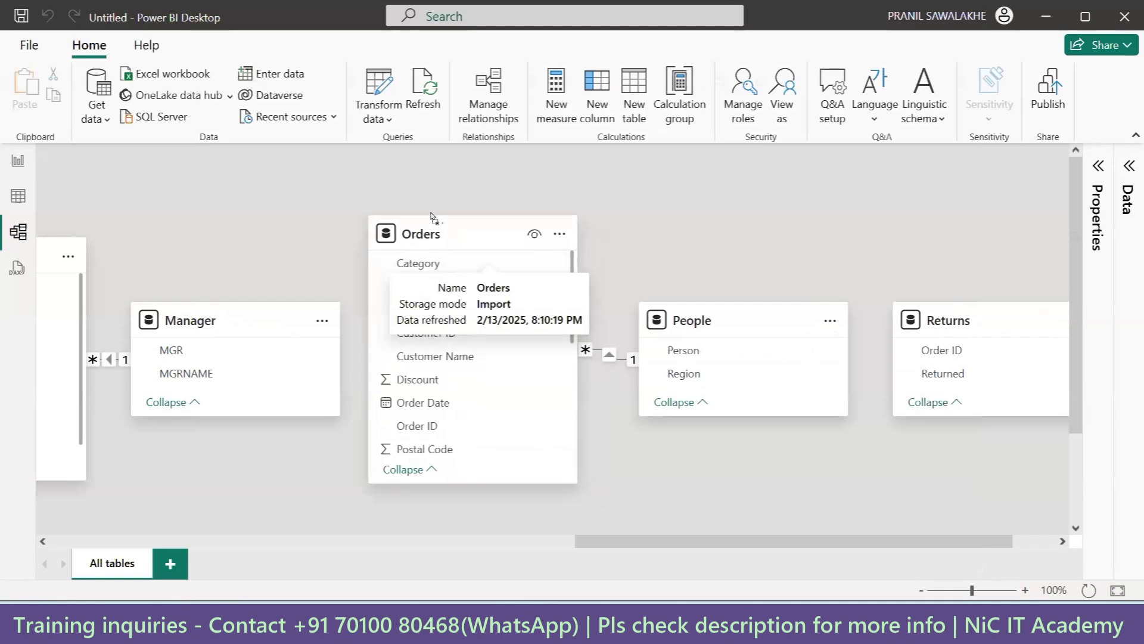
drag(431, 215, 415, 211)
drag(704, 297, 705, 206)
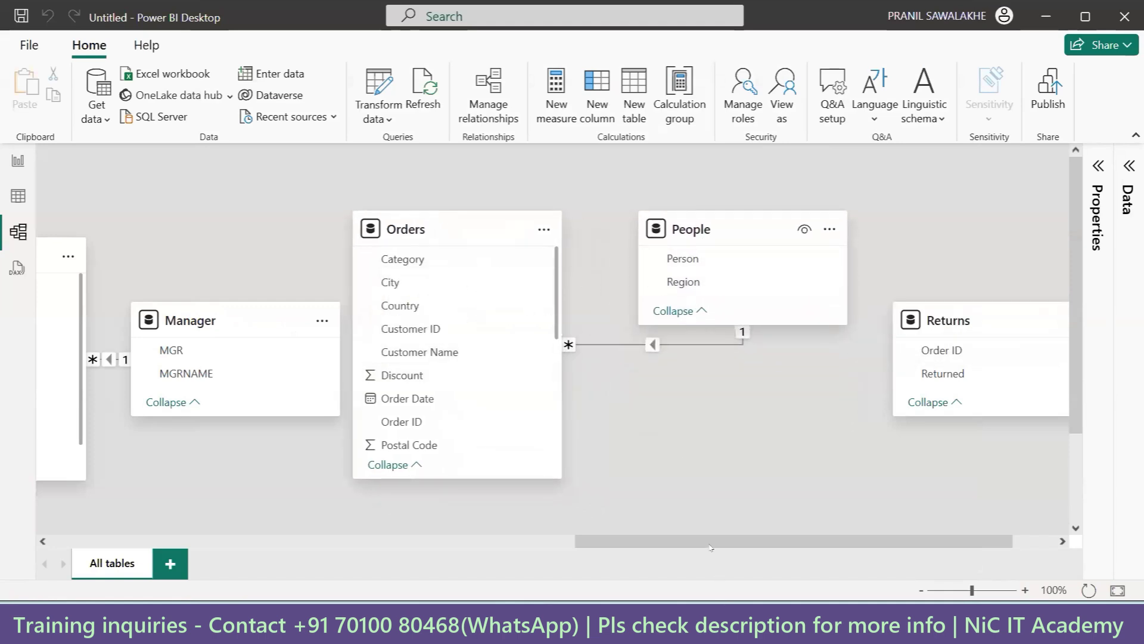
Arrange the employee tables in the diagram with Emp raised and Dept and Manager lowered on either side of it
drag(710, 542, 879, 520)
drag(488, 558, 413, 558)
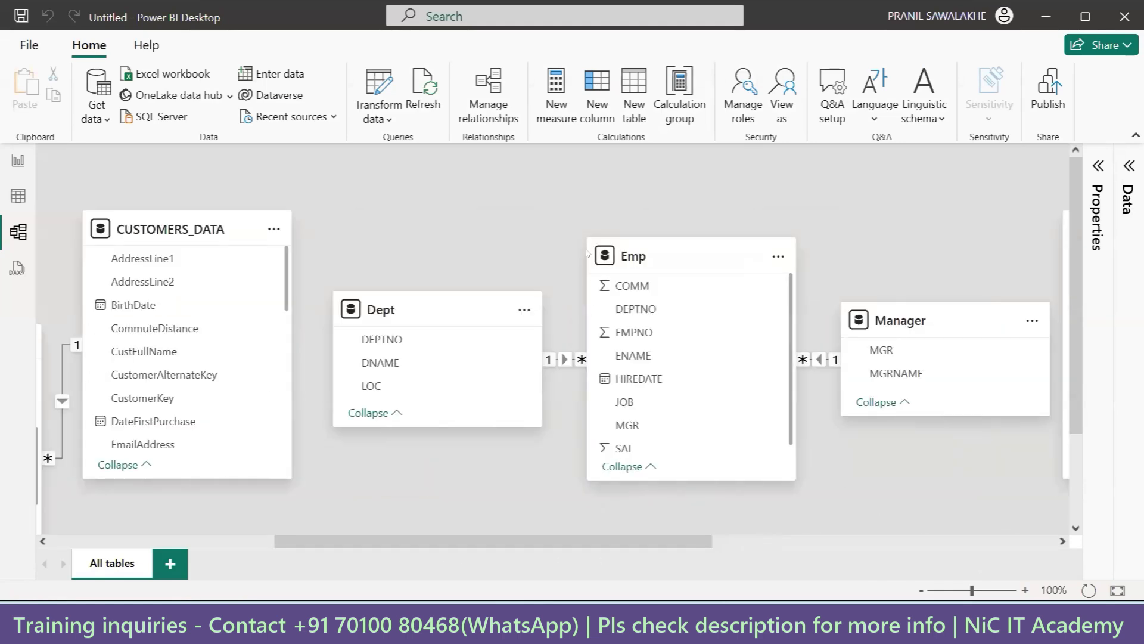
drag(651, 253, 632, 174)
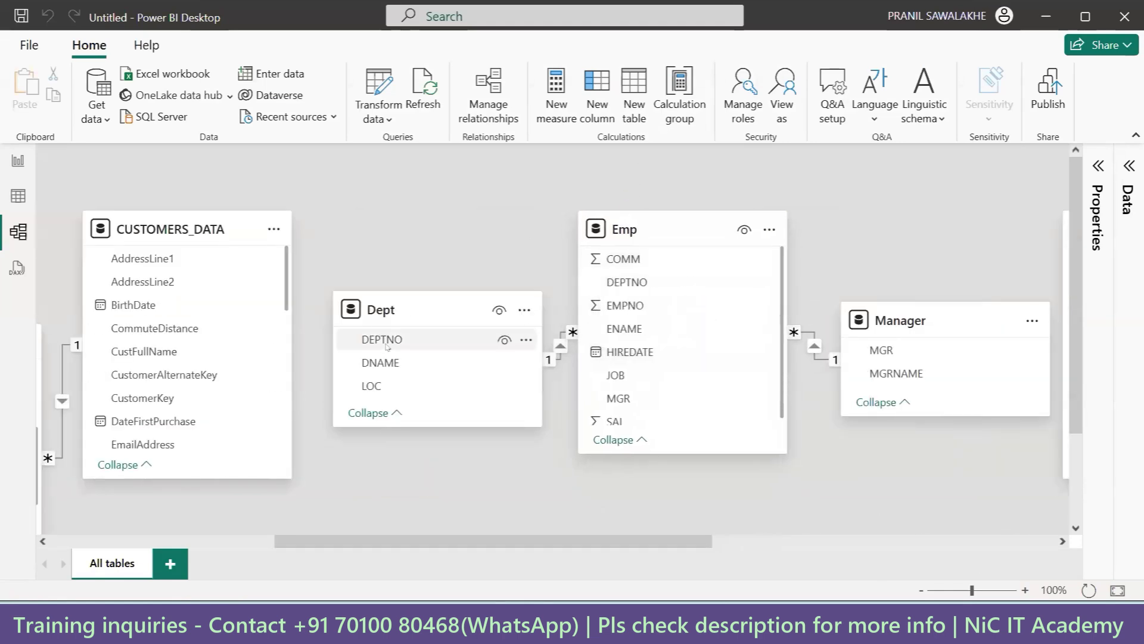
drag(408, 313, 401, 413)
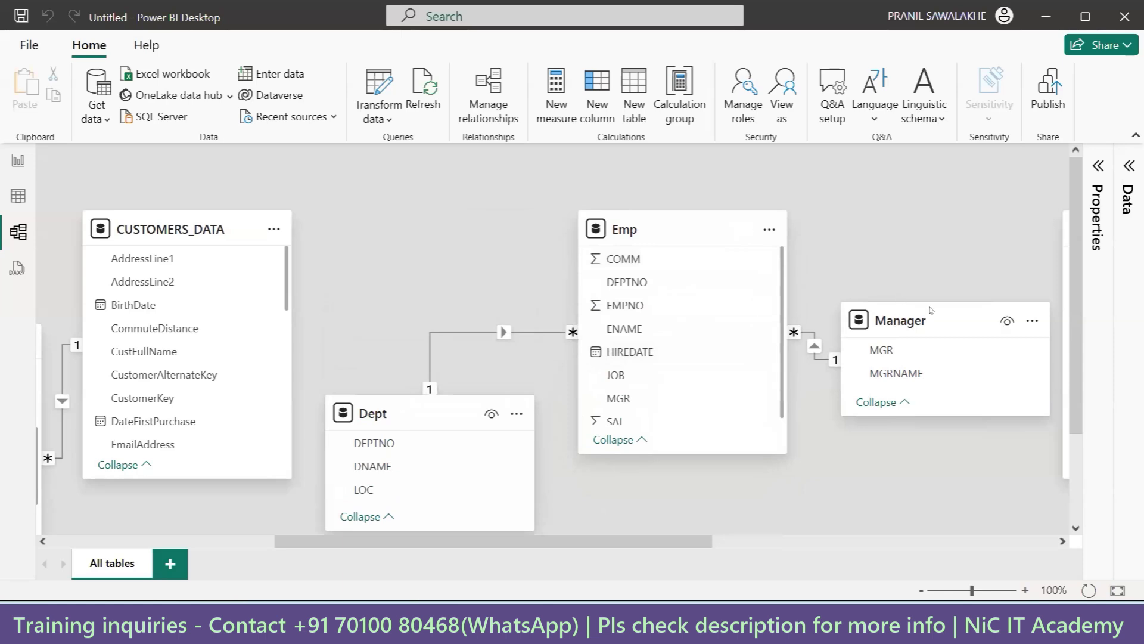
drag(943, 327, 961, 422)
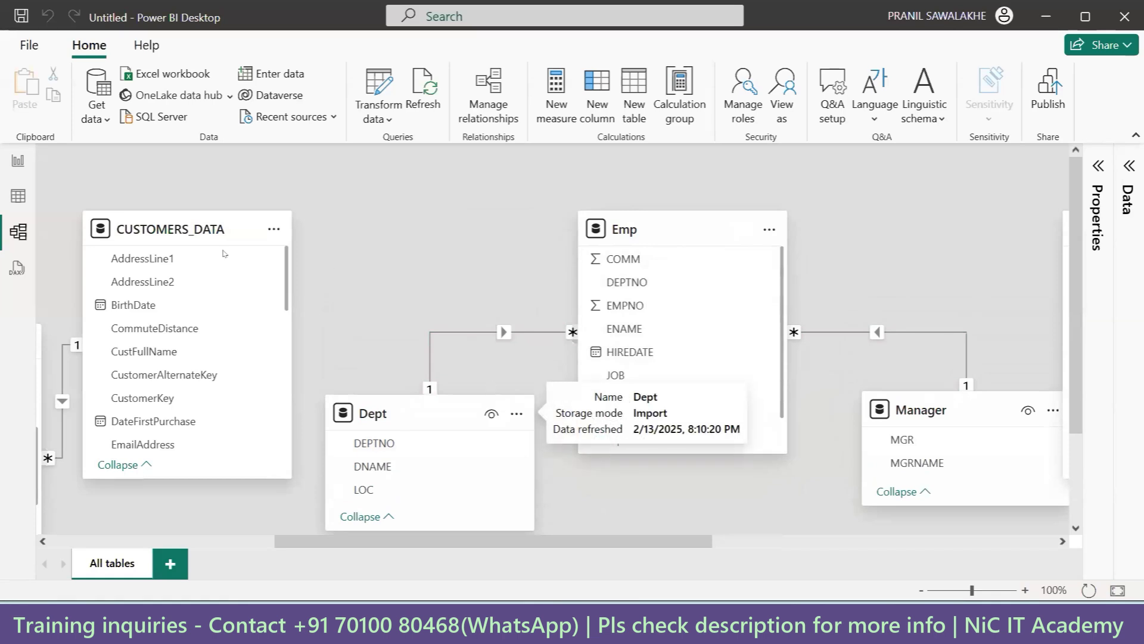
Review the current file's Data Load options for importing and autodetecting relationships, and leave the settings unchanged
click(18, 161)
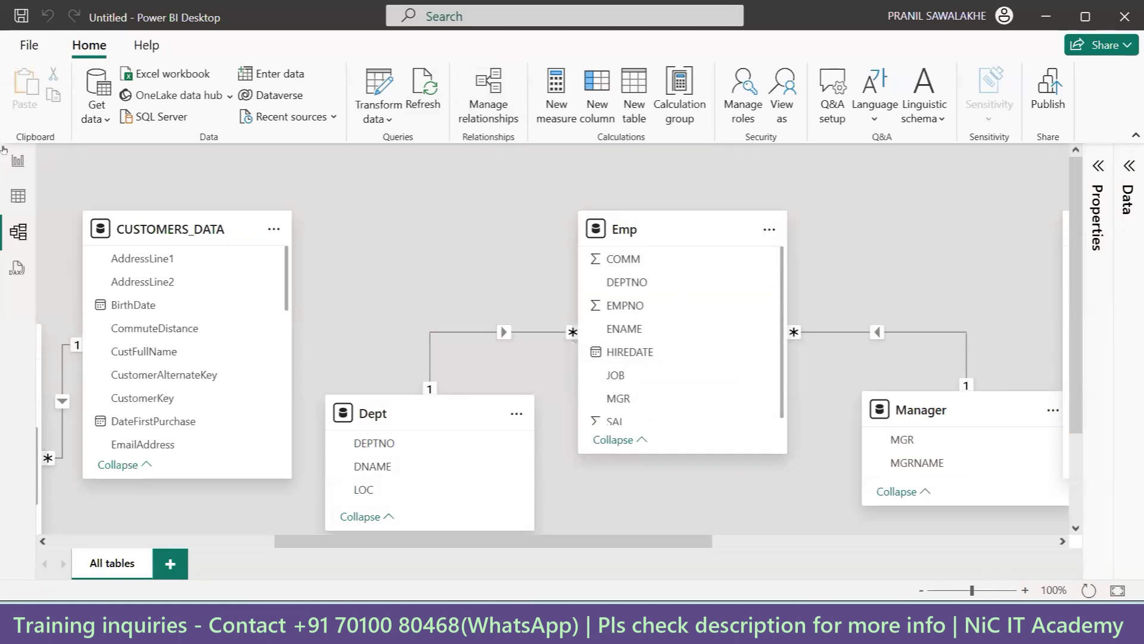
click(26, 45)
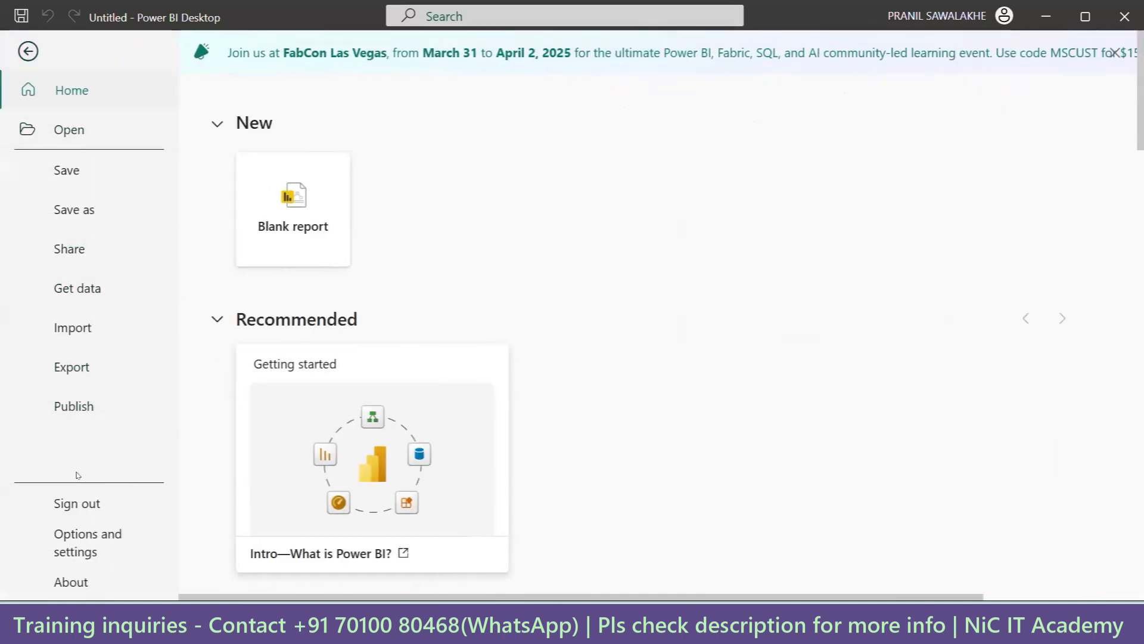
click(82, 540)
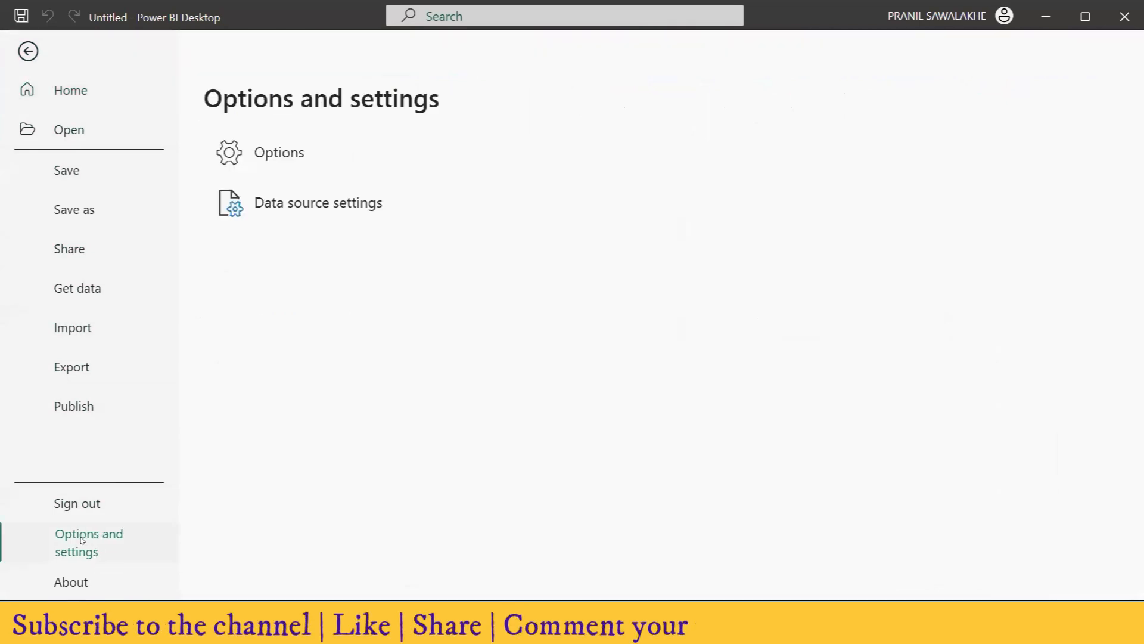
click(279, 153)
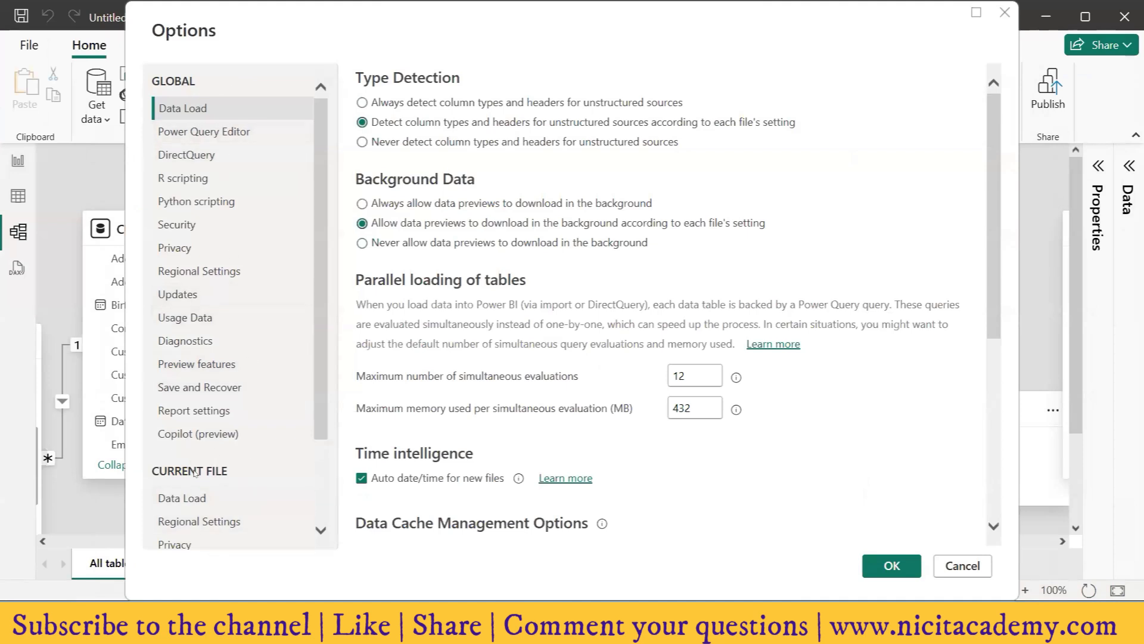
click(192, 501)
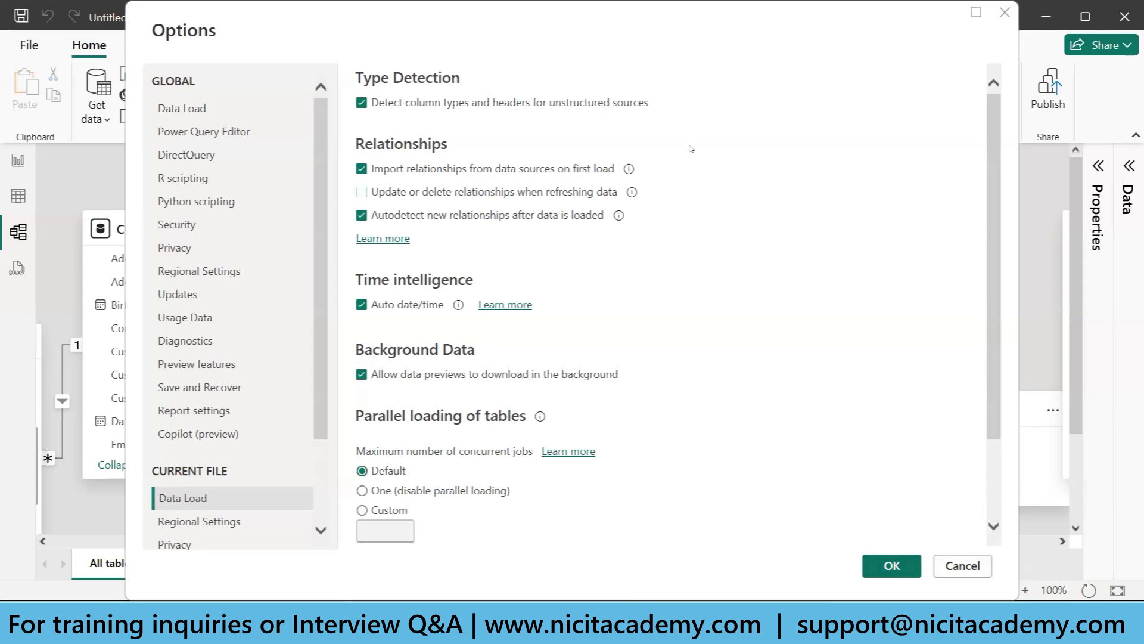
click(990, 574)
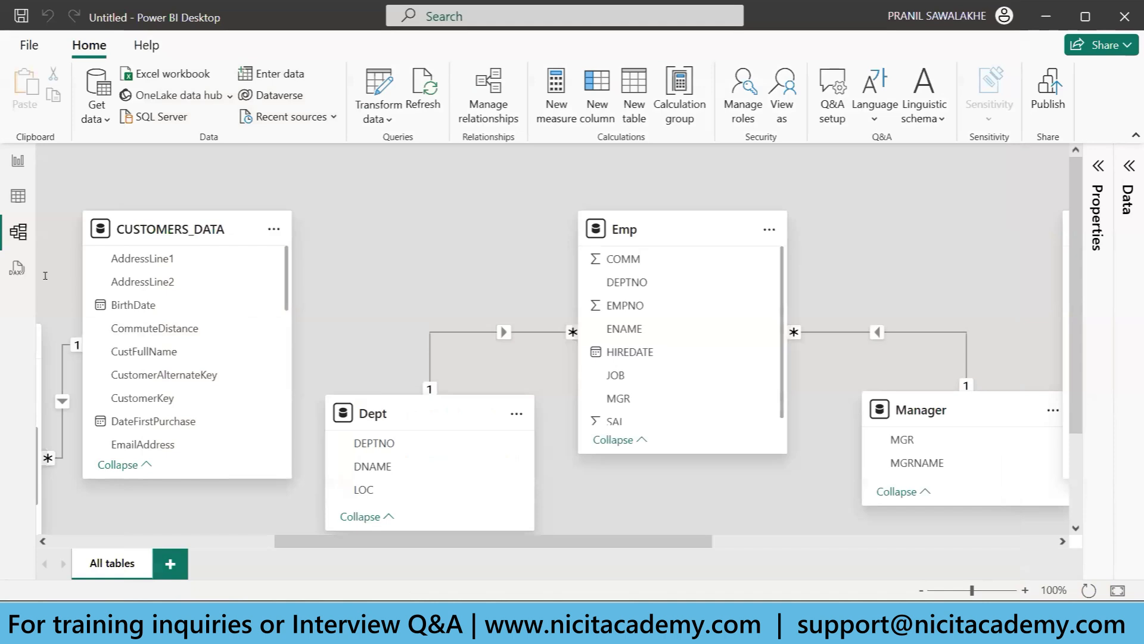
Switch to the Notepad notes and review the data modeling definition and the line on Power BI doing most of the work
key(alt+Tab)
click(636, 262)
drag(407, 262, 127, 272)
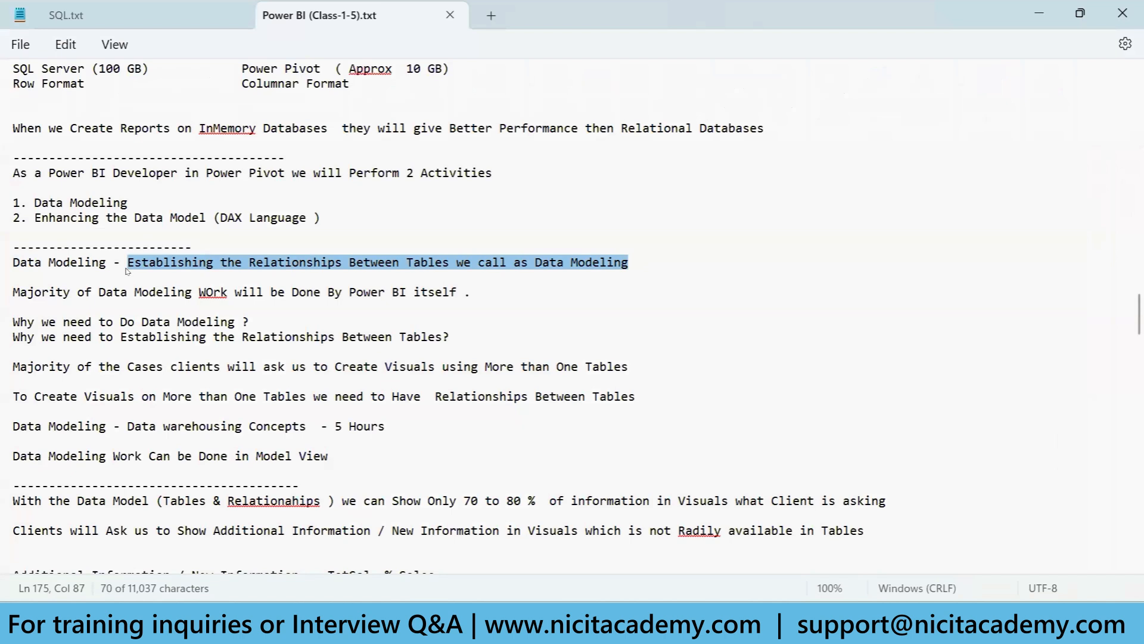
click(636, 263)
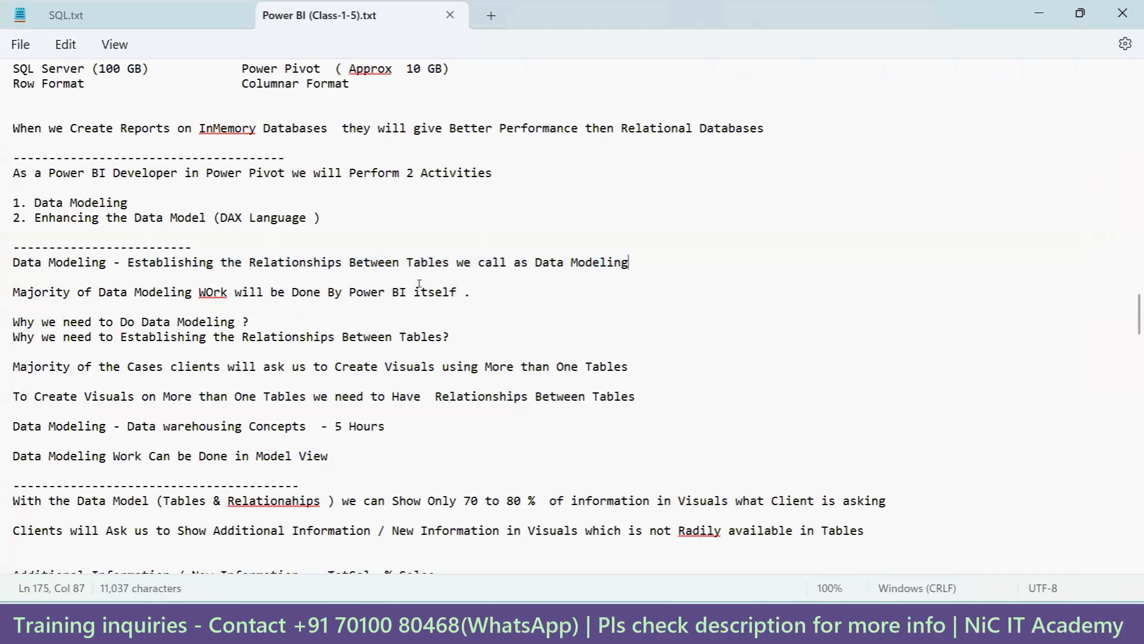
click(464, 292)
Highlight the two questions on why data modeling and establishing relationships between tables are needed
scroll(301, 349, down, 3)
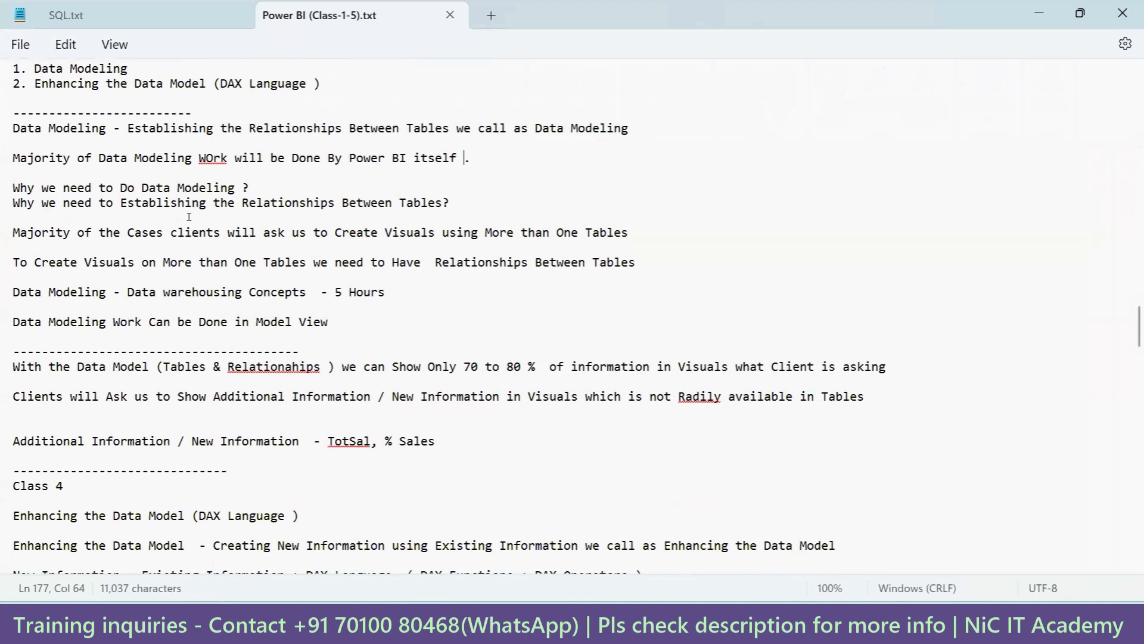
scroll(327, 284, down, 2)
scroll(268, 180, up, 2)
drag(273, 188, 12, 188)
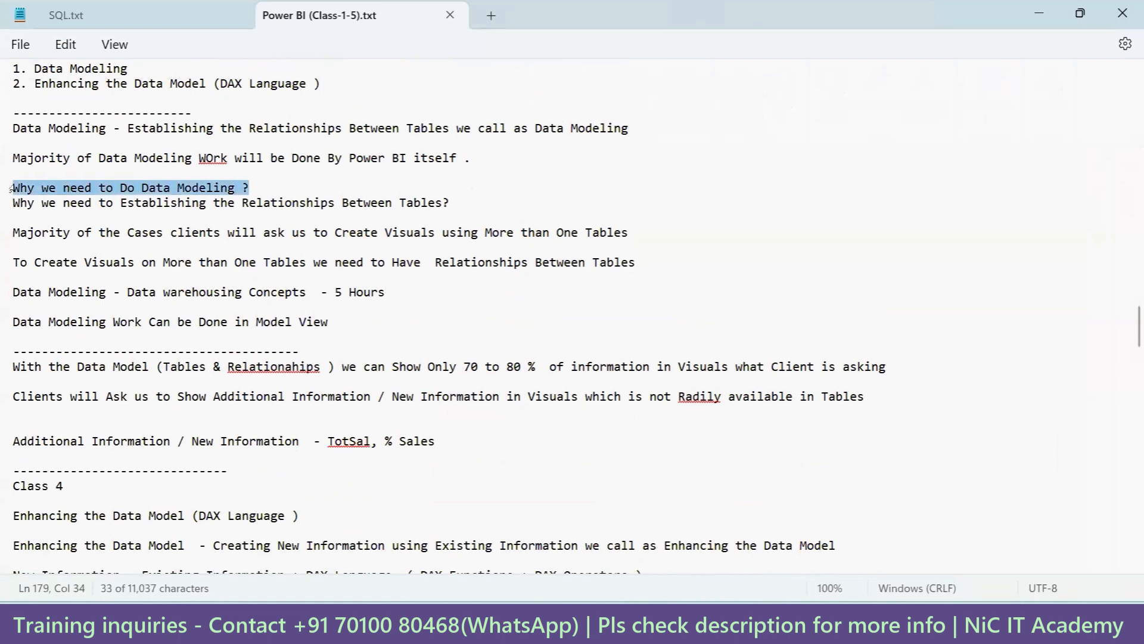
drag(449, 203, 5, 192)
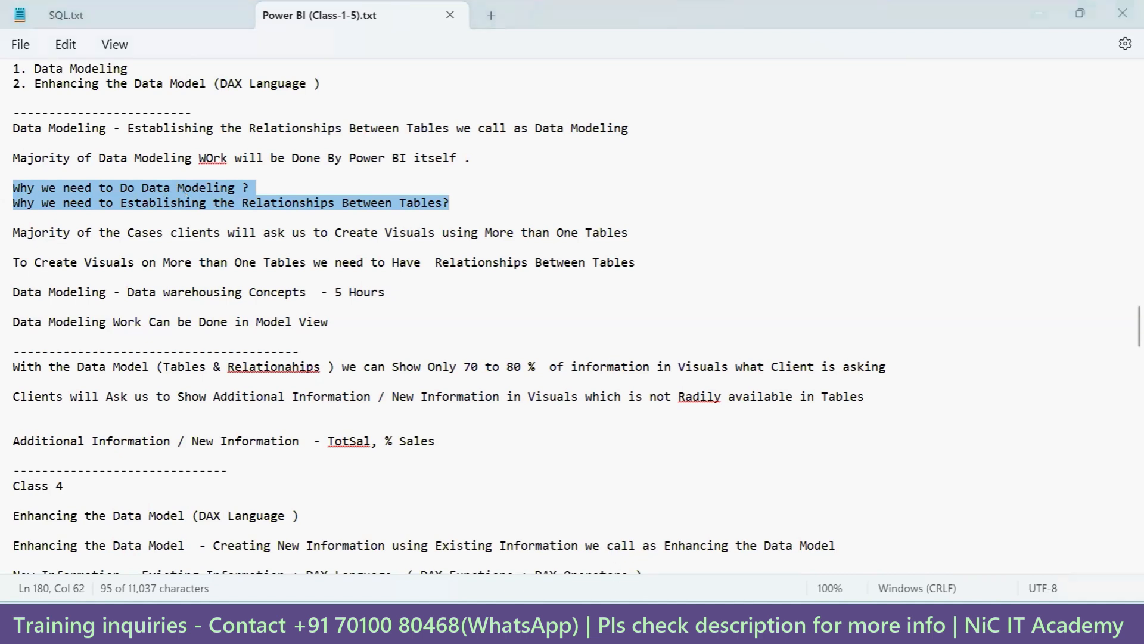
Switch to Power BI Desktop and review the rows of CUSTOMERS_DATA, PRODUCTS_DATA and SALES_DATA in table view
key(alt+Tab)
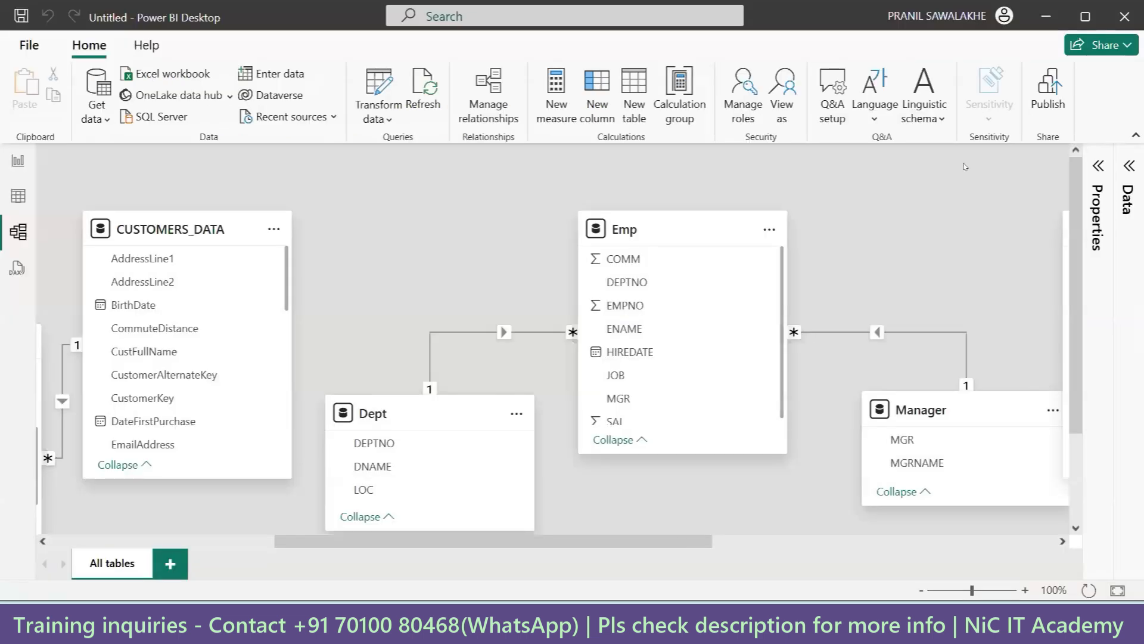
click(16, 166)
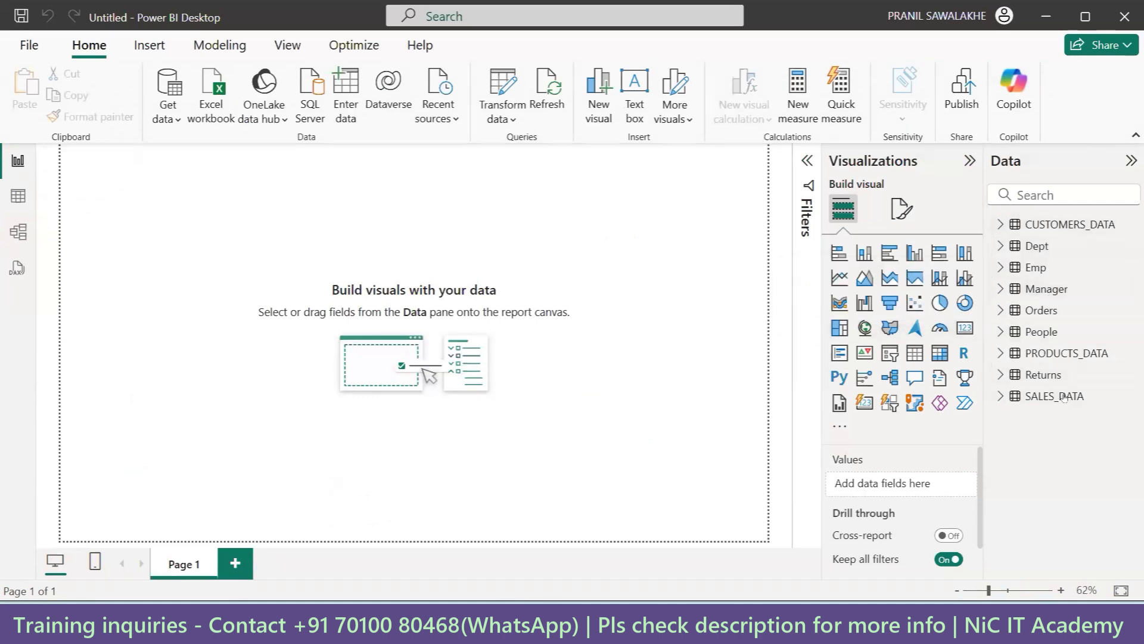
click(8, 196)
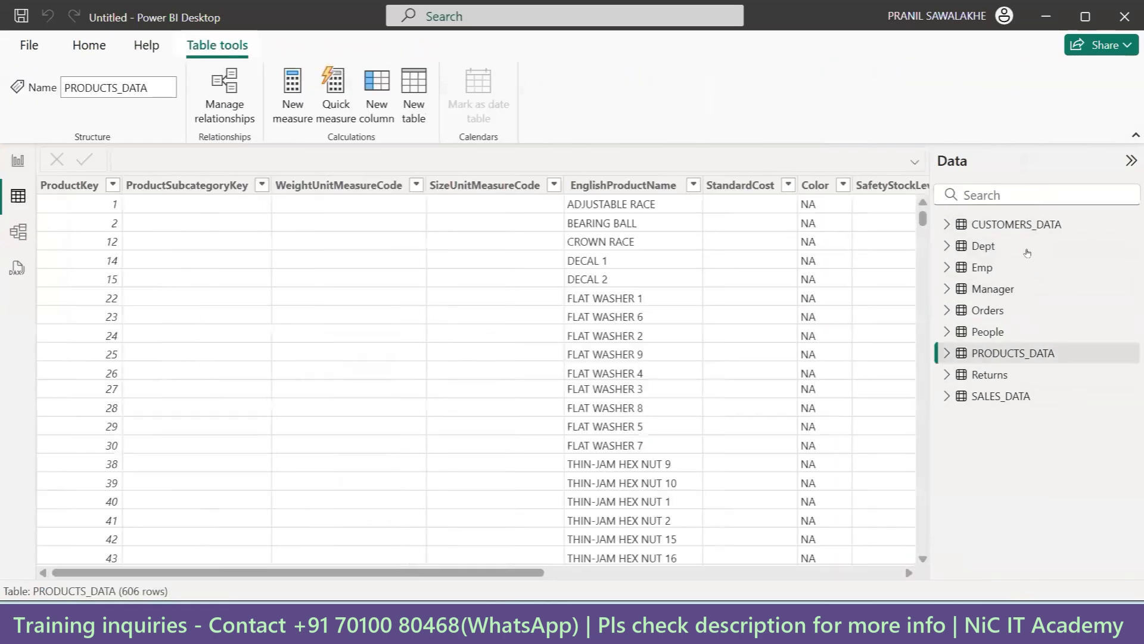
click(986, 224)
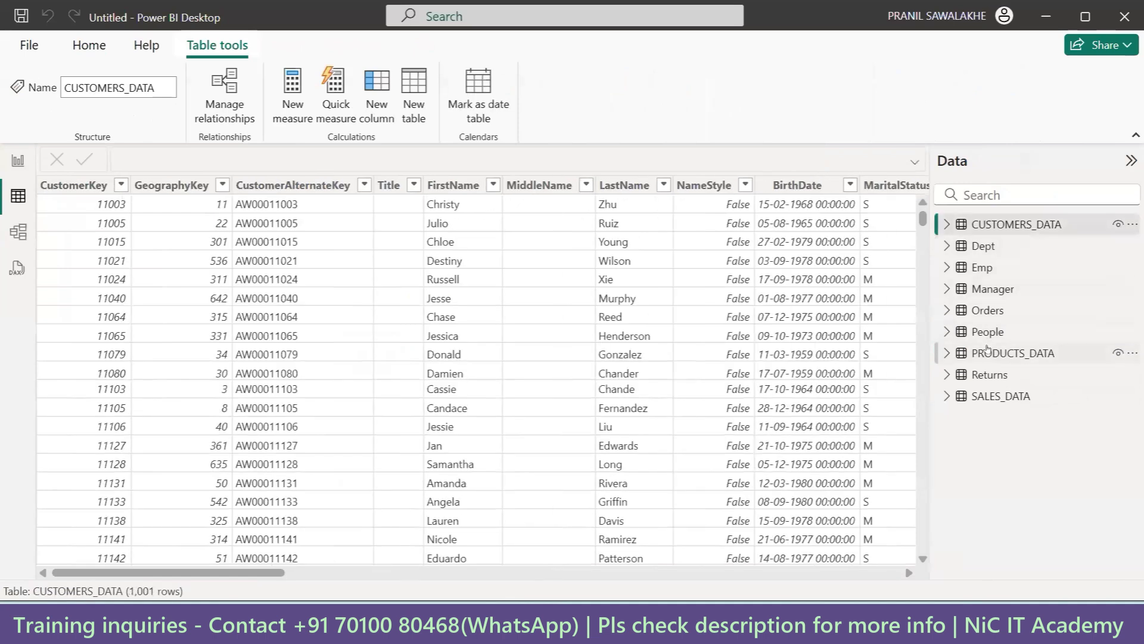
click(988, 353)
click(987, 399)
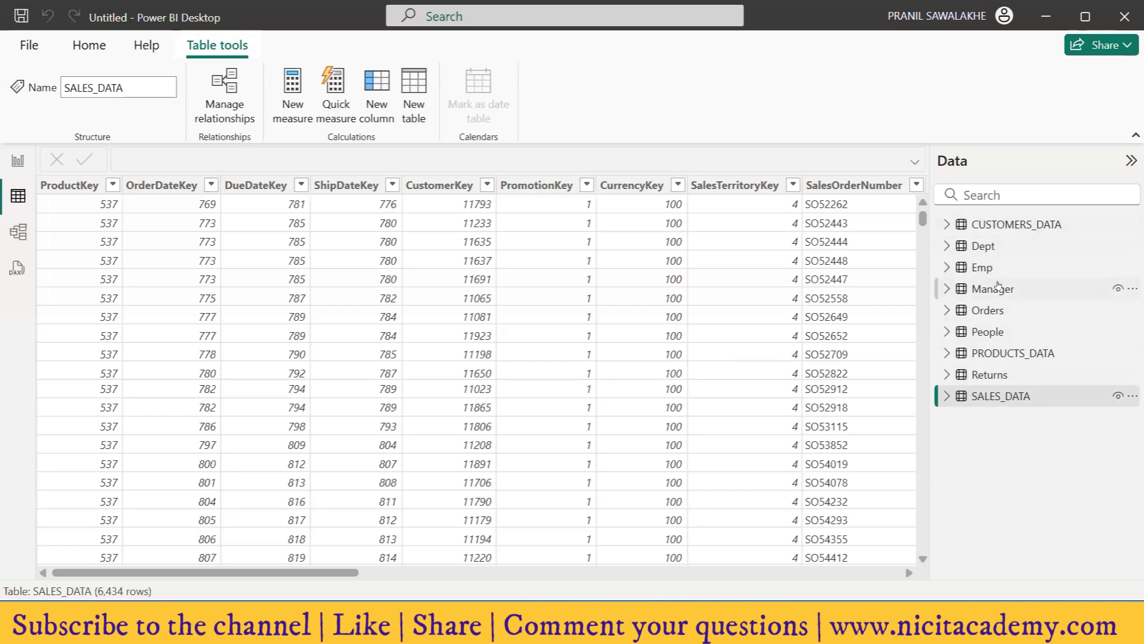
mouse_move(998, 285)
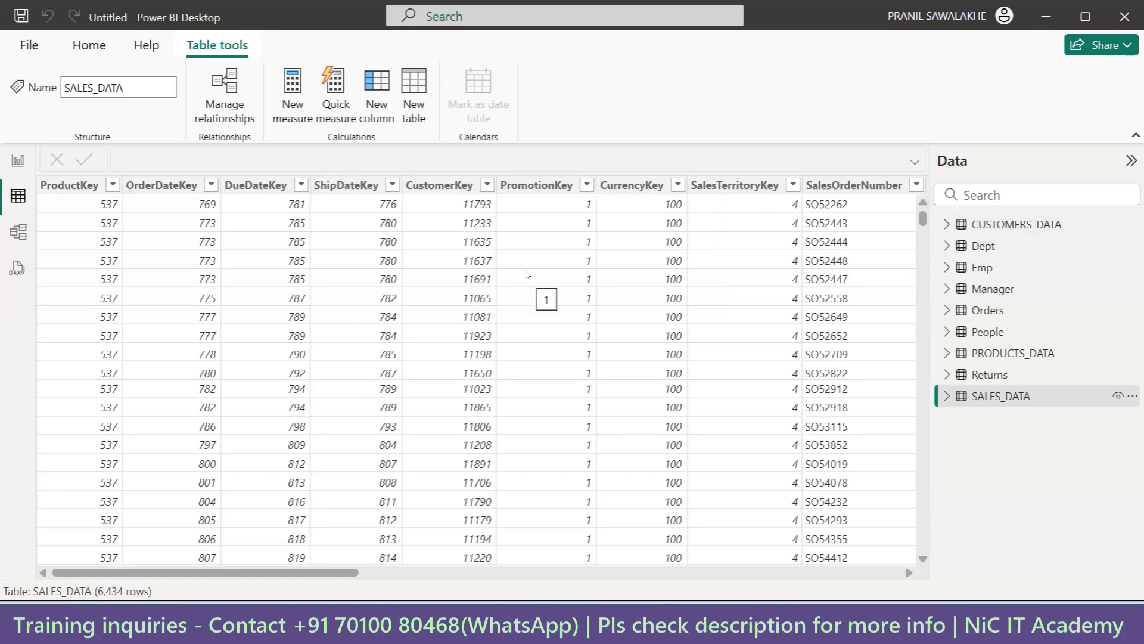
Review the table list in report view and how SALES_DATA relates to PRODUCTS_DATA and CUSTOMERS_DATA in model view
click(4, 165)
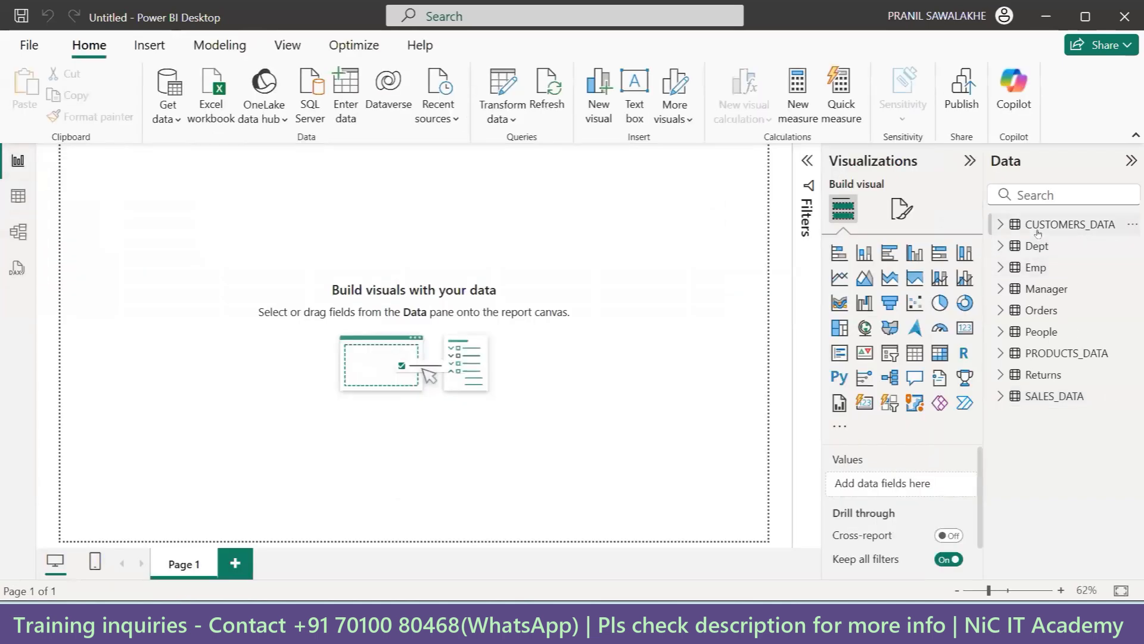
mouse_move(1038, 233)
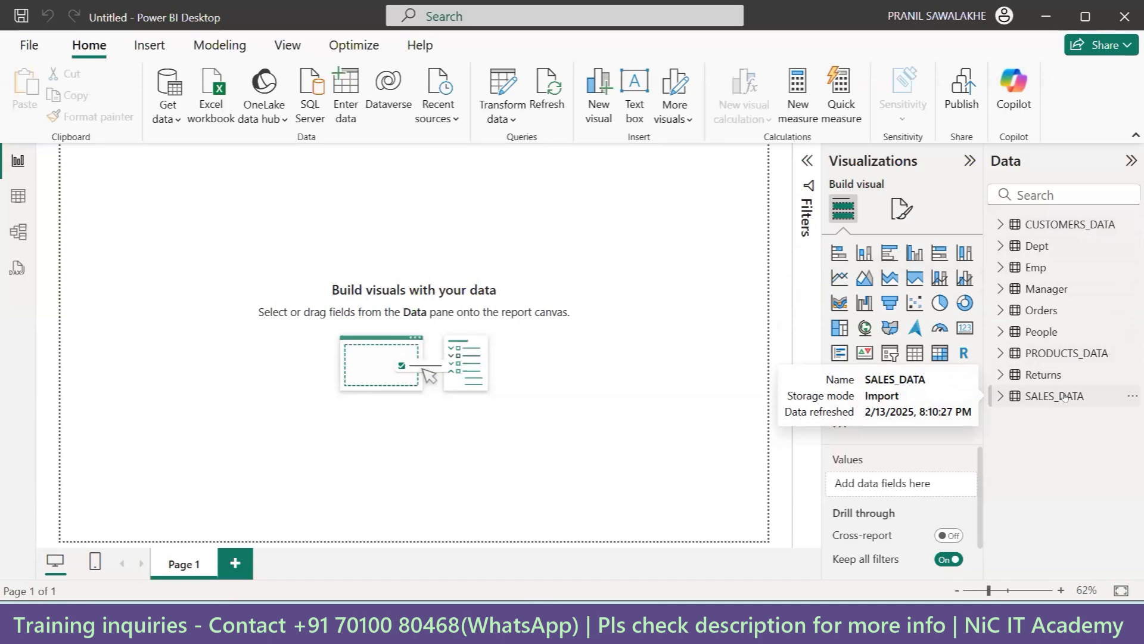
click(18, 231)
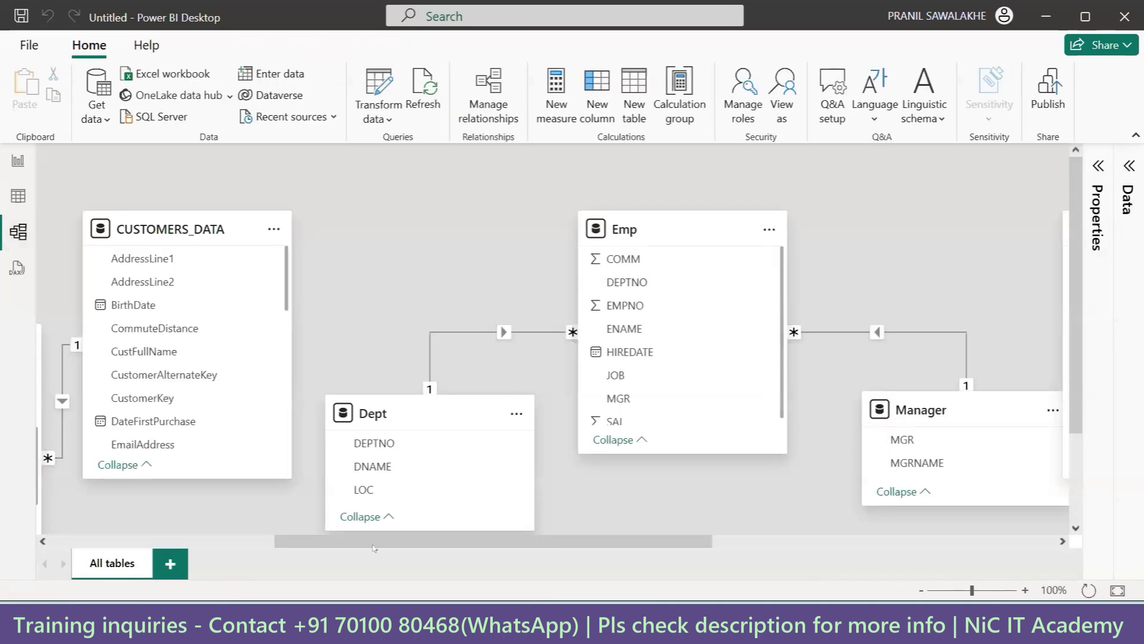
drag(358, 541, 42, 529)
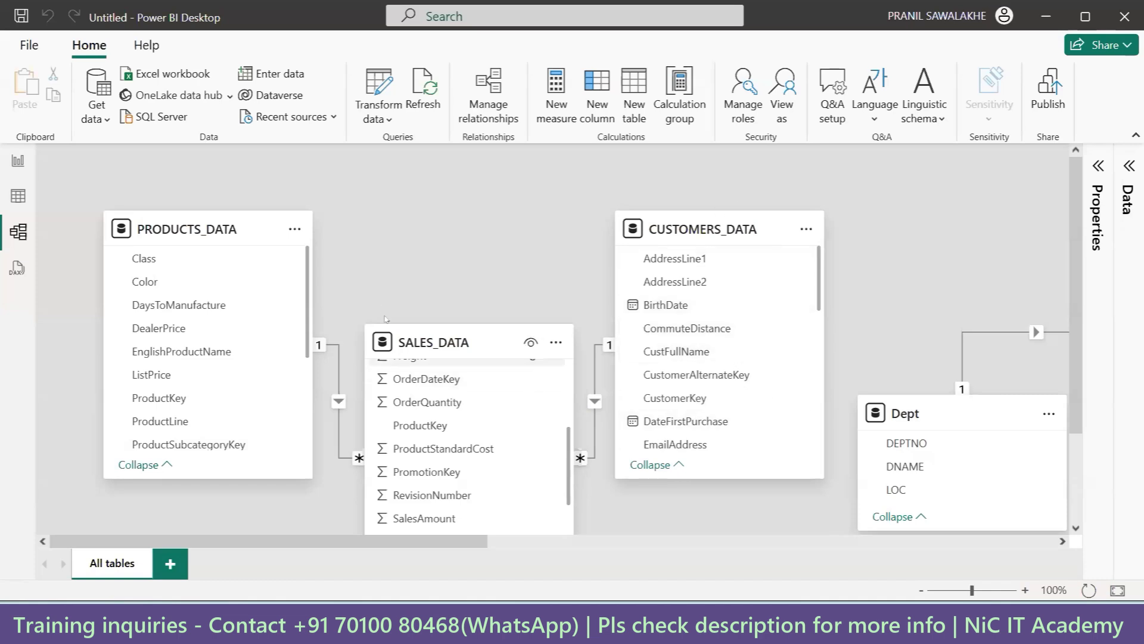
scroll(434, 480, up, 2)
scroll(433, 481, down, 5)
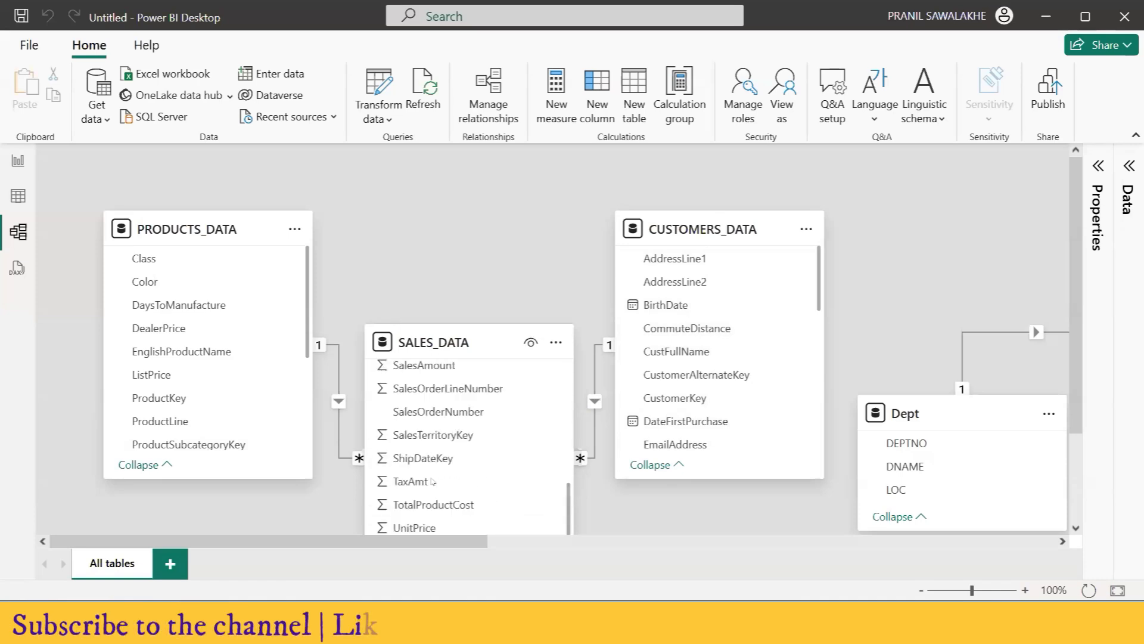
scroll(431, 373, up, 3)
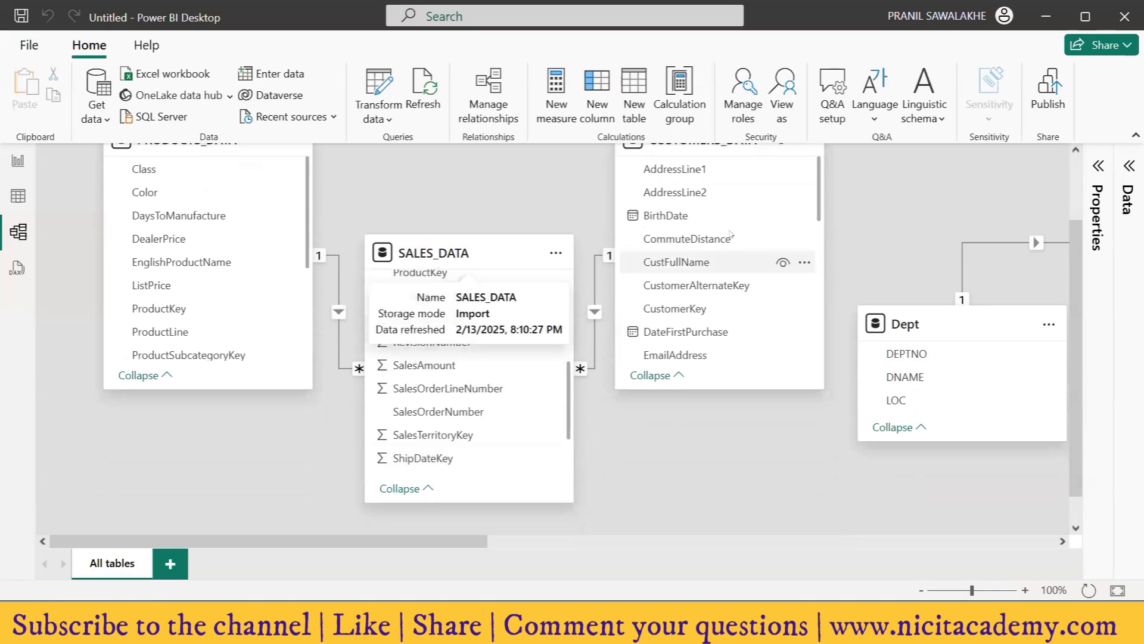
scroll(724, 308, up, 3)
mouse_move(726, 217)
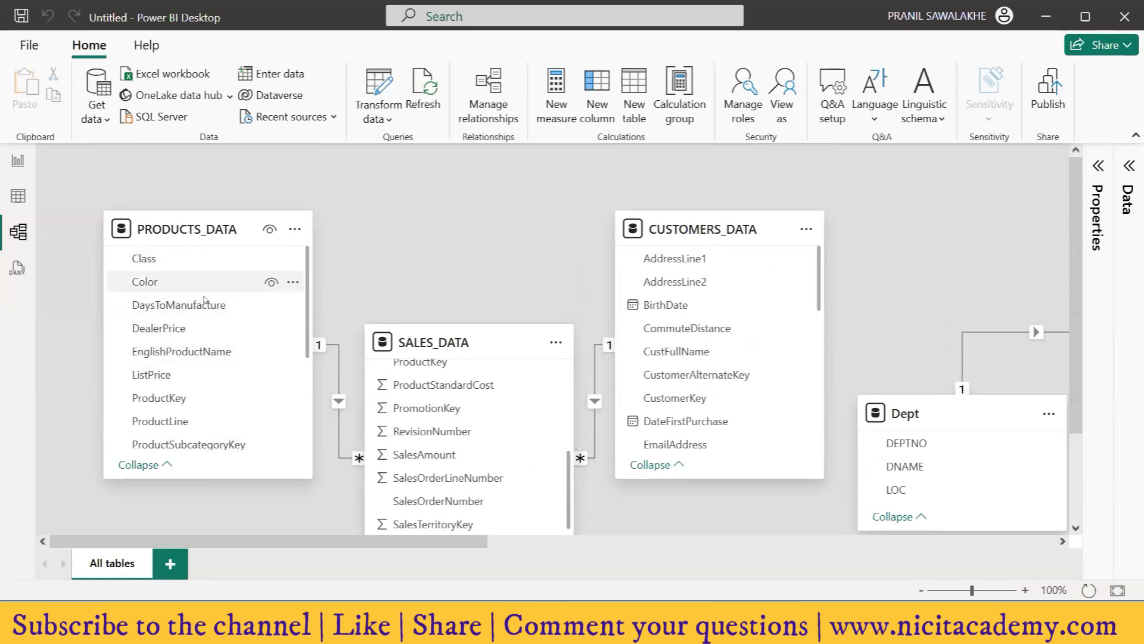
scroll(447, 430, down, 3)
scroll(452, 366, up, 3)
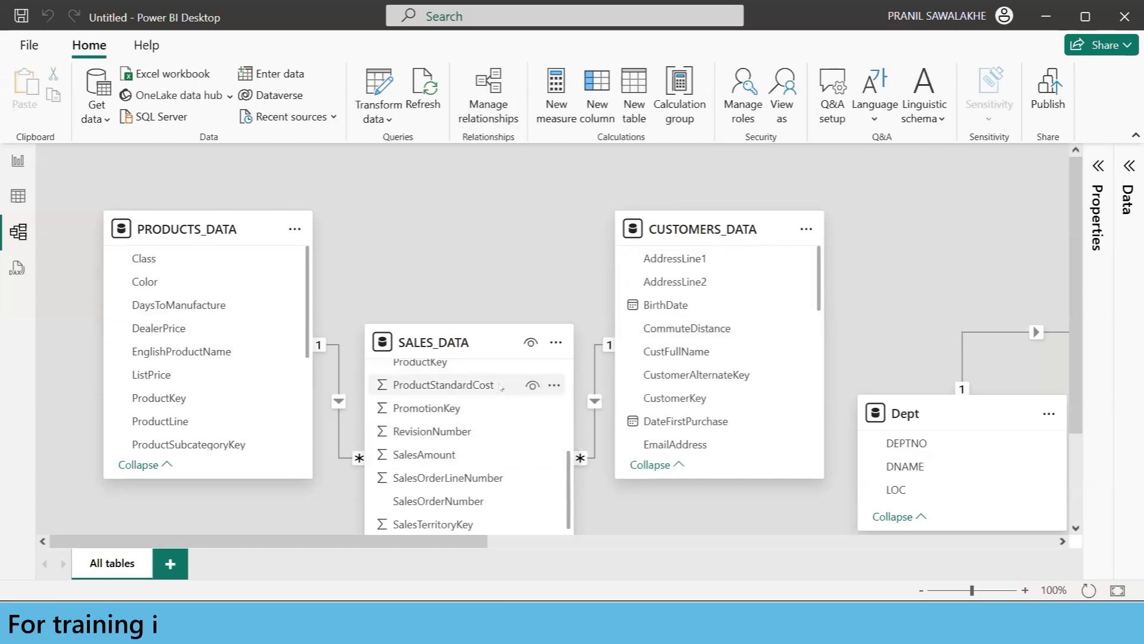
Compare the Emp and Dept tables in table view, checking employee names, department names, locations and the shared DEPTNO column
click(18, 195)
click(1007, 267)
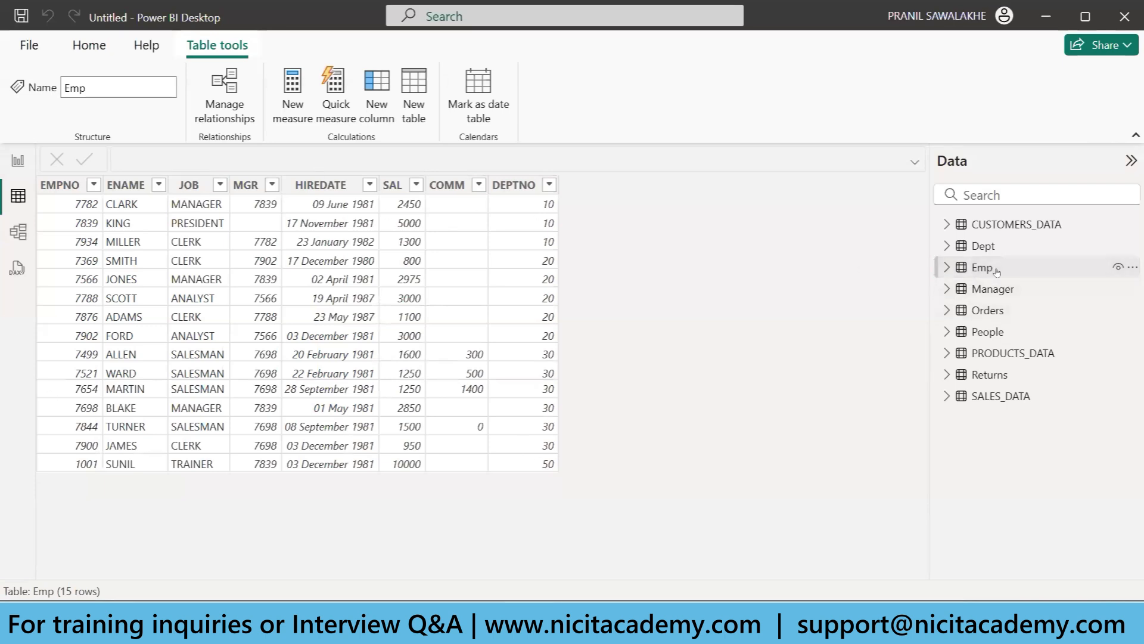
mouse_move(997, 272)
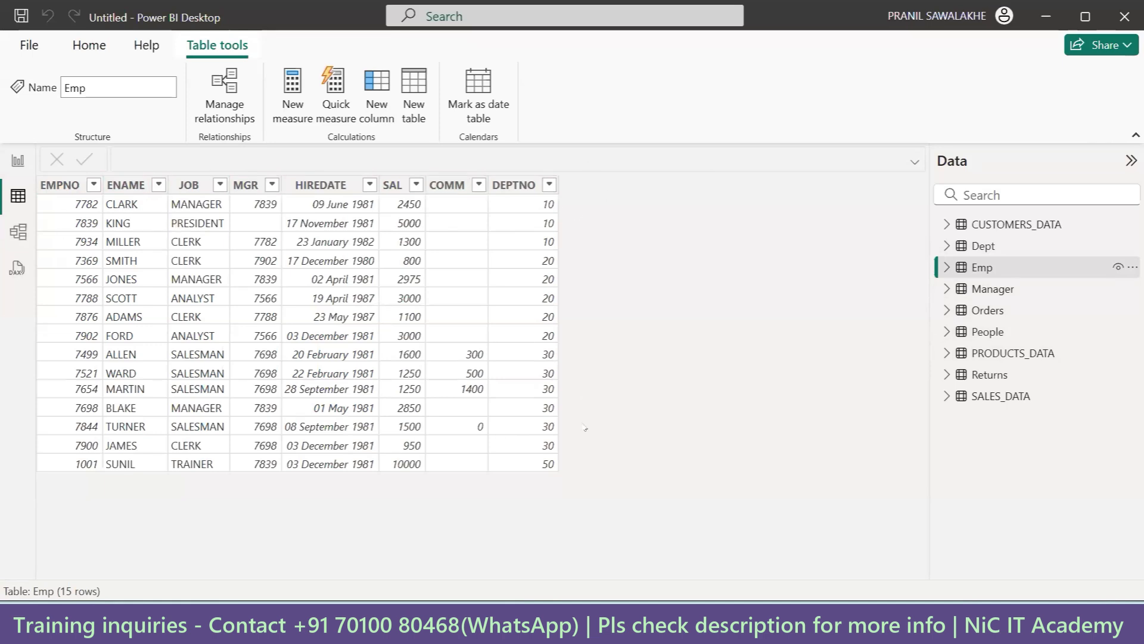
click(985, 246)
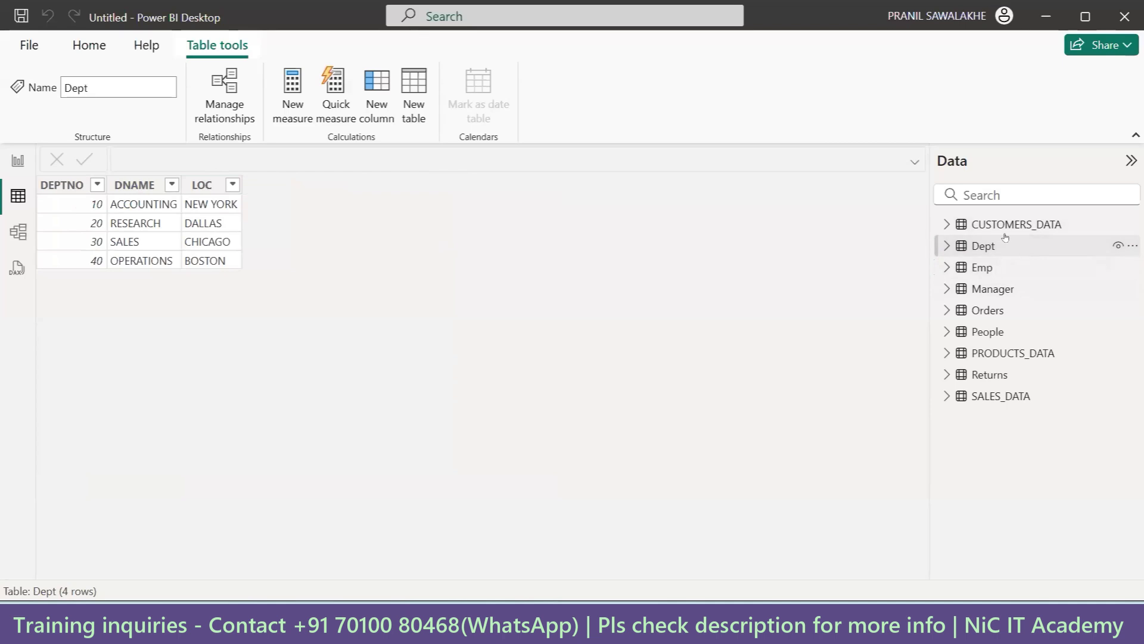
click(214, 186)
click(983, 268)
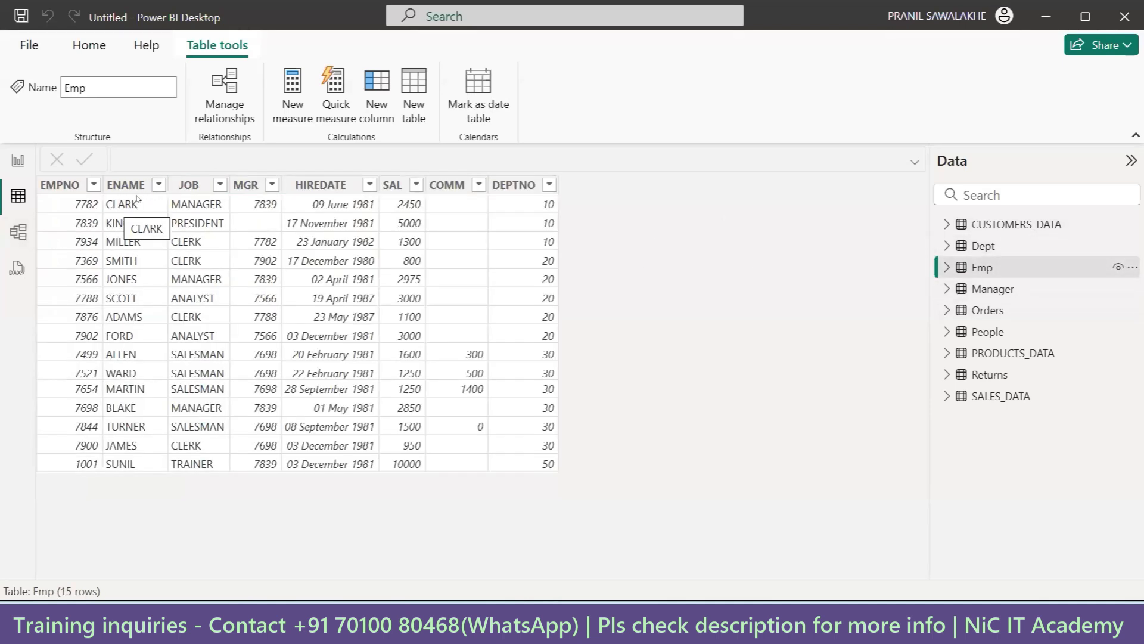
click(984, 245)
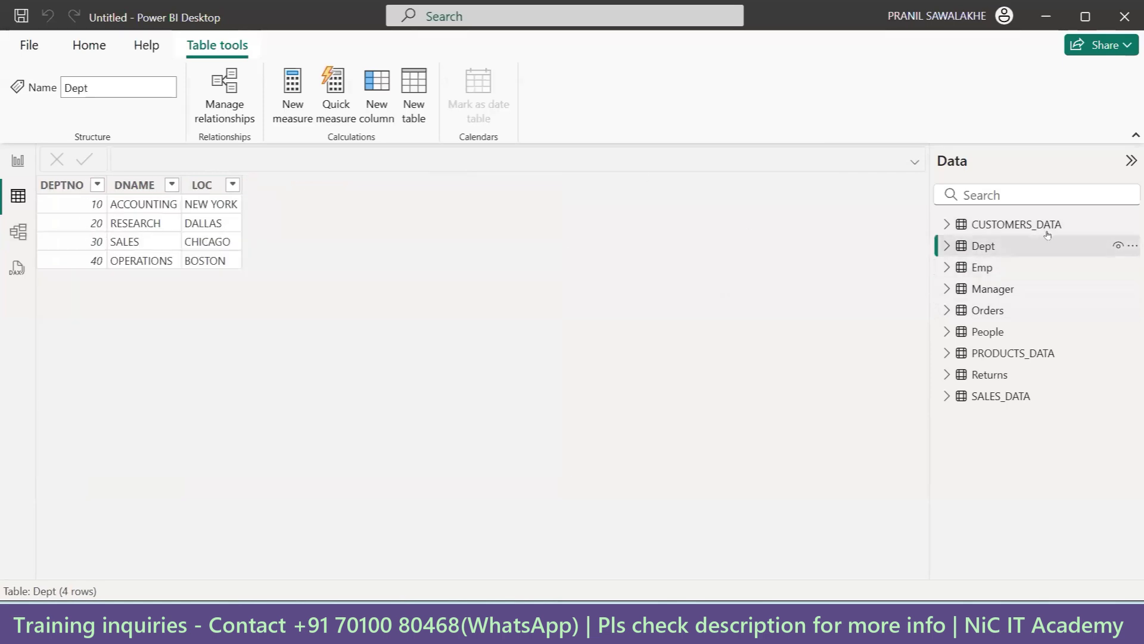
click(989, 267)
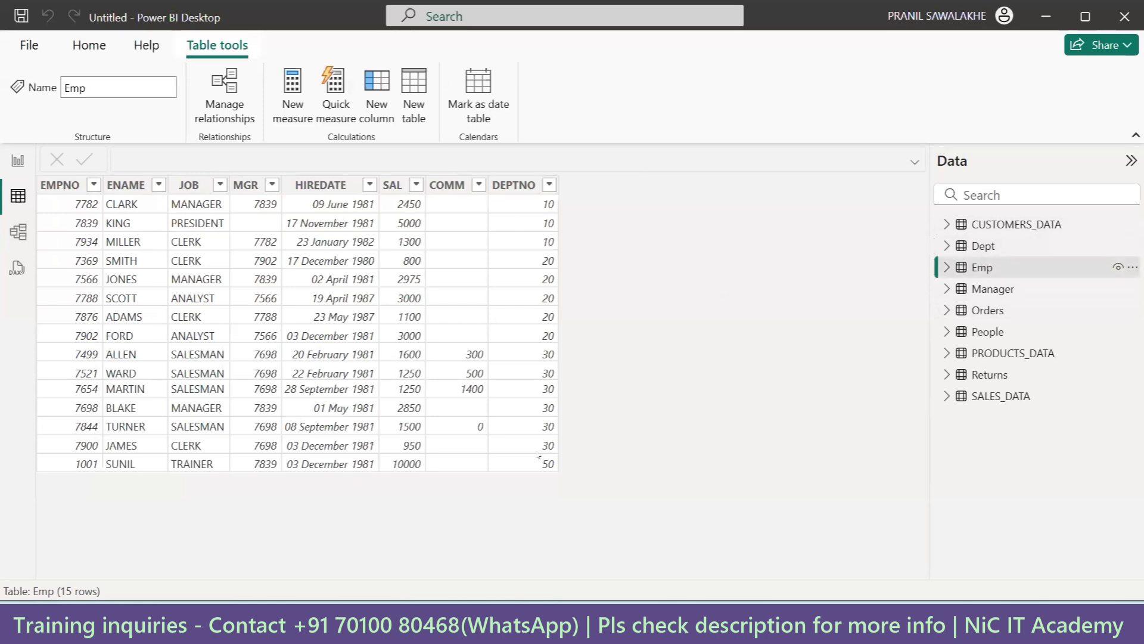
click(980, 246)
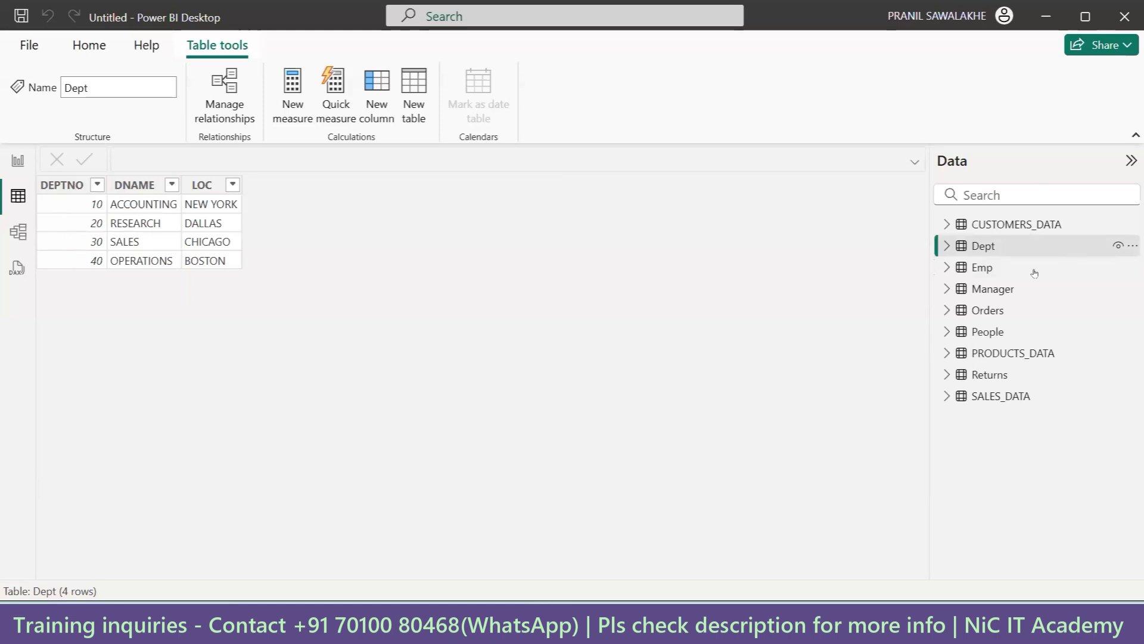
click(969, 266)
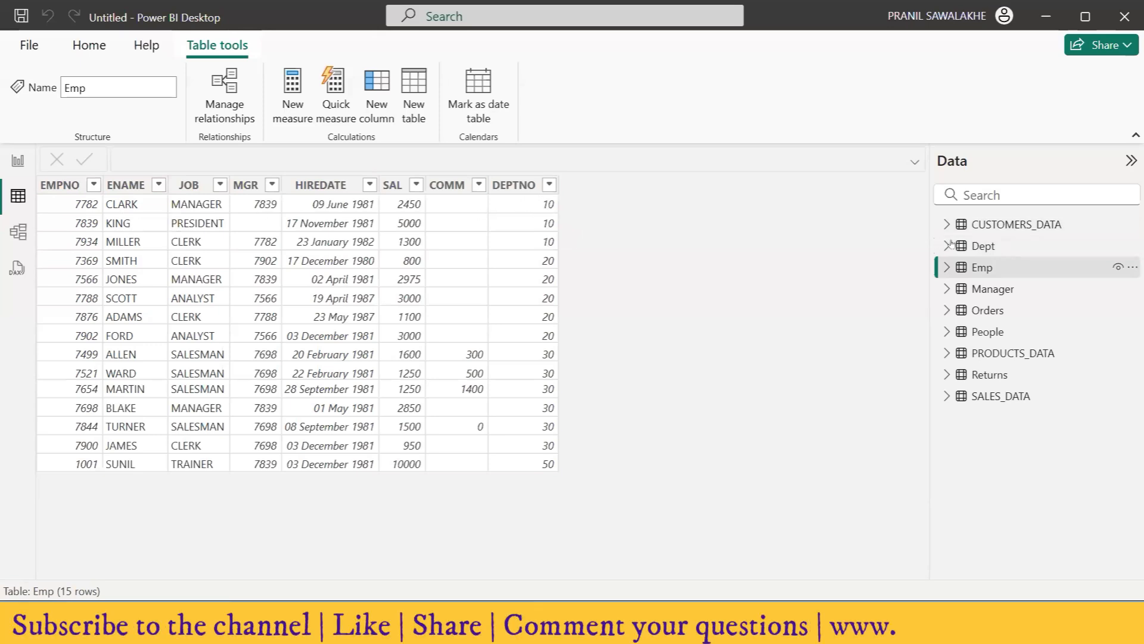
click(983, 246)
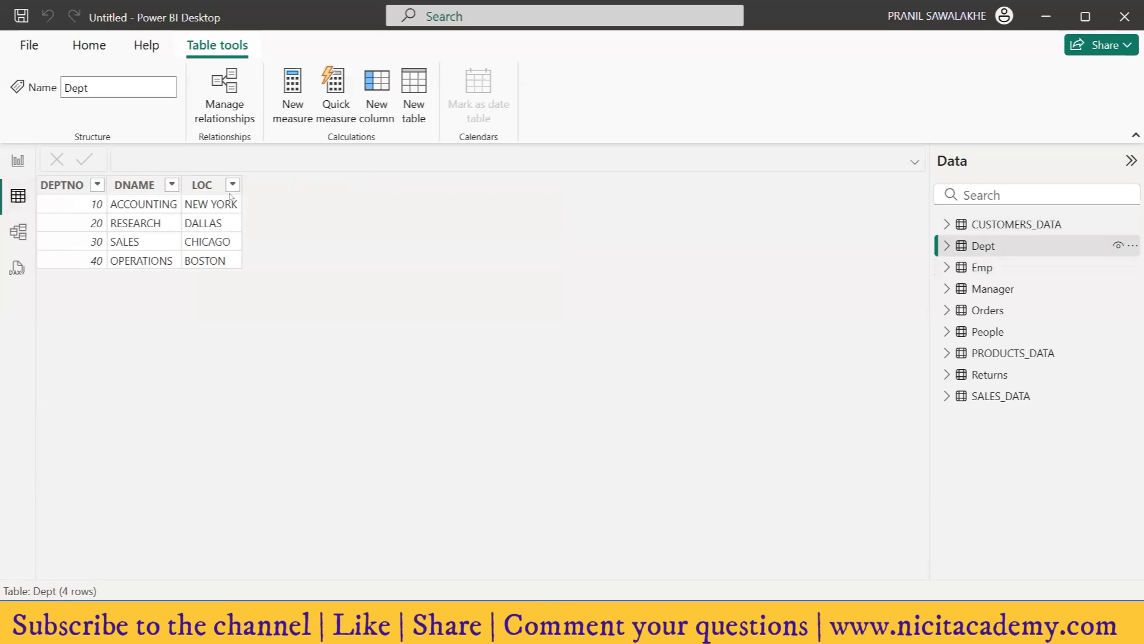
click(983, 267)
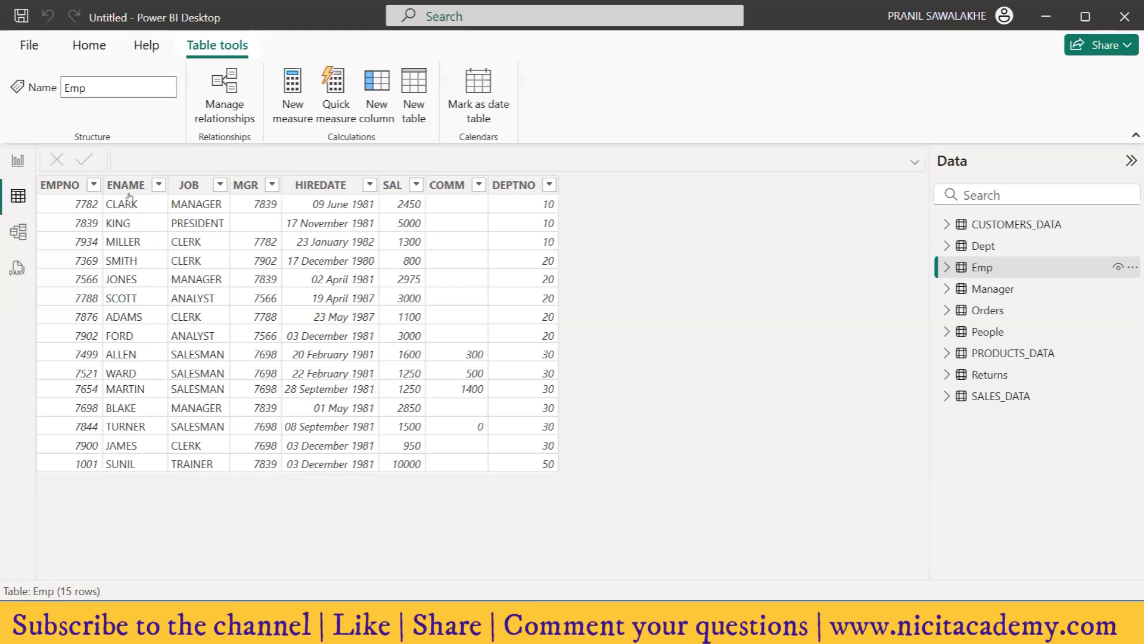
click(981, 246)
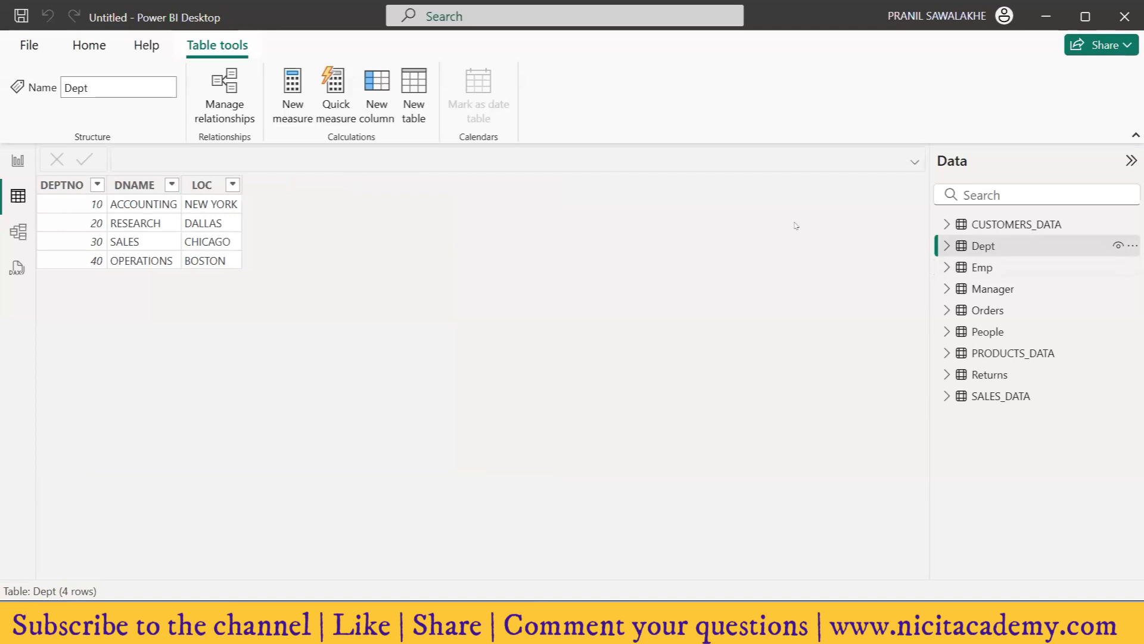
click(982, 267)
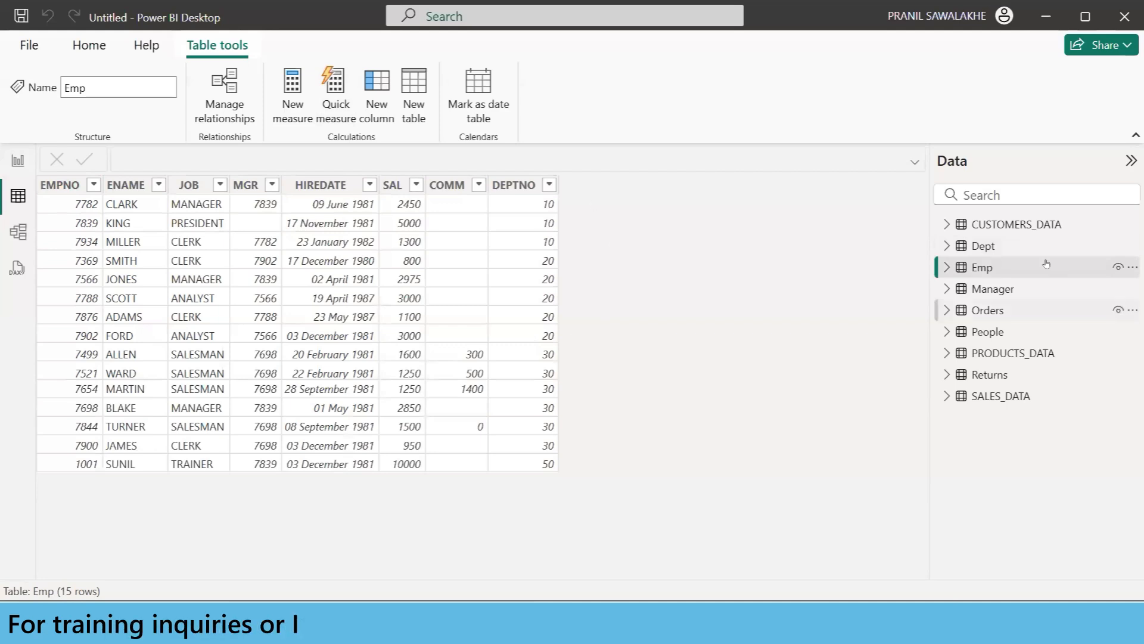
click(995, 246)
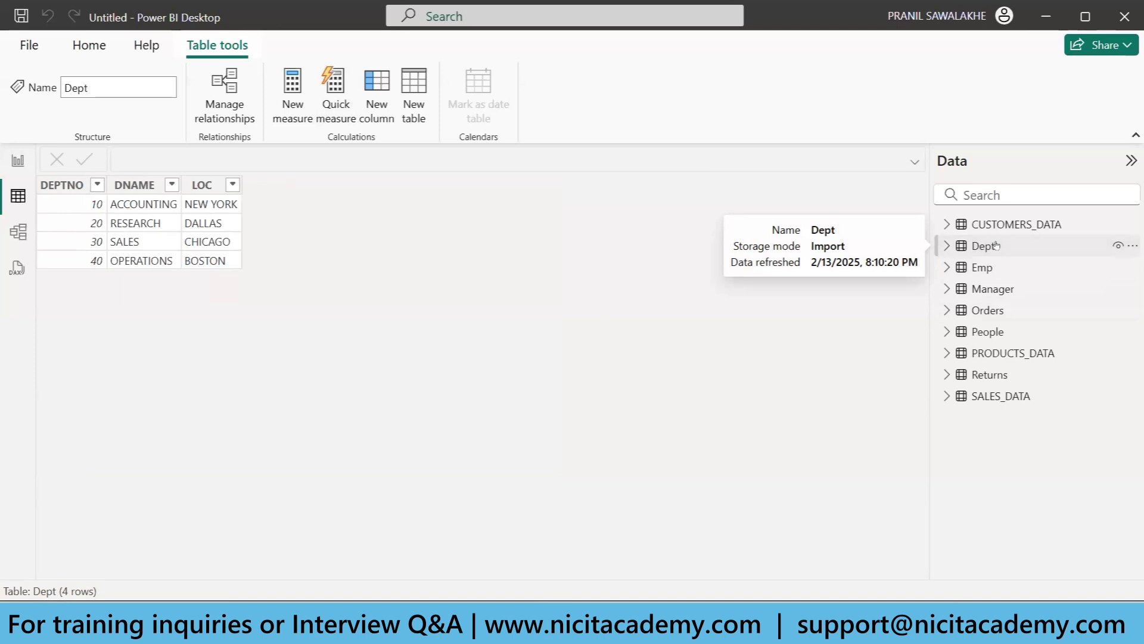
click(996, 245)
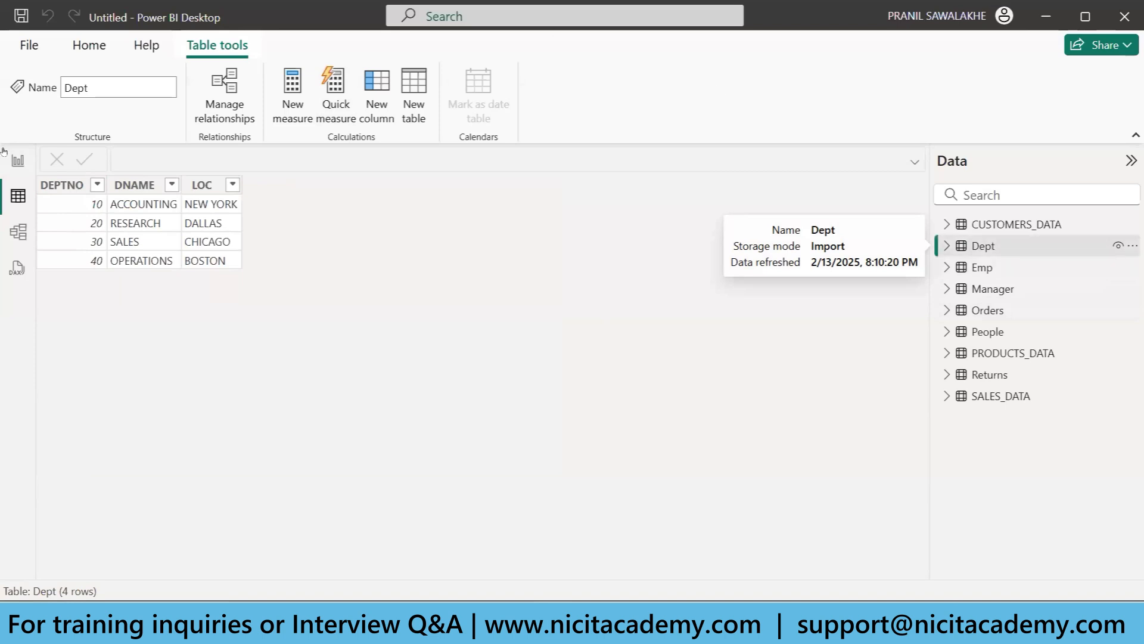
Add an empty table visual to Page 1 in report view, collapse the filters, and move the visual toward the page's upper left
click(18, 160)
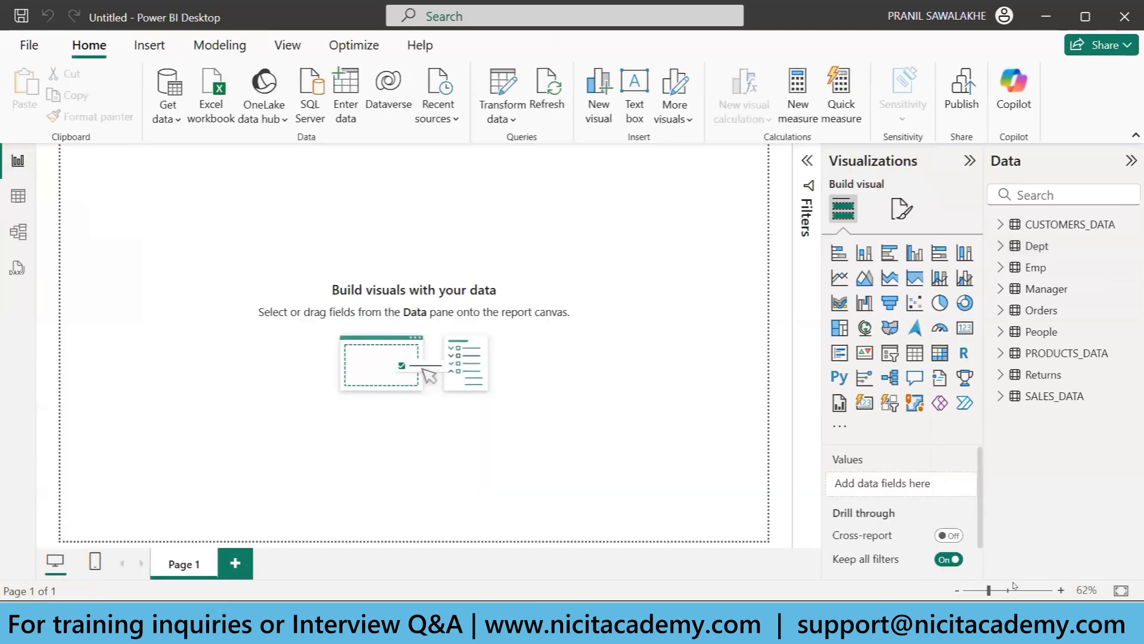
click(996, 589)
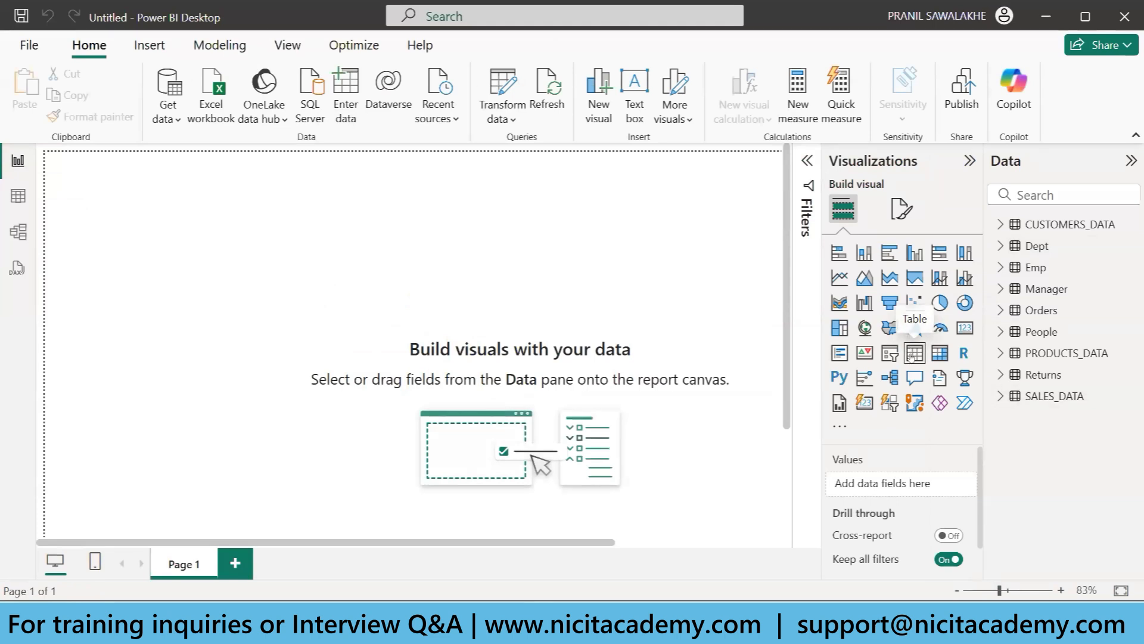
drag(224, 256, 561, 345)
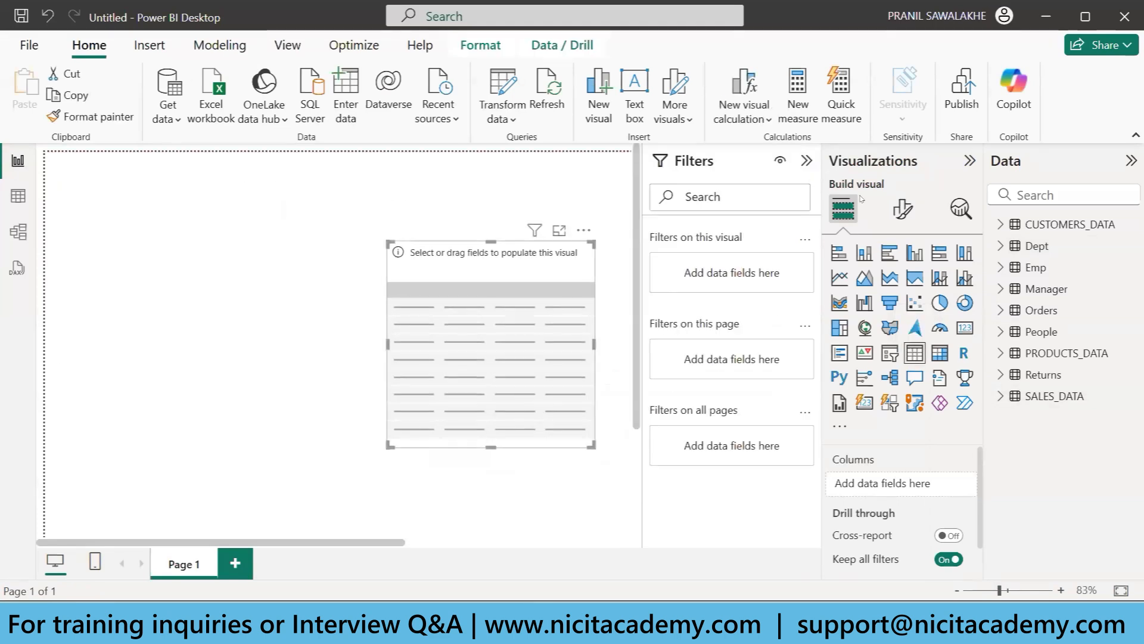
click(804, 160)
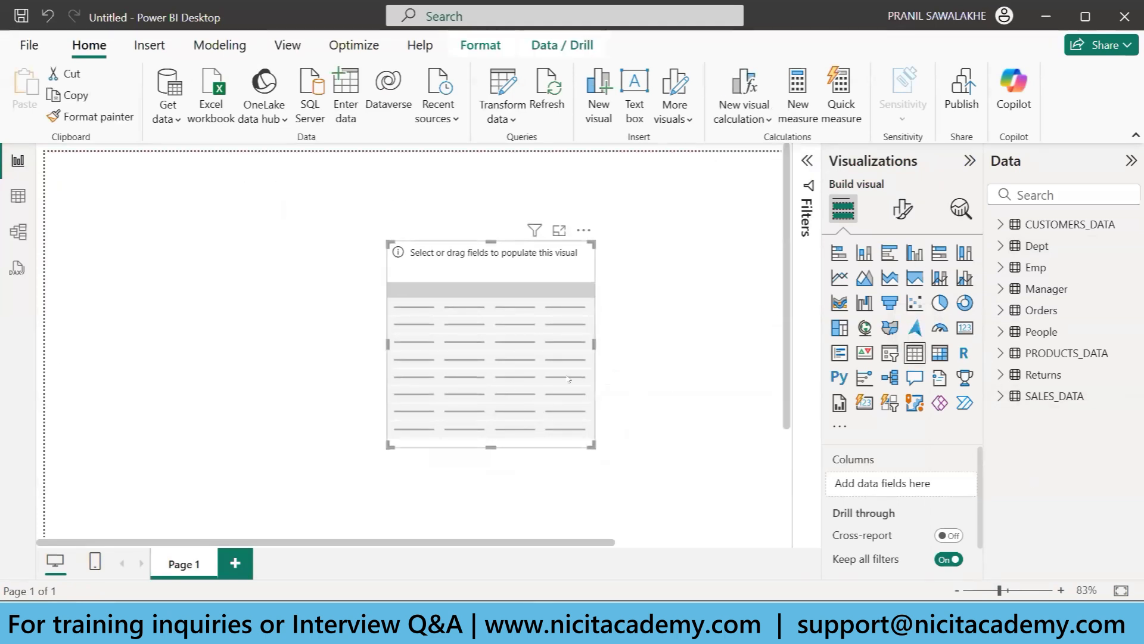
scroll(547, 378, up, 4)
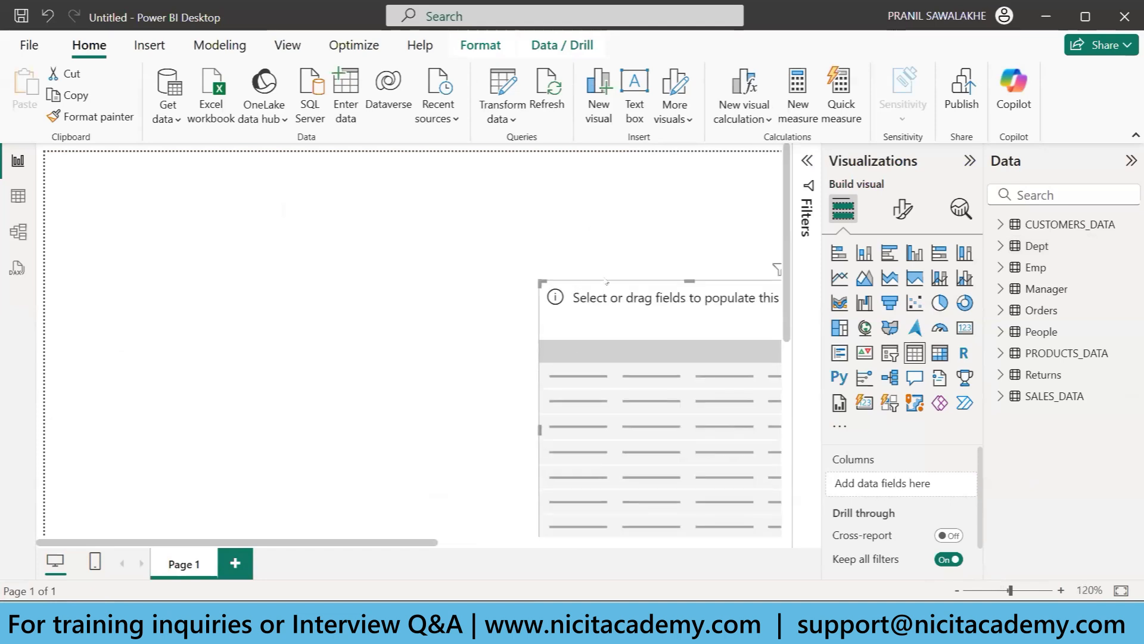
drag(607, 281, 298, 197)
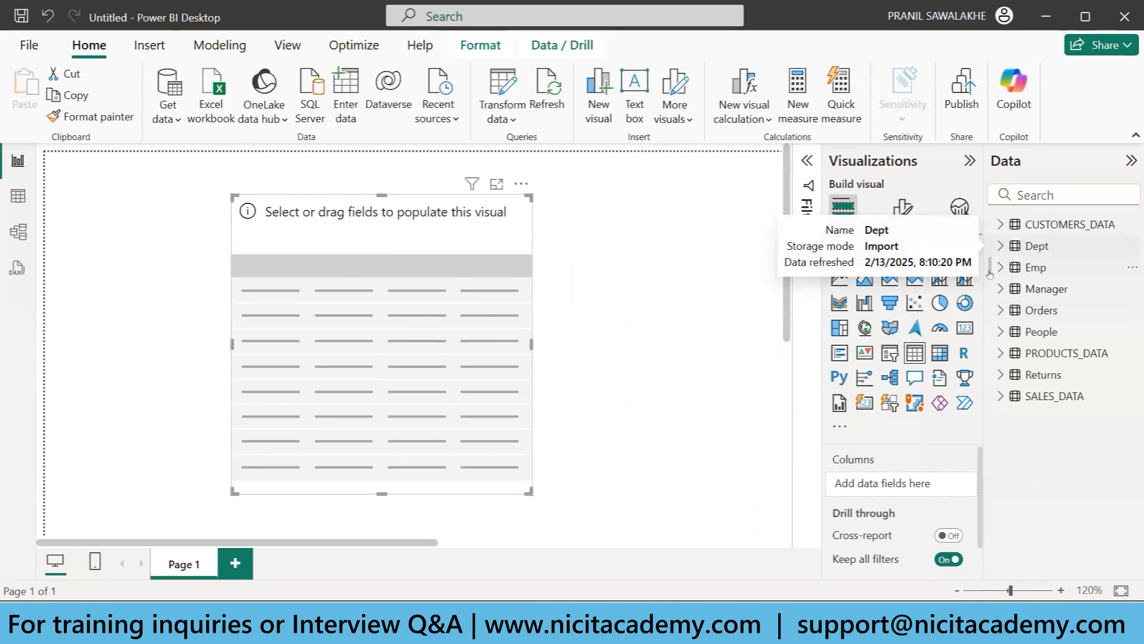
Fill the table visual with ENAME, JOB, SAL, COMM and DEPTNO from the Emp table, widening the visual to fit the columns
click(1036, 267)
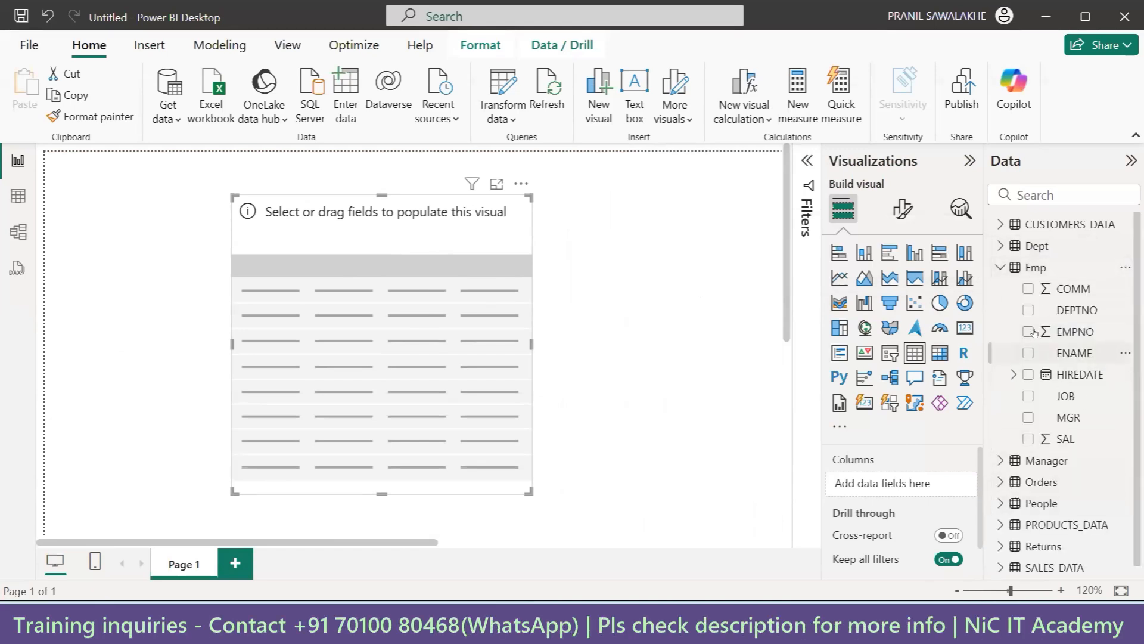
click(1028, 353)
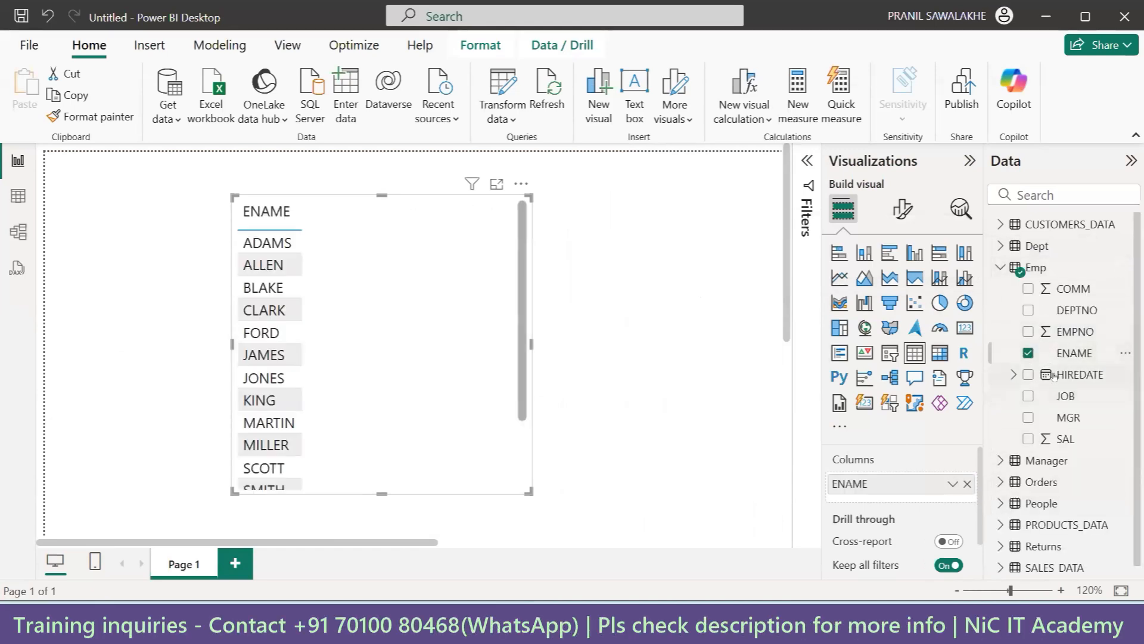
click(1027, 394)
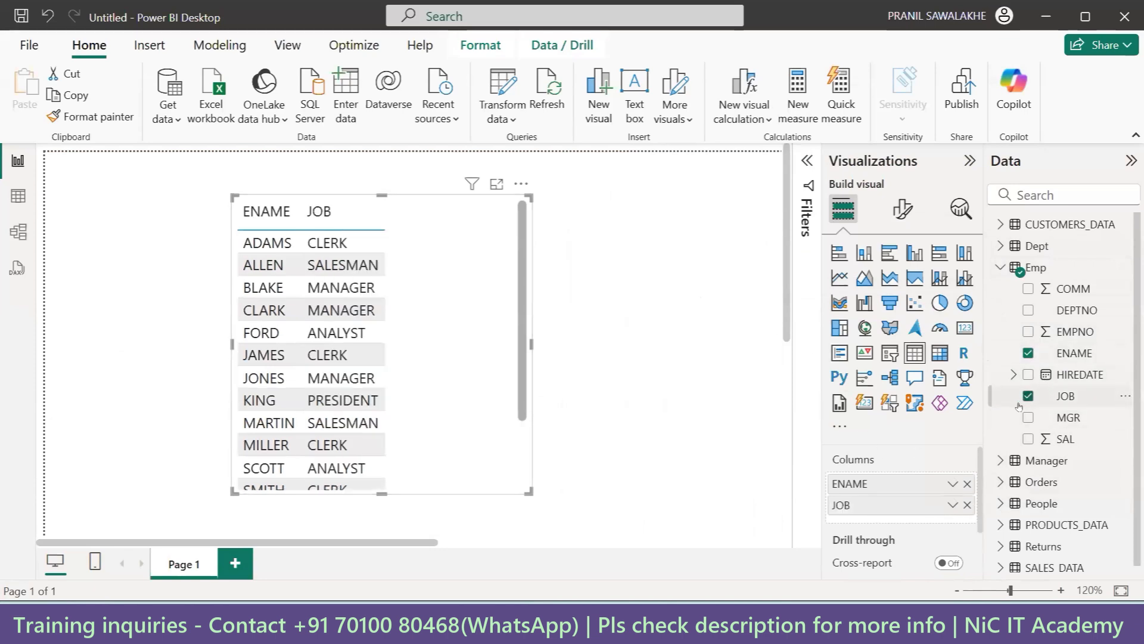
click(1027, 440)
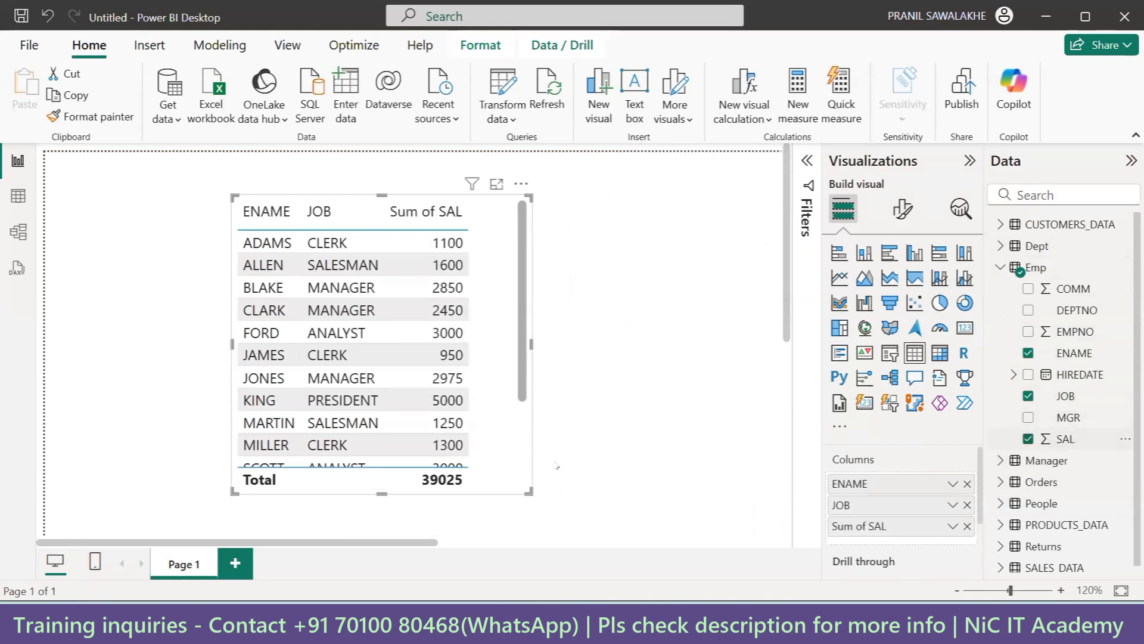
drag(527, 484, 663, 485)
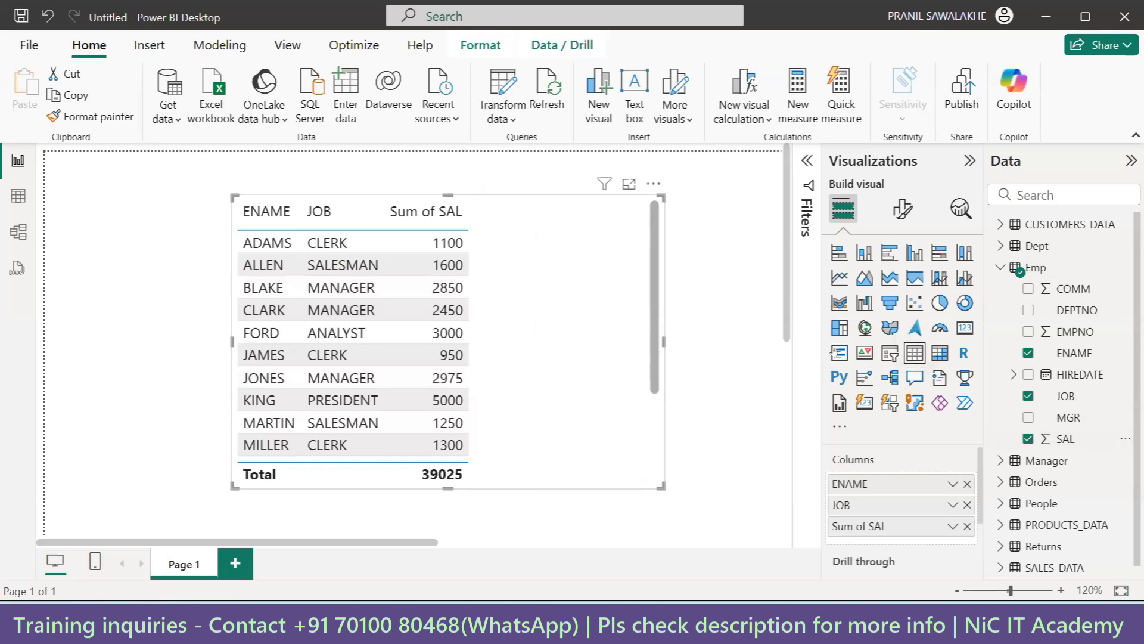
click(1029, 289)
drag(656, 482, 734, 488)
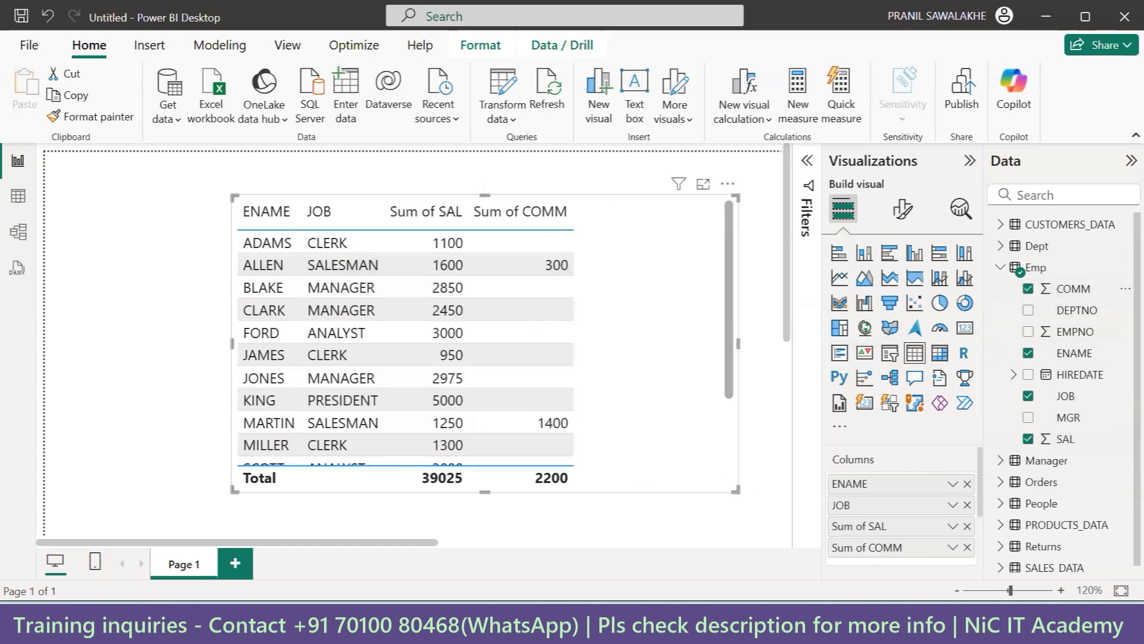
click(1026, 310)
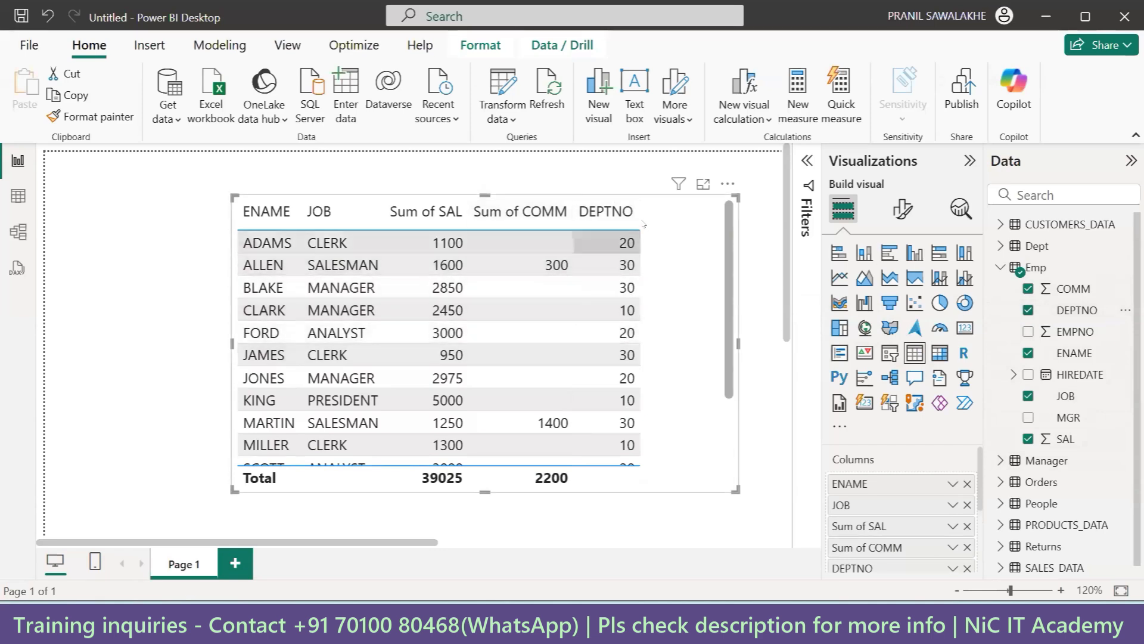
Move the table visual toward the page's upper left and enlarge it downward and to the right, making room for more rows and columns
drag(693, 234, 643, 224)
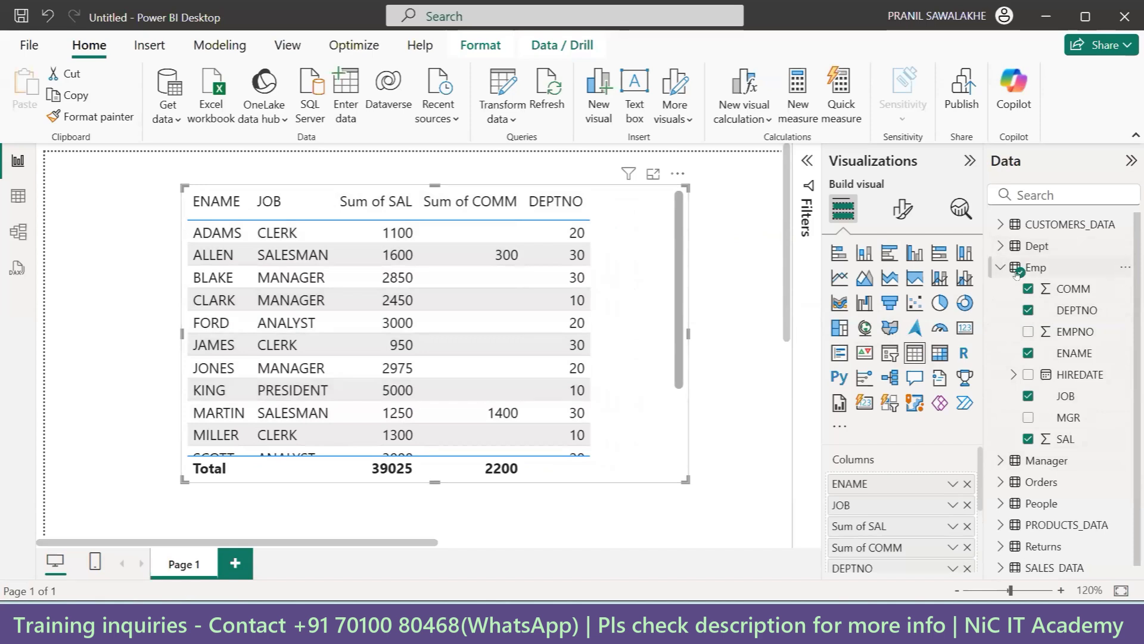
click(999, 269)
click(999, 268)
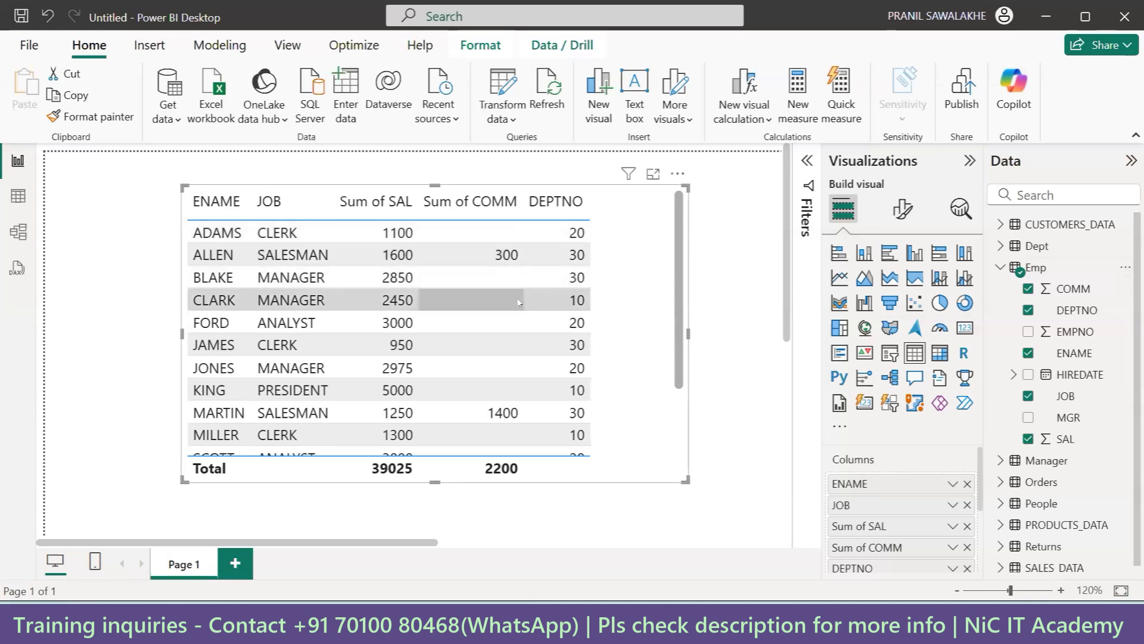
scroll(548, 322, down, 3)
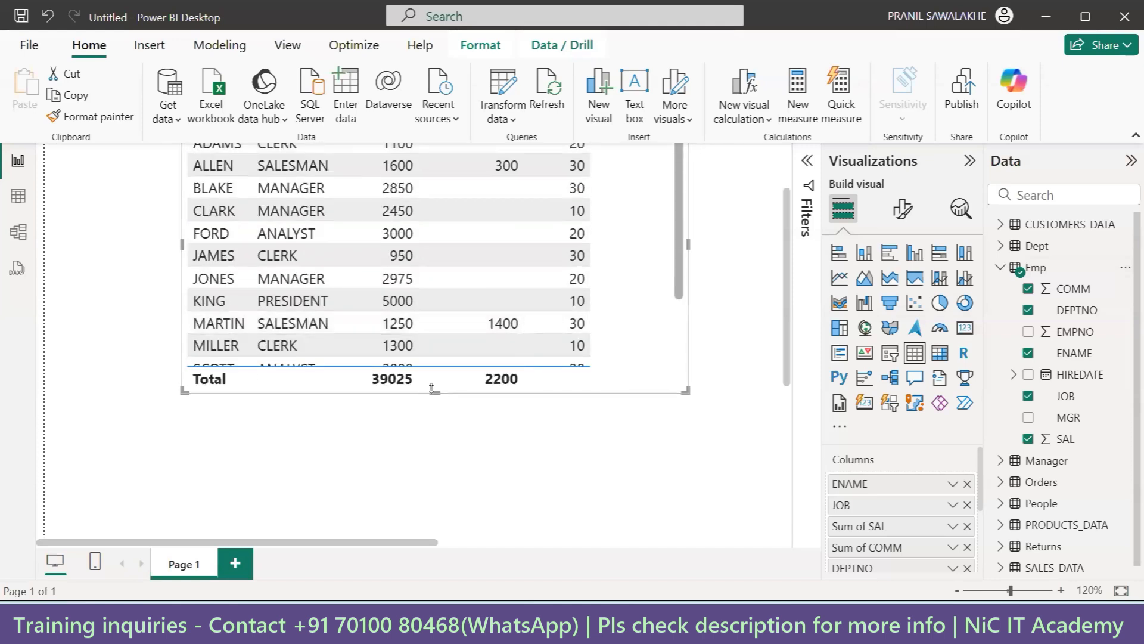
drag(433, 475, 433, 495)
scroll(666, 187, up, 3)
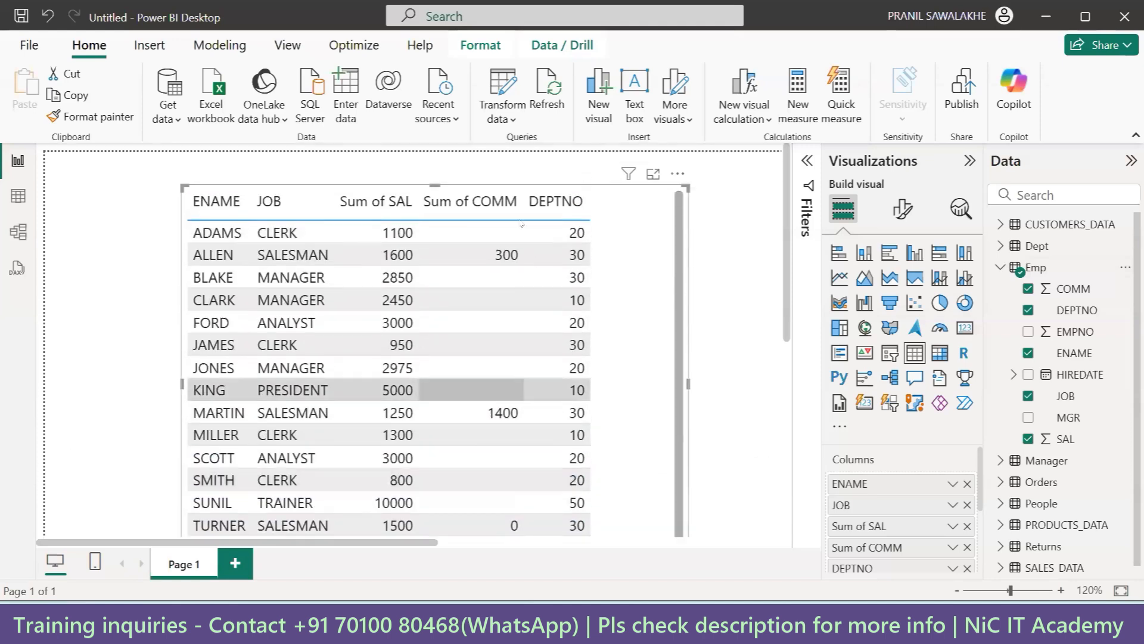
drag(675, 170, 643, 159)
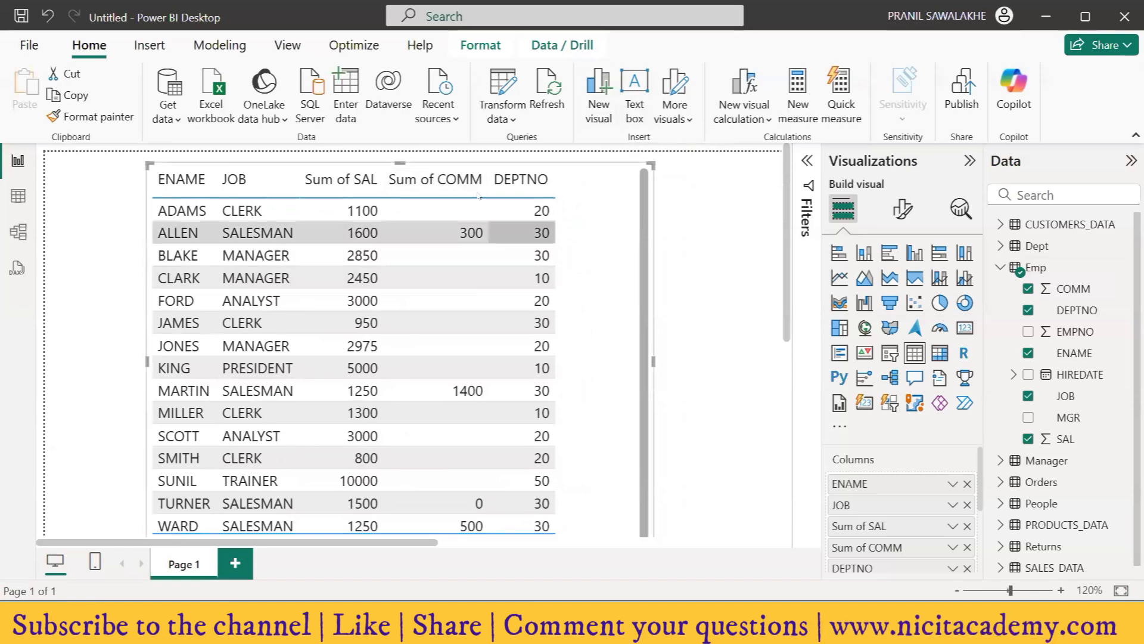
drag(647, 356, 763, 360)
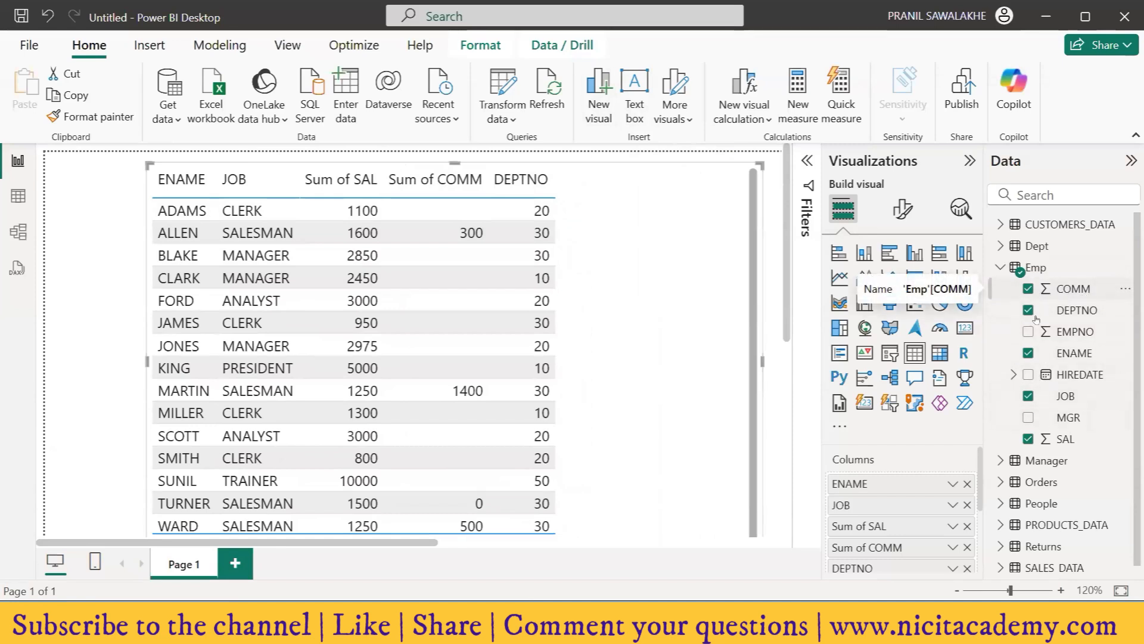
Add DNAME and LOC from the Dept table to the table visual and extend the visual's left edge outward
click(998, 267)
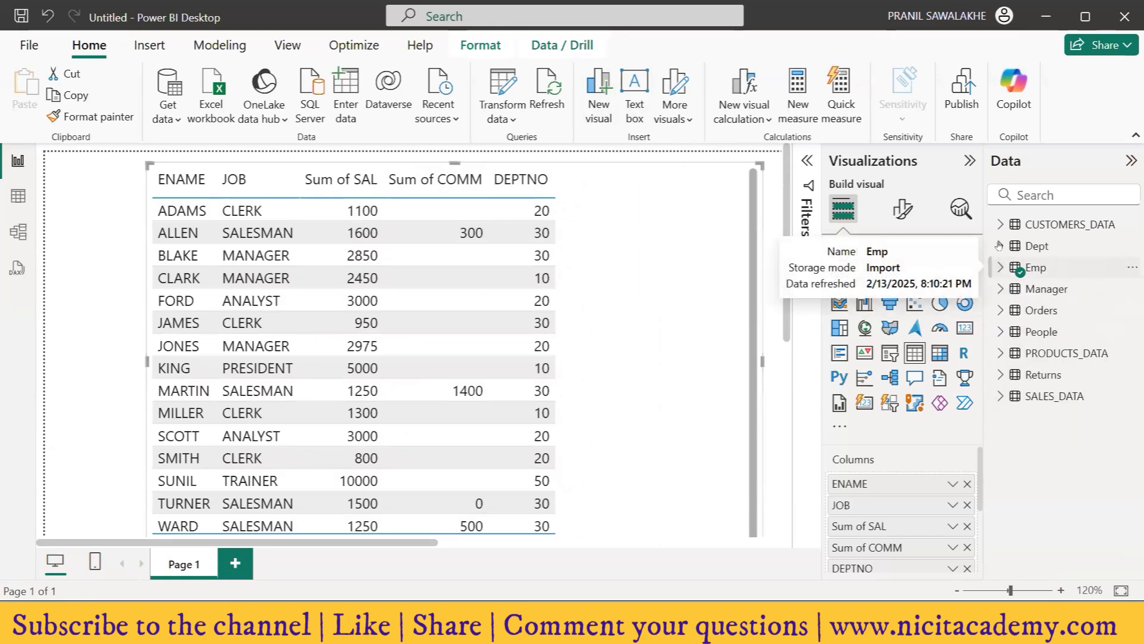
click(1000, 246)
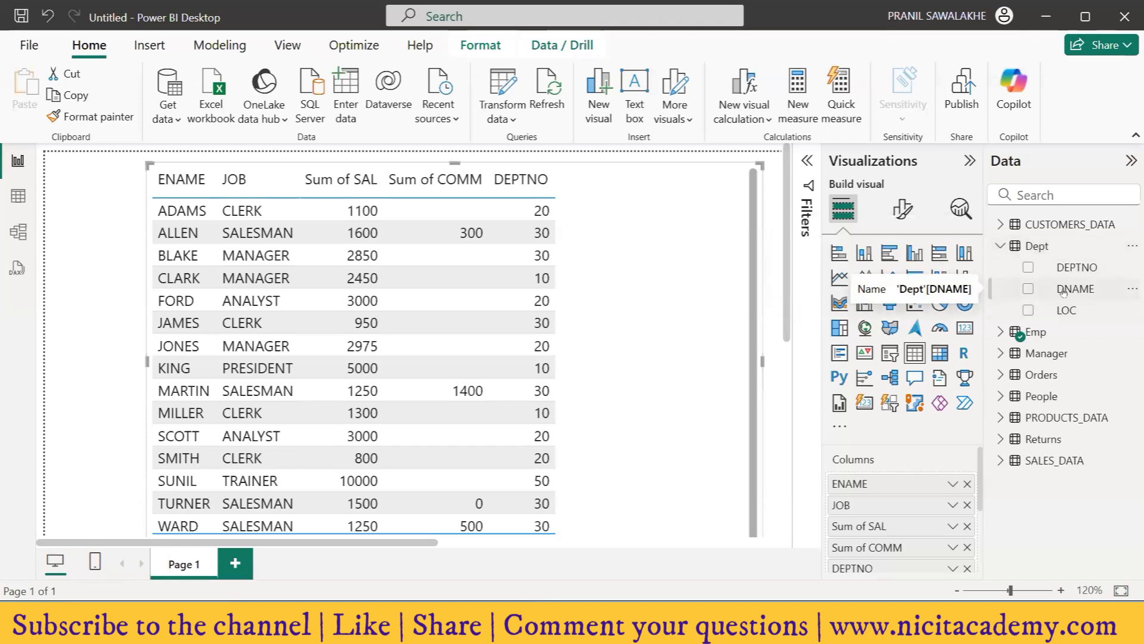
click(1027, 288)
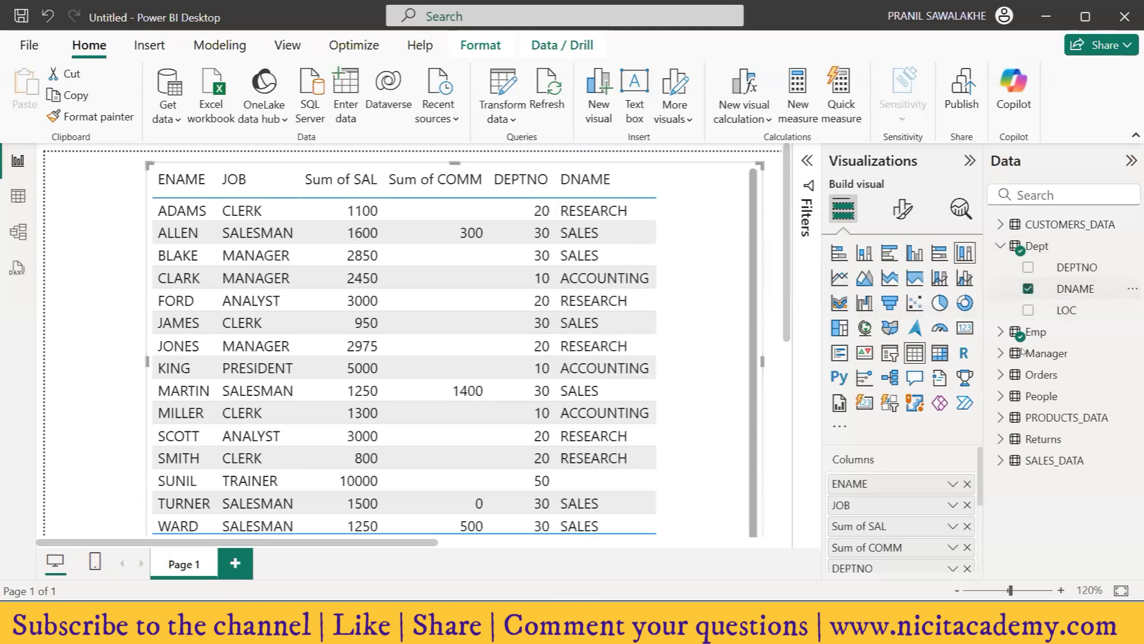
click(1027, 310)
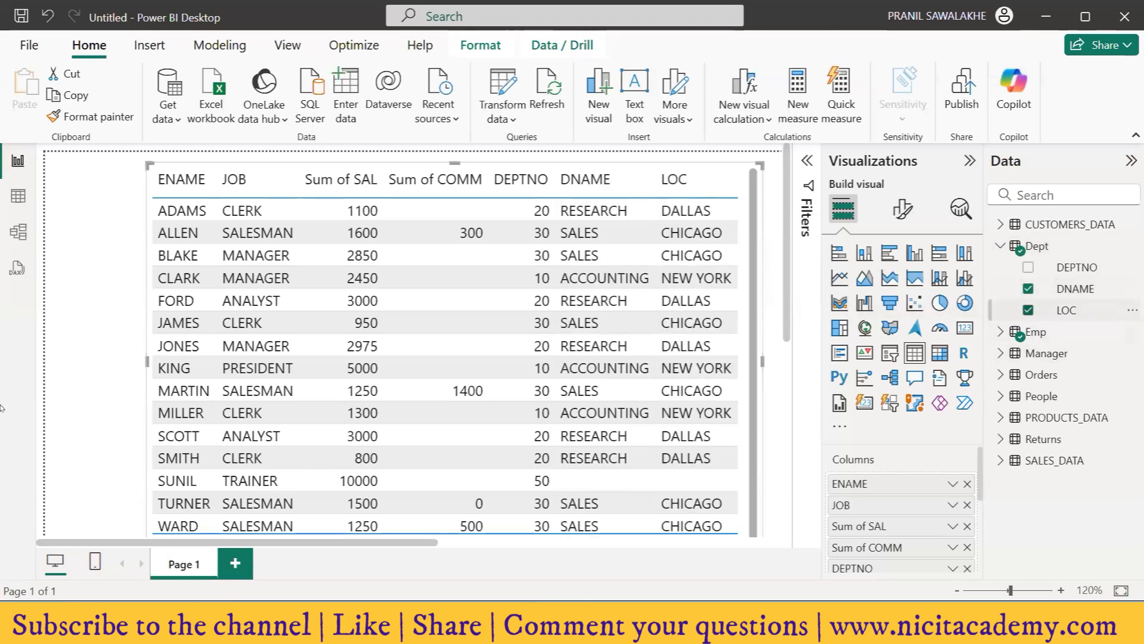
drag(147, 361, 95, 361)
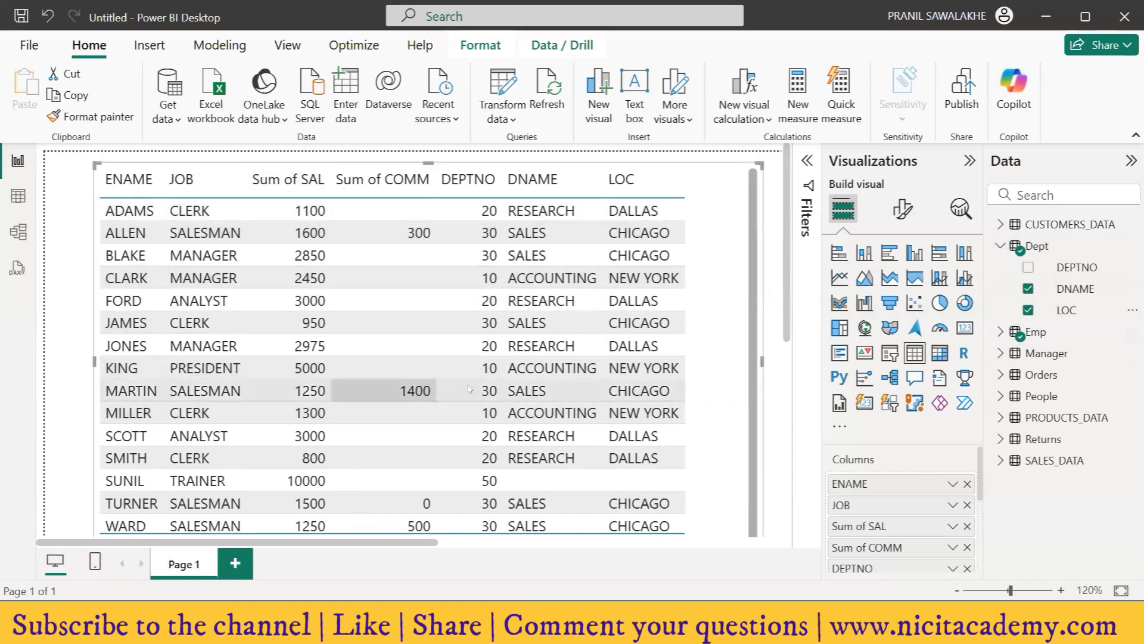
click(1000, 246)
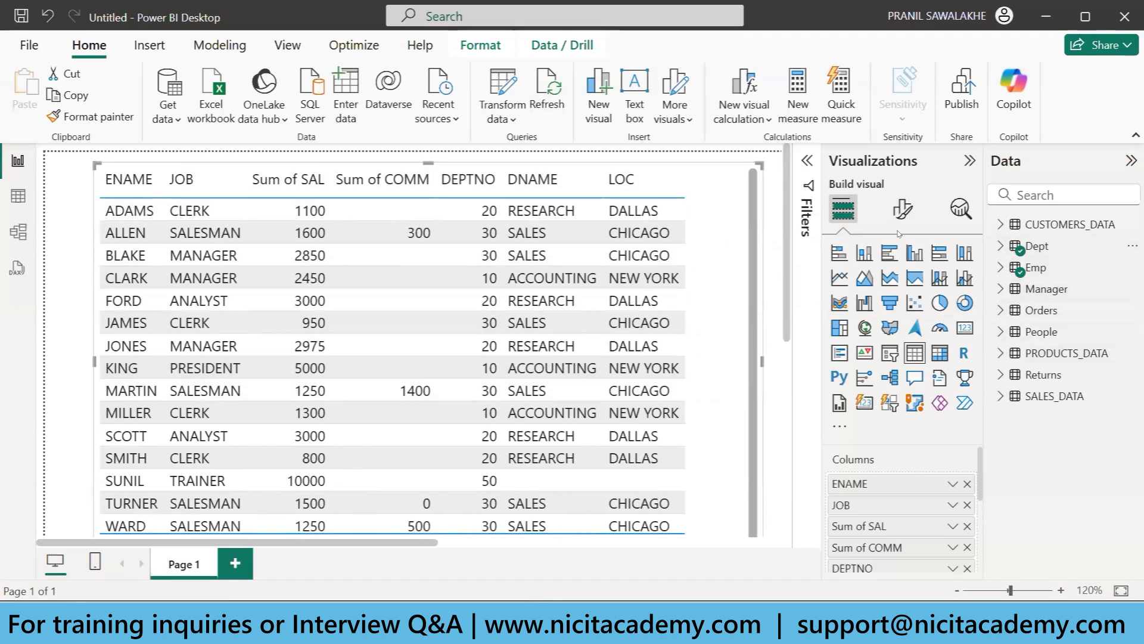
Delete the relationship between Dept and Emp in model view, and check its effect on the table visual in report view
click(13, 235)
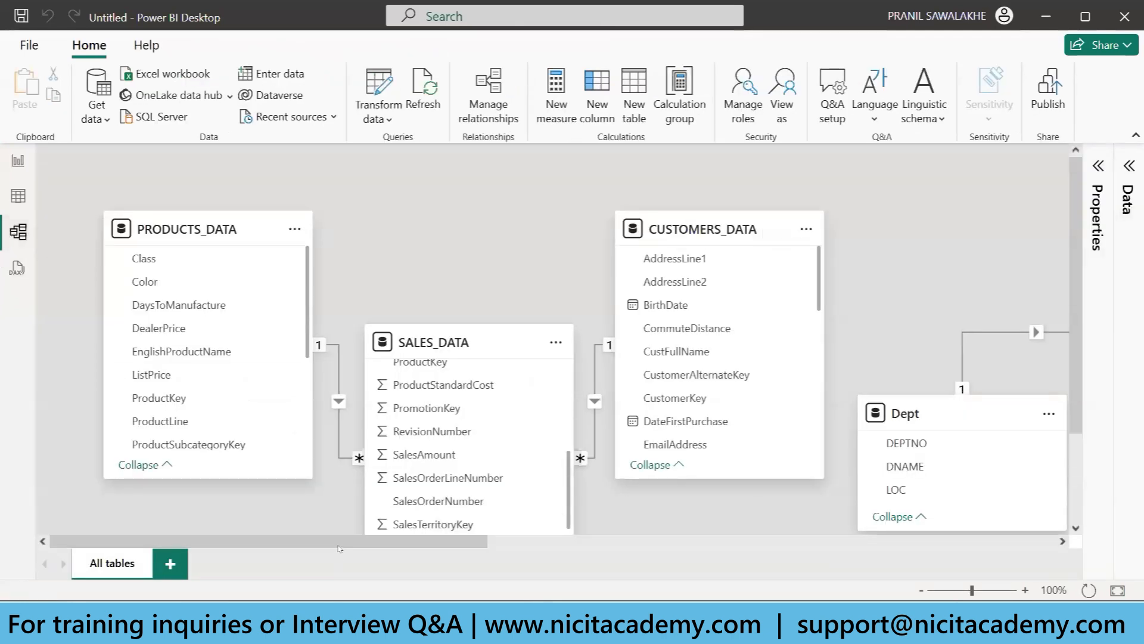
drag(356, 541, 592, 535)
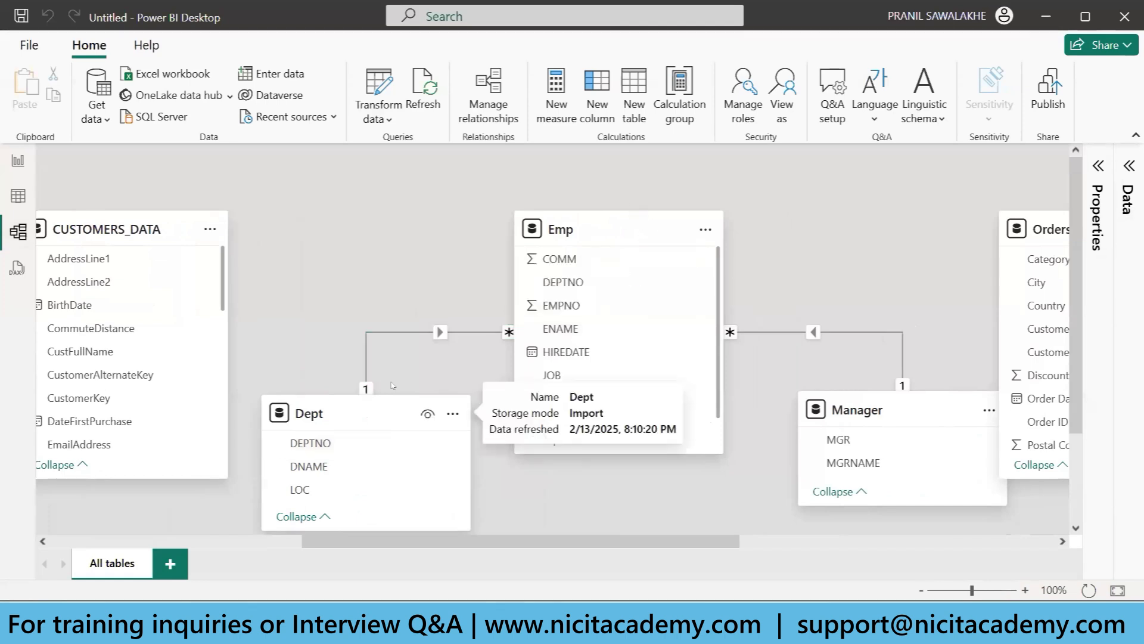
click(454, 332)
right_click(453, 332)
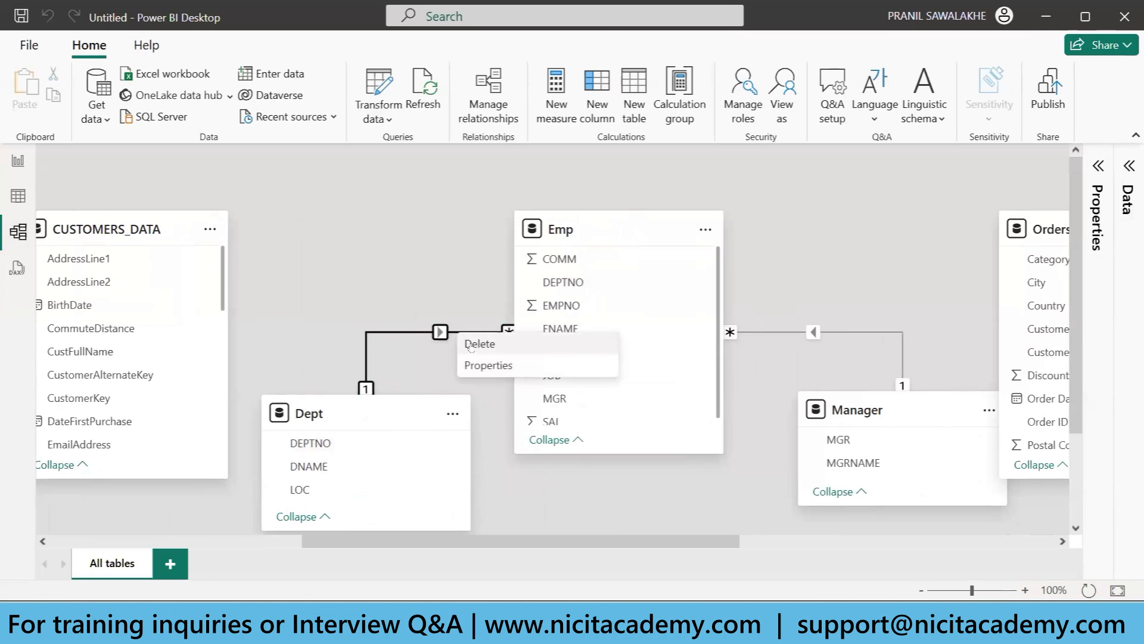
click(472, 344)
click(676, 380)
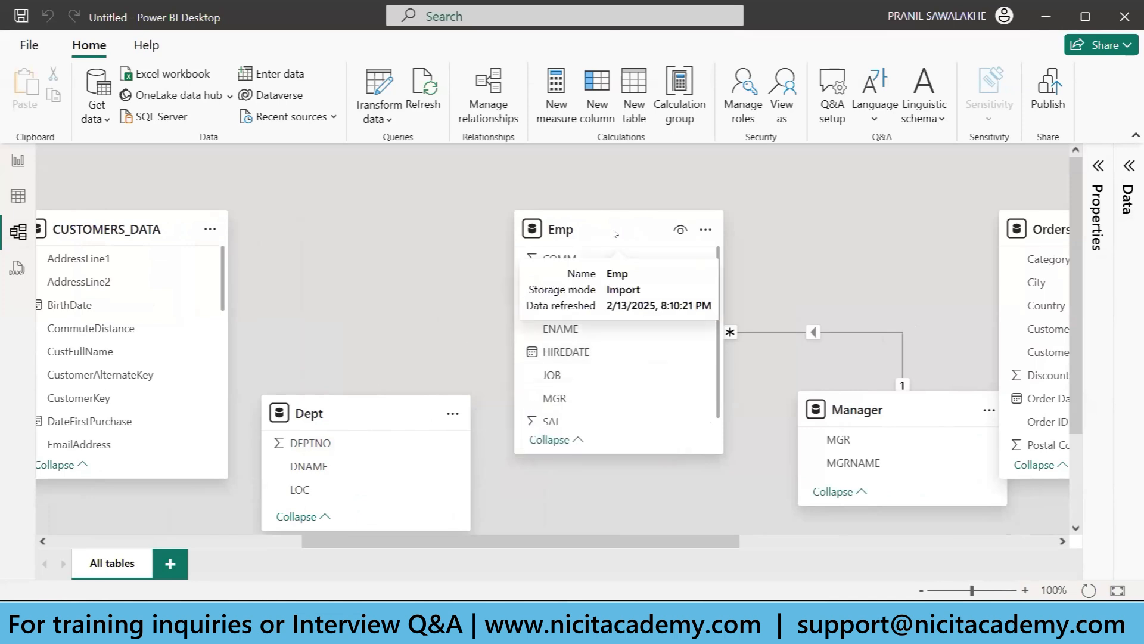
click(19, 160)
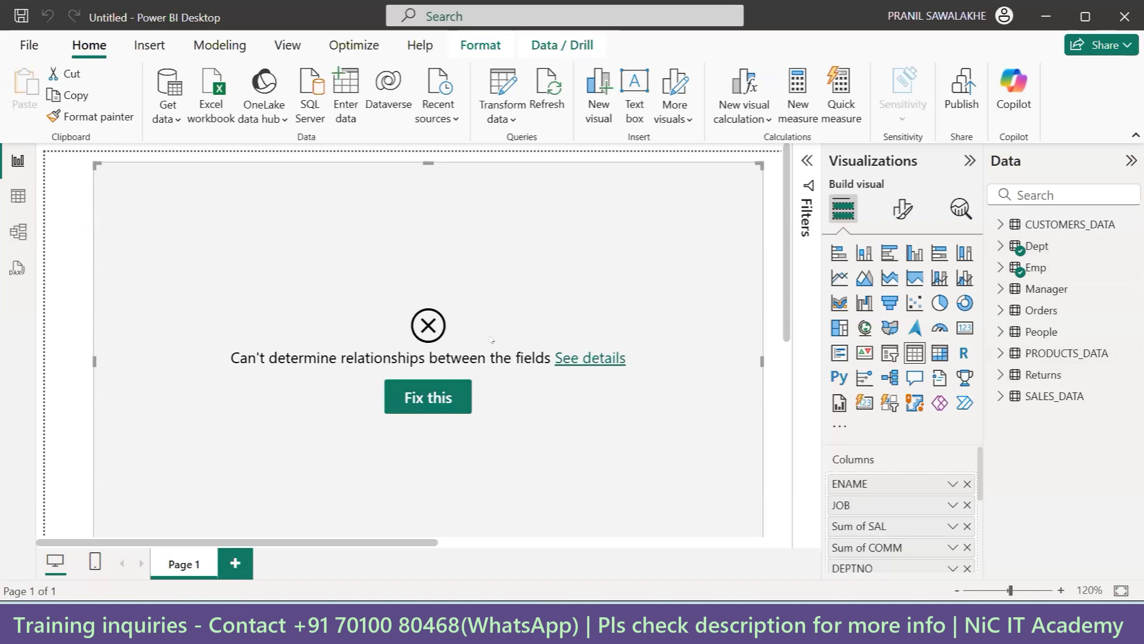
Move the Dept table up beside Emp in model view, and compare the DEPTNO columns of Dept and Emp in table view
click(17, 231)
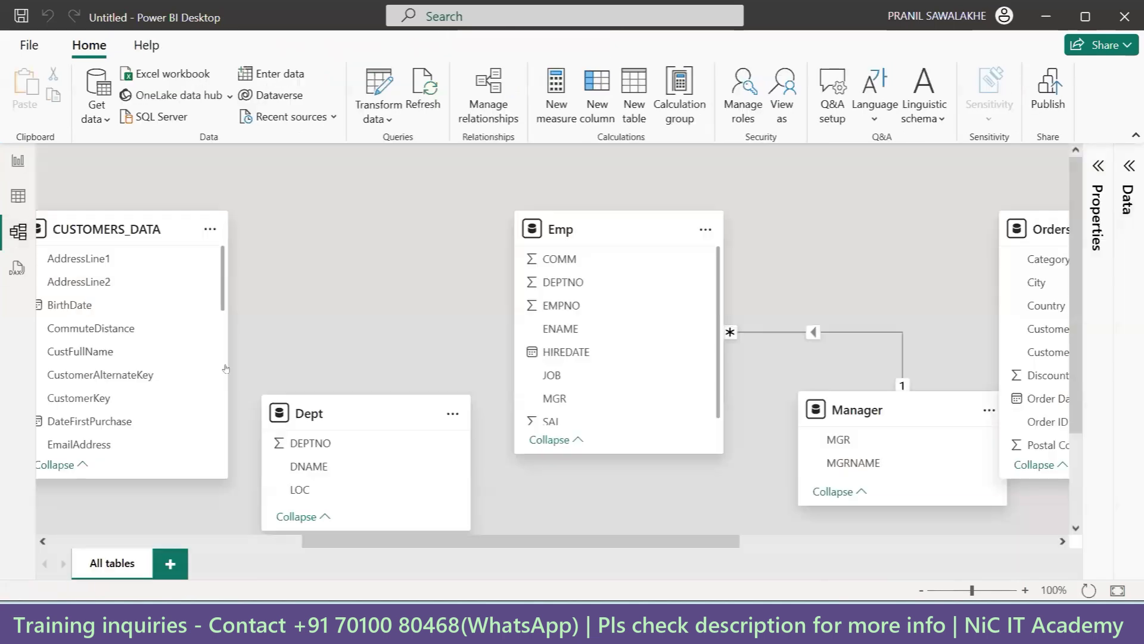
drag(349, 415, 343, 345)
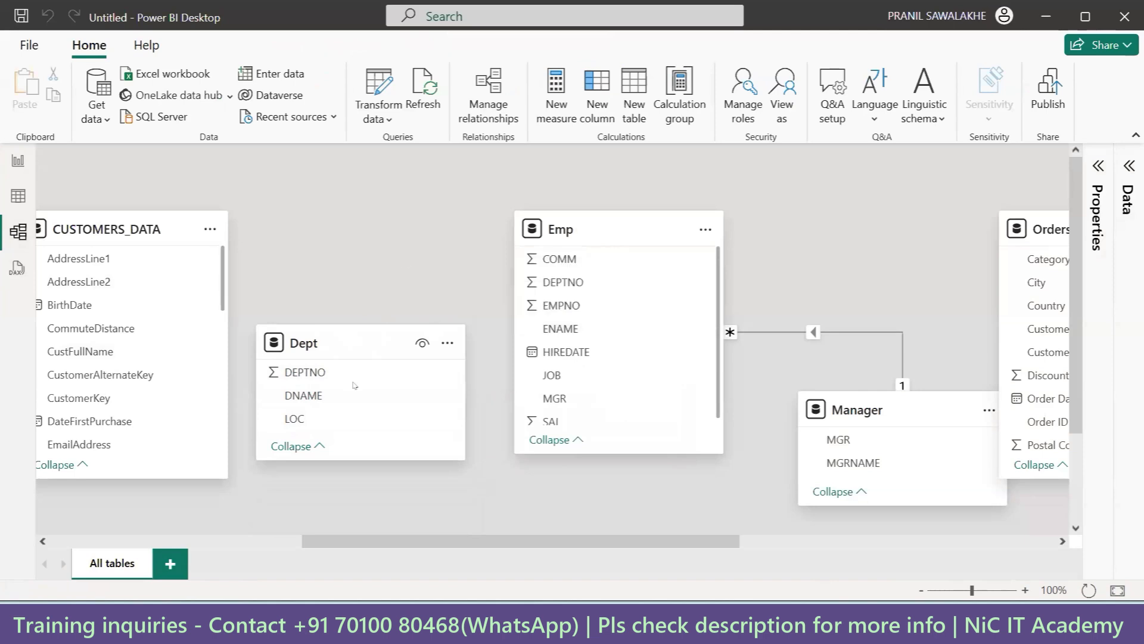
click(18, 195)
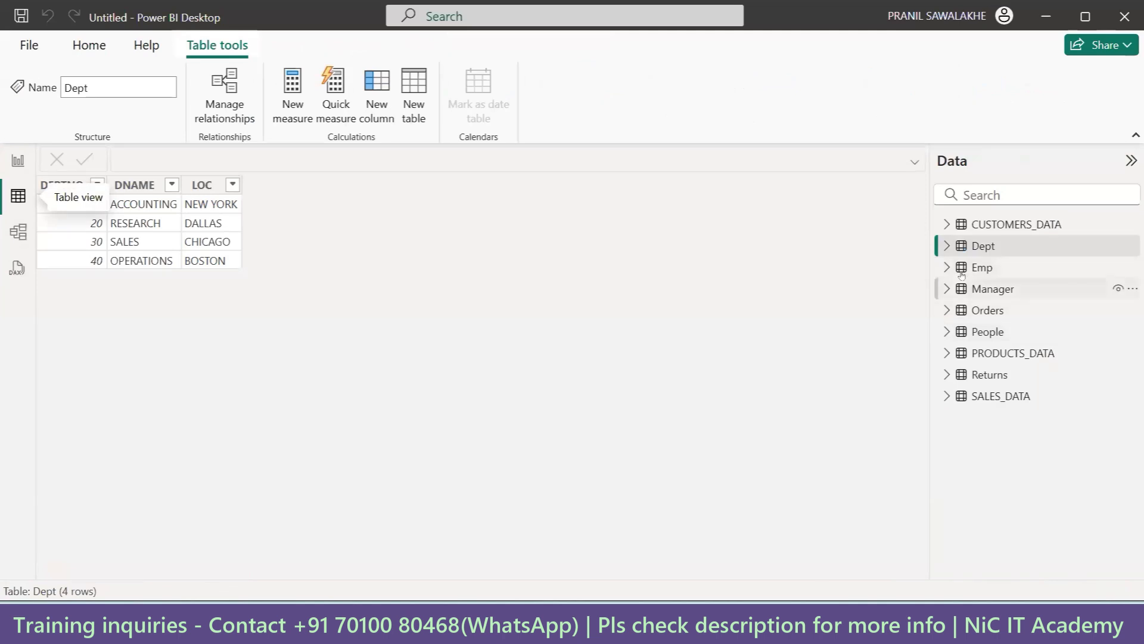
click(980, 267)
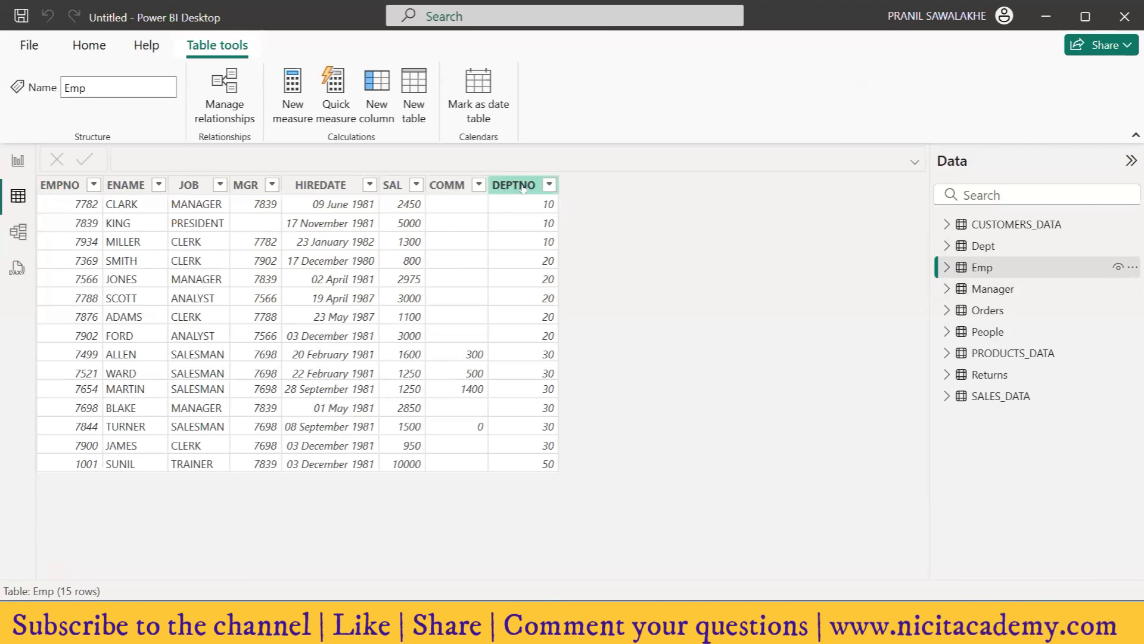
click(983, 245)
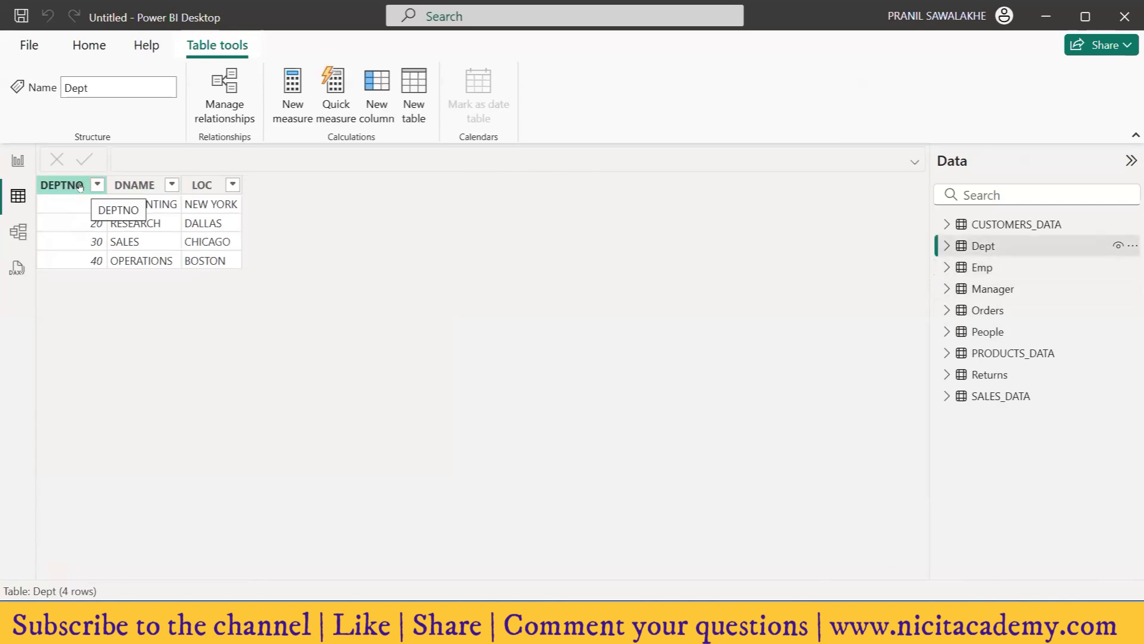
Create an active one-to-many relationship from Dept's DEPTNO to Emp's DEPTNO in model view
click(18, 232)
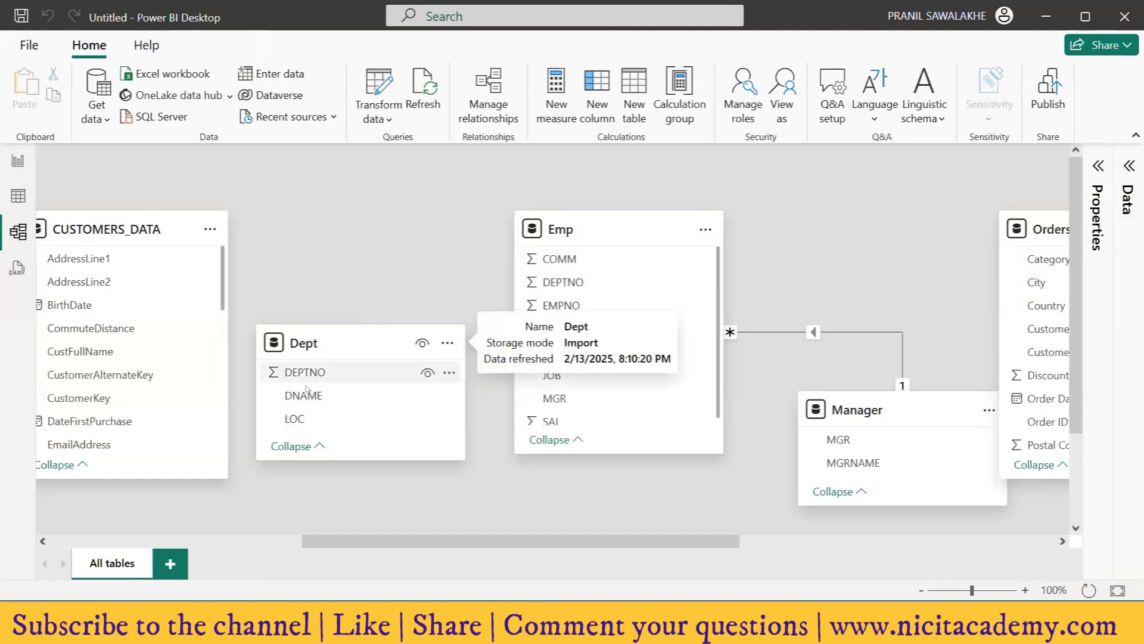
drag(309, 374, 551, 283)
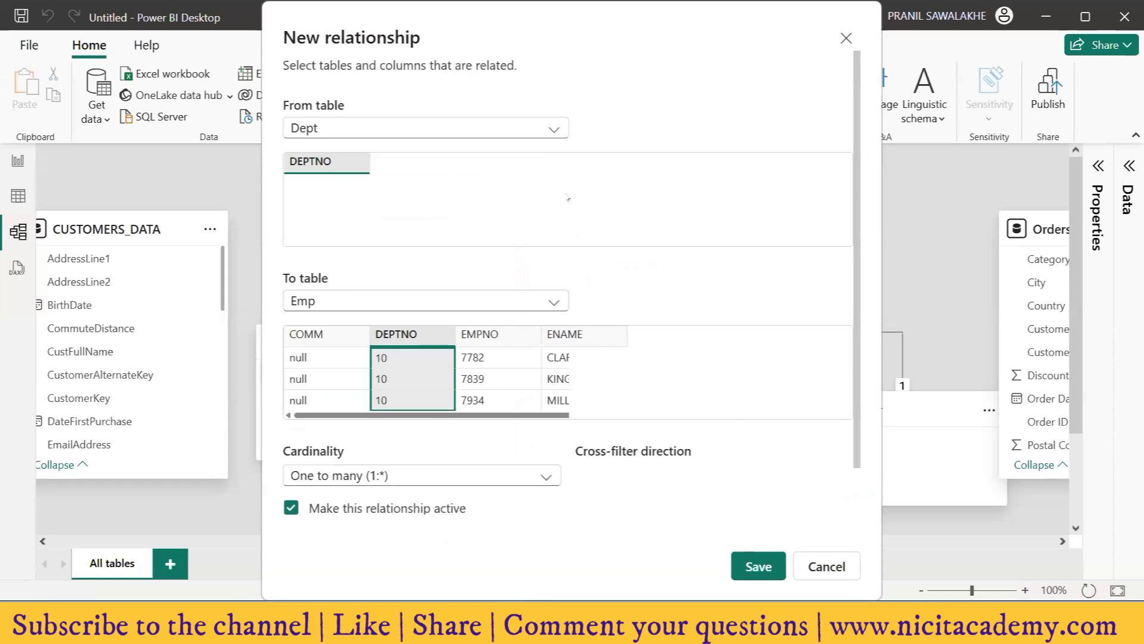
click(742, 568)
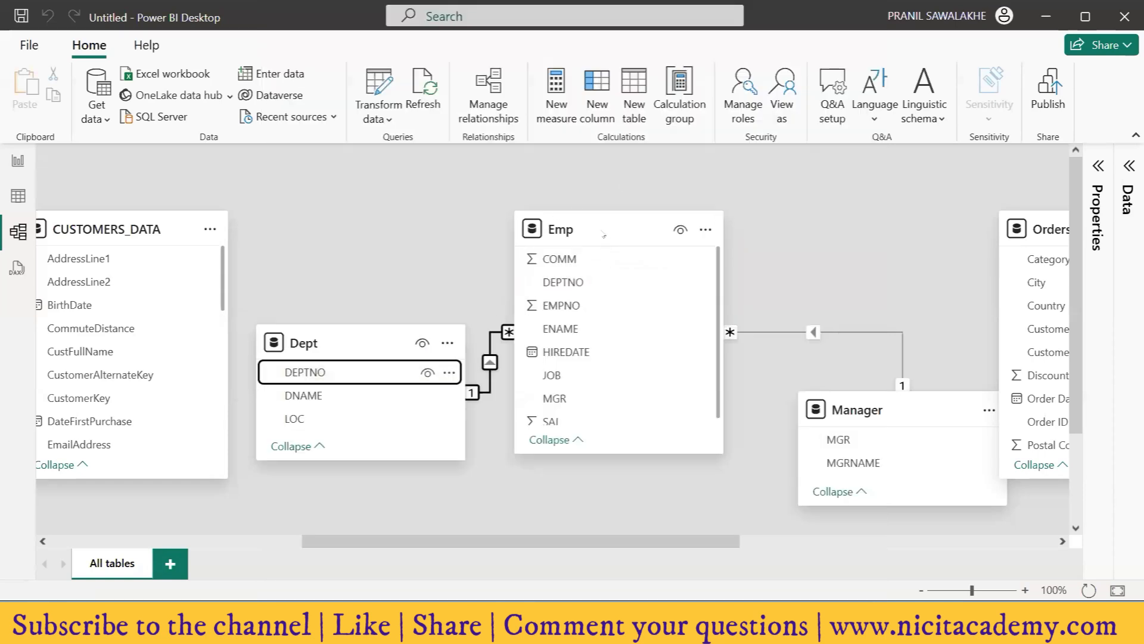
Move the Emp table farther from Dept, check DNAME and LOC in the report's table visual, and return to model view
drag(601, 227, 653, 225)
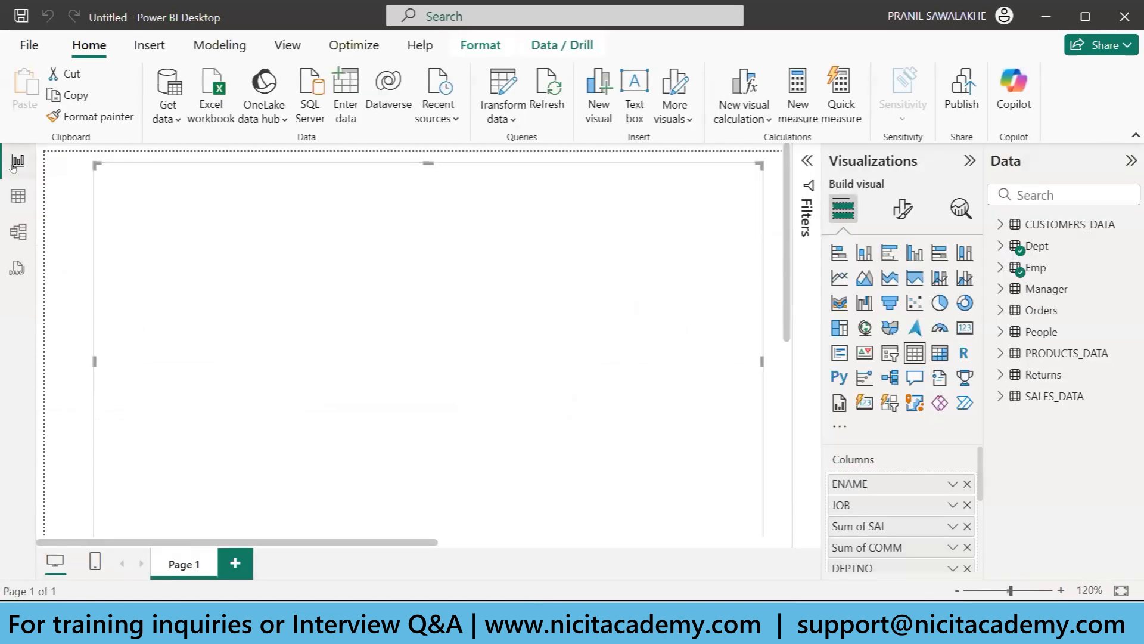
click(17, 160)
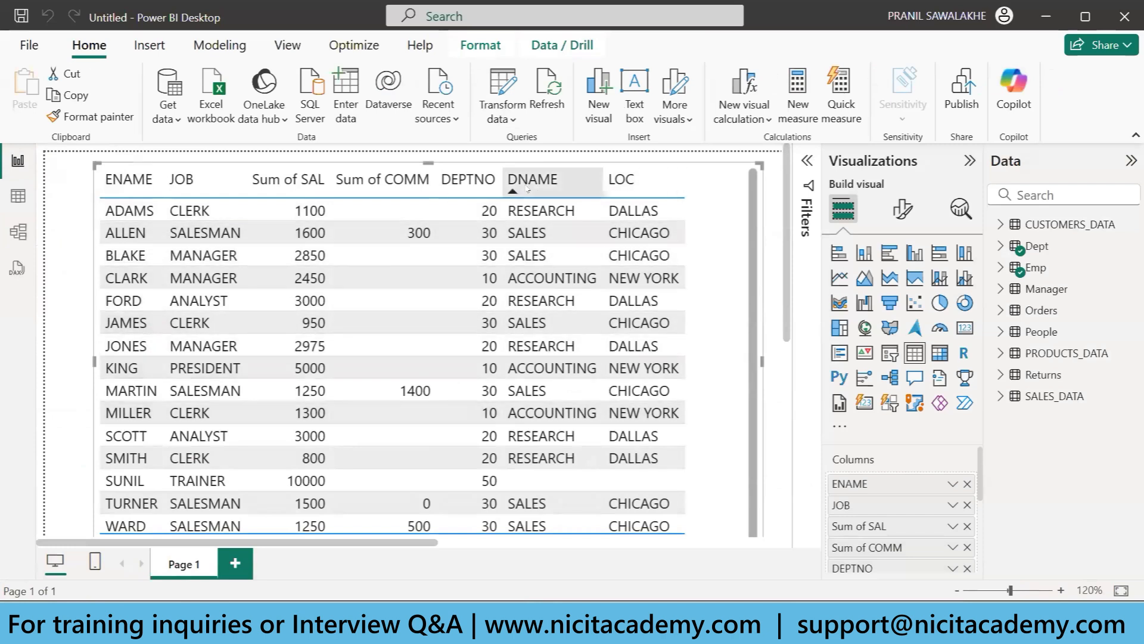
click(18, 231)
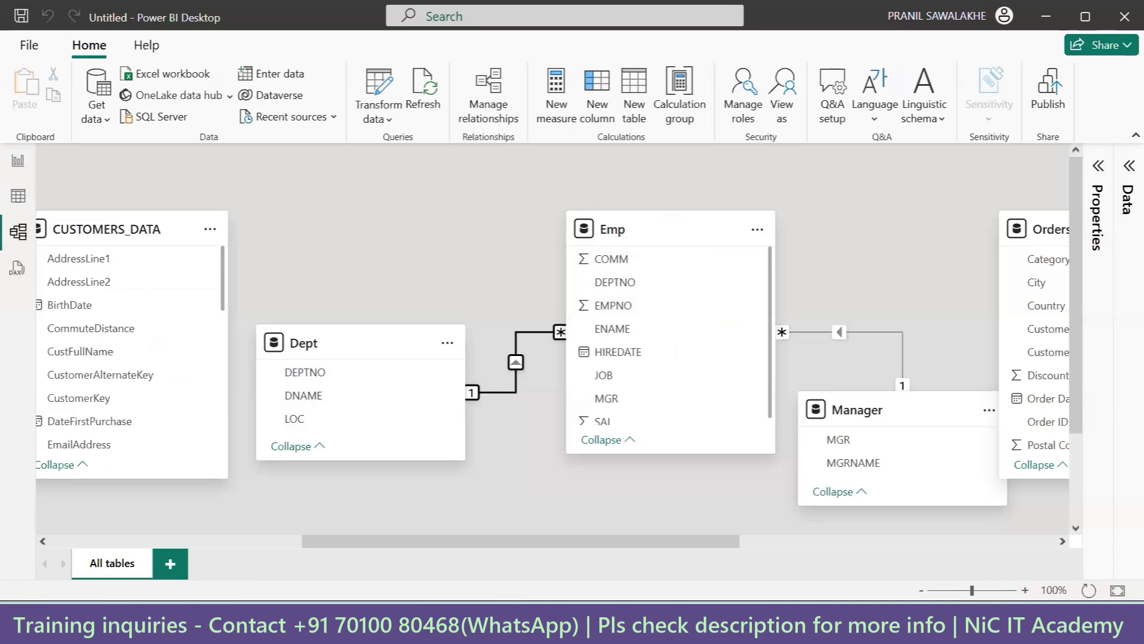
Switch to the Power BI (Class-1-5).txt notes in Notepad and highlight the two questions on why data modeling and table relationships are needed
click(412, 622)
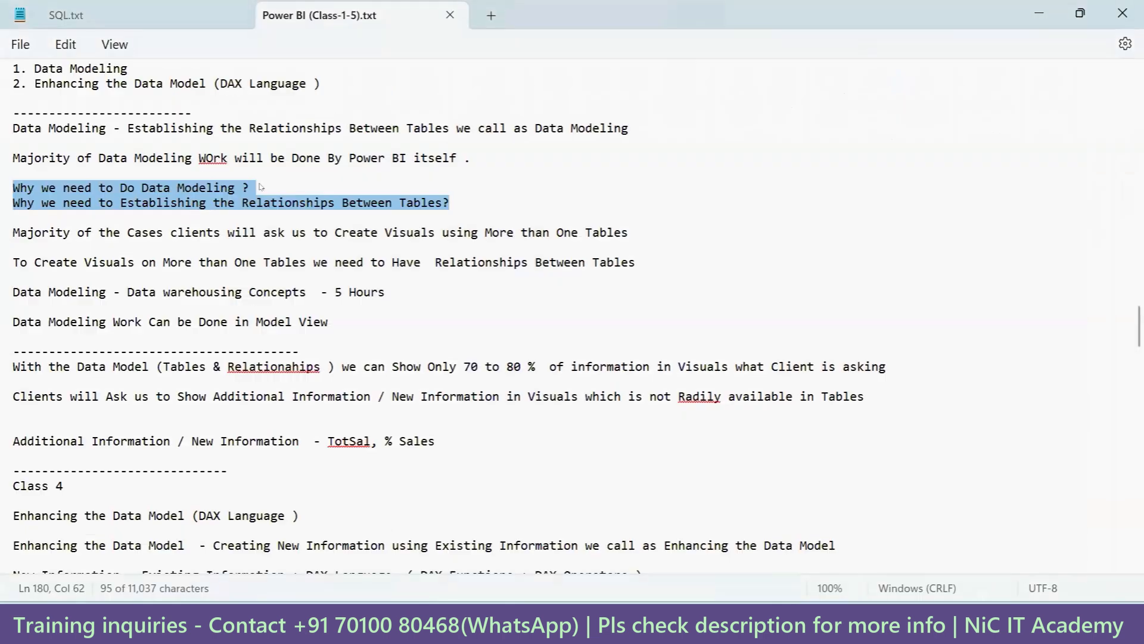
click(433, 193)
drag(454, 204, 1, 189)
drag(455, 202, 12, 188)
Highlight the two Power Pivot activities in the notes, then Data Modeling and Enhancing the Data Model (DAX Language) individually
scroll(371, 206, up, 4)
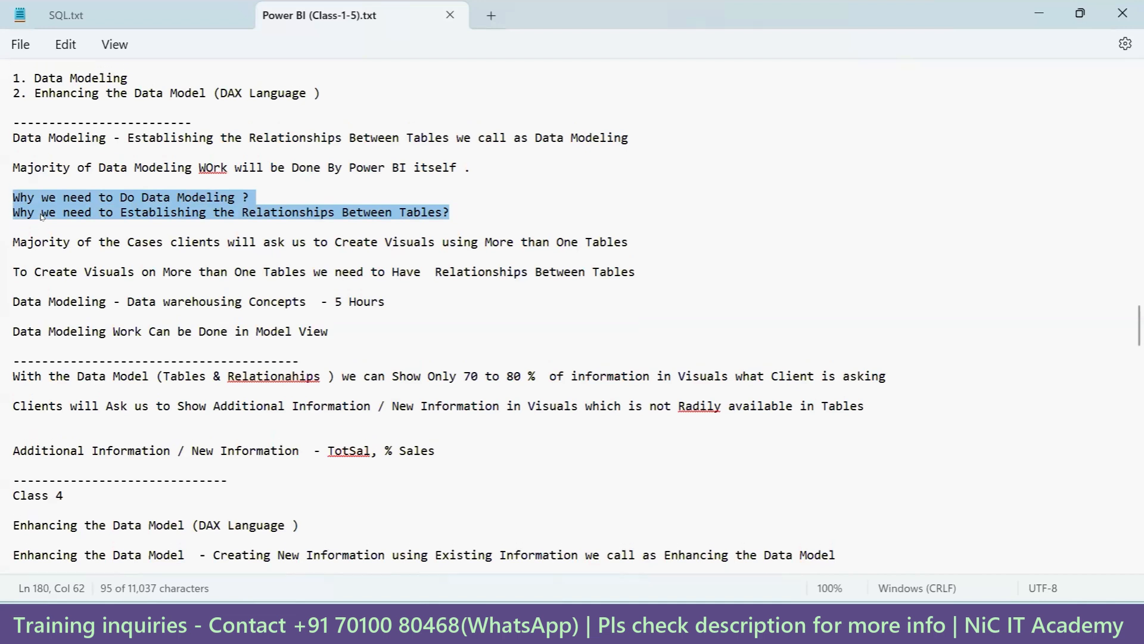
drag(381, 258, 12, 217)
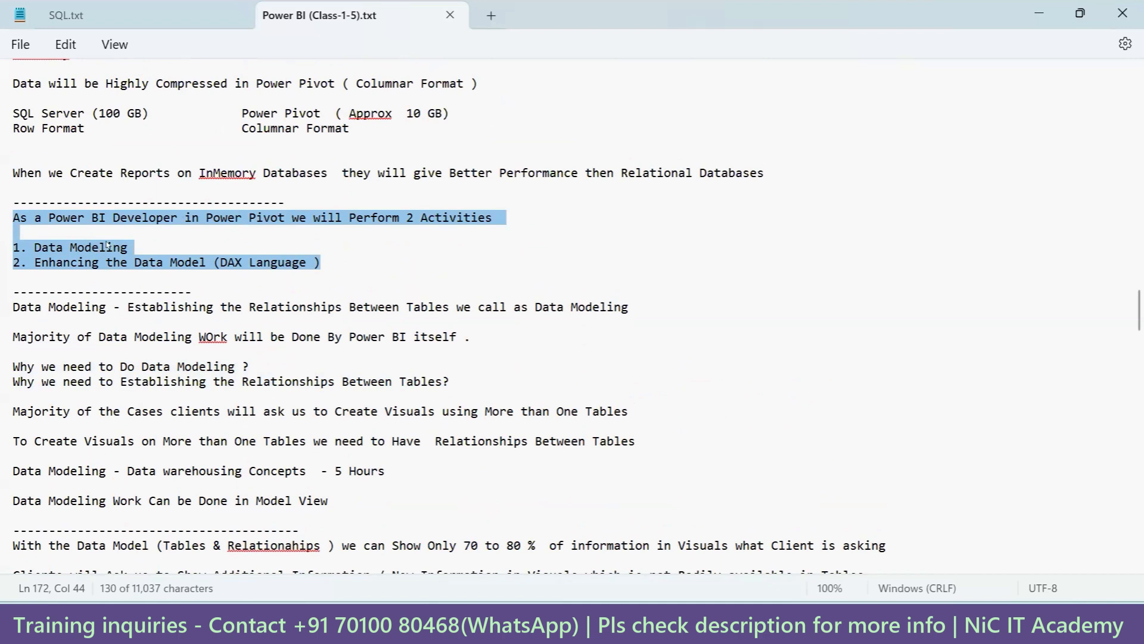
click(265, 252)
drag(324, 255, 31, 264)
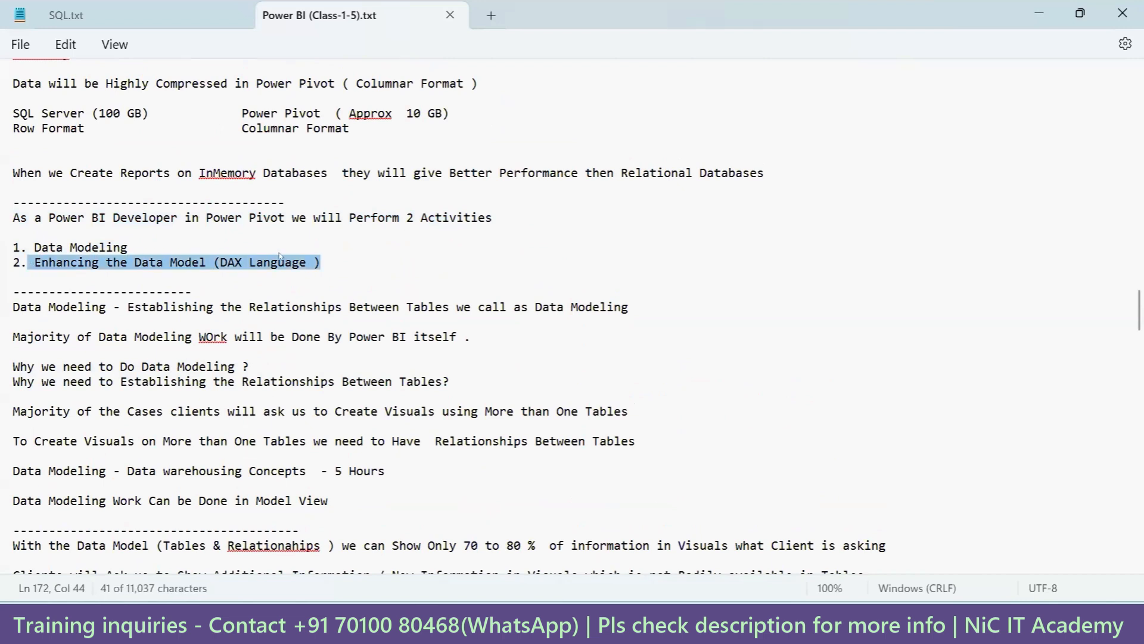
drag(327, 272, 31, 256)
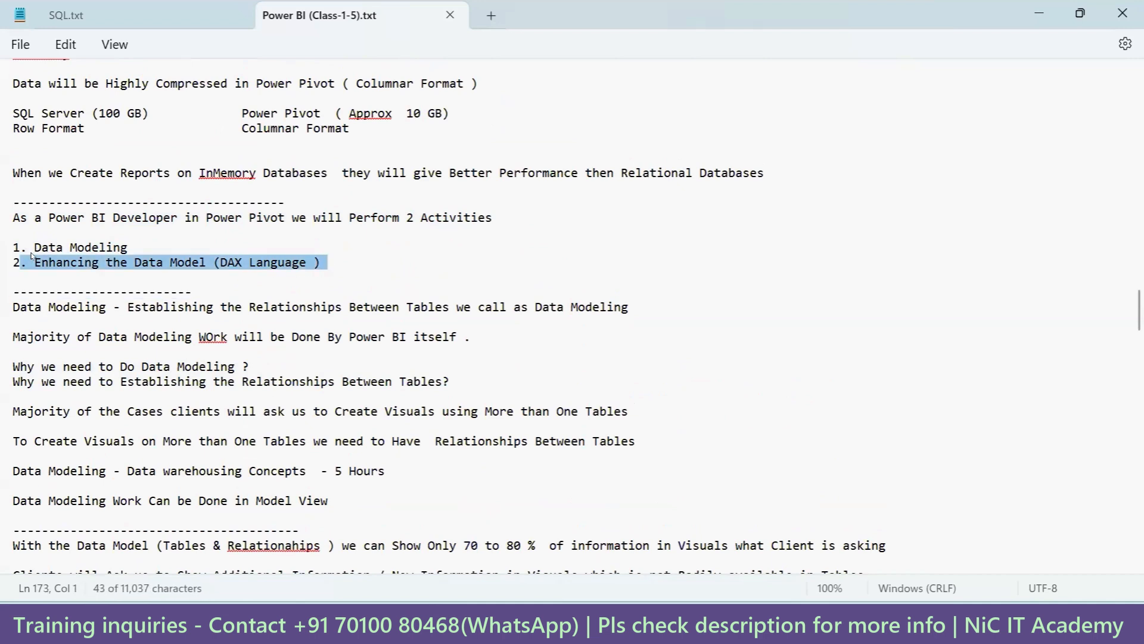
drag(129, 247, 34, 247)
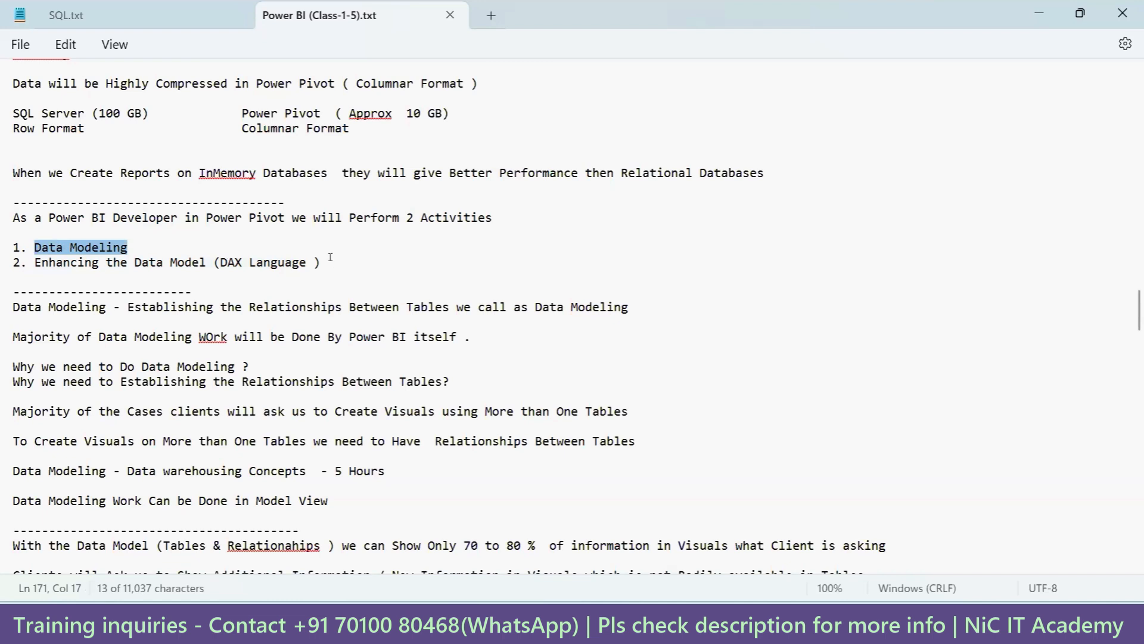
drag(321, 263, 30, 264)
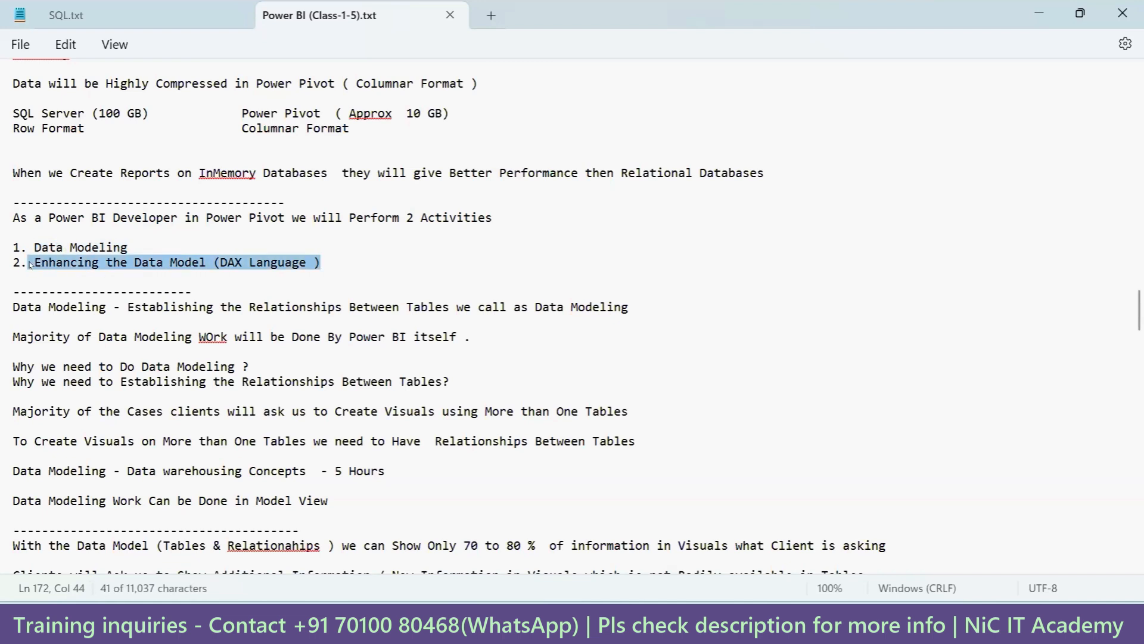
Remove the space before the closing parenthesis after "DAX Language" in the notes, and switch to the Power BI Architecture document in Word
click(310, 262)
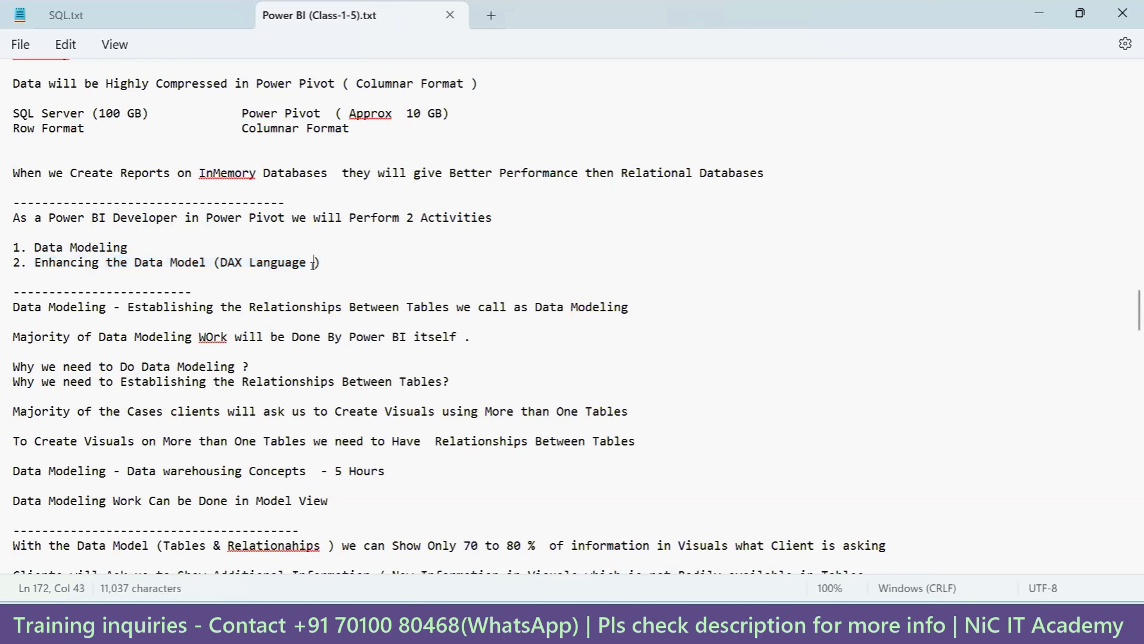
key(BackSpace)
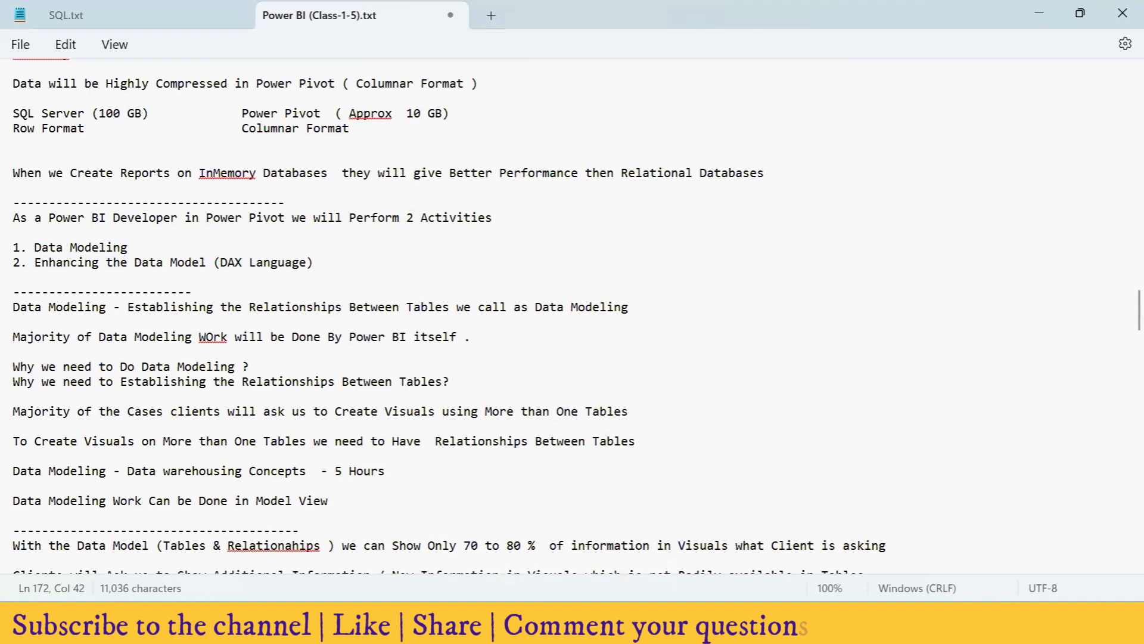
click(435, 507)
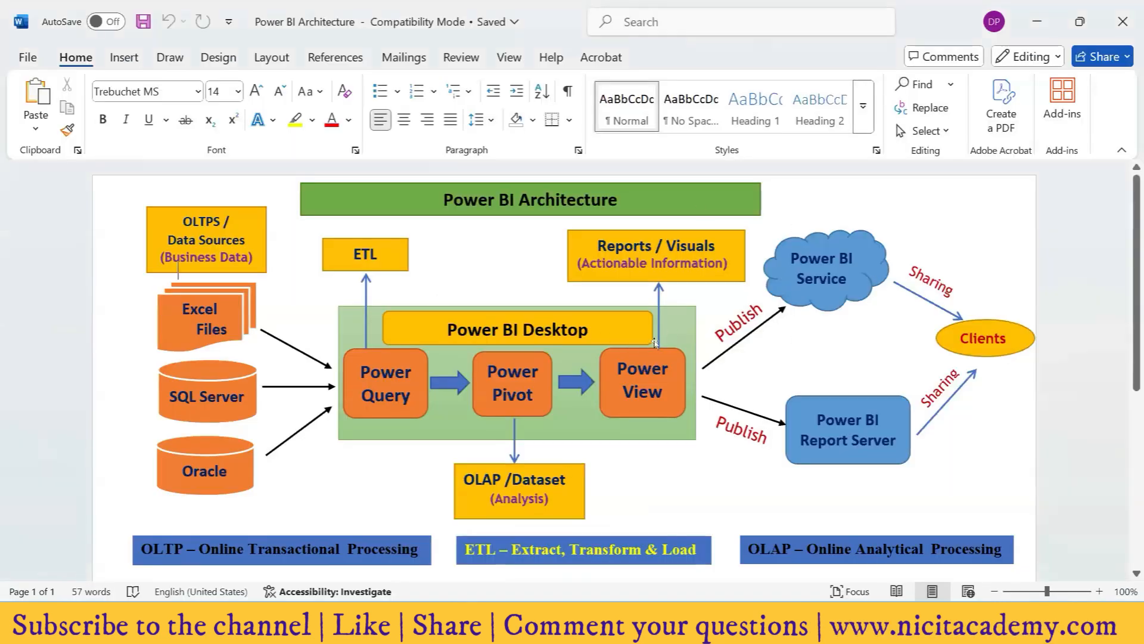